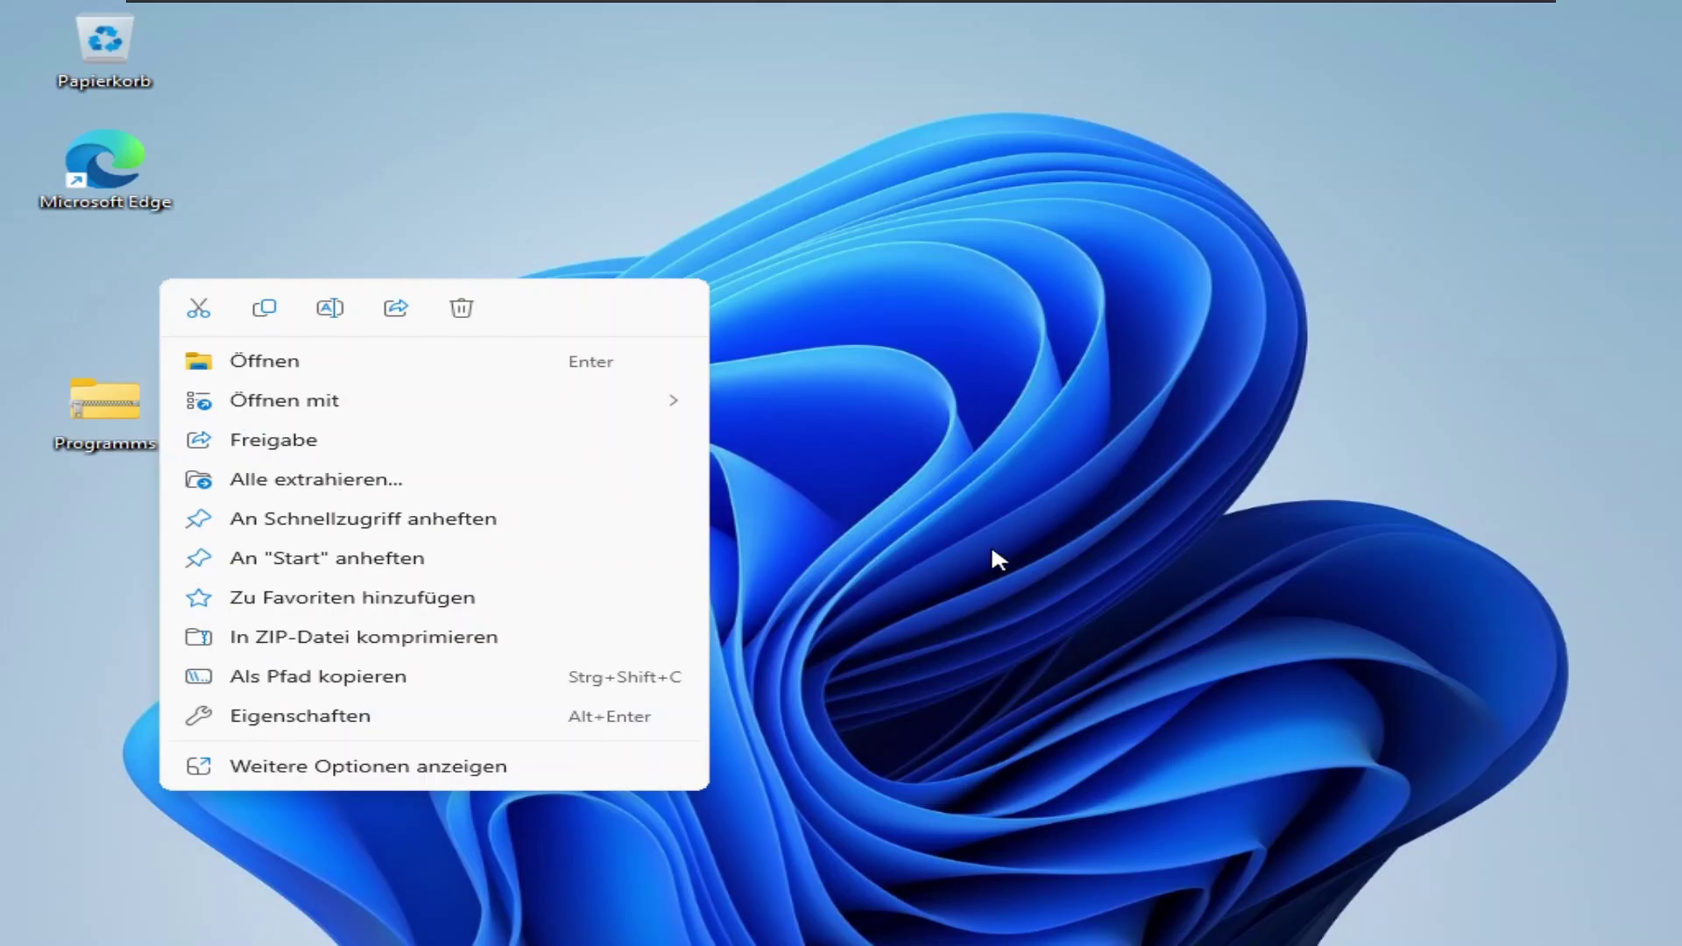
Step: Extract all files of the Programms ZIP on the desktop and enter the archive password
left_click(1280, 935)
right_click(96, 417)
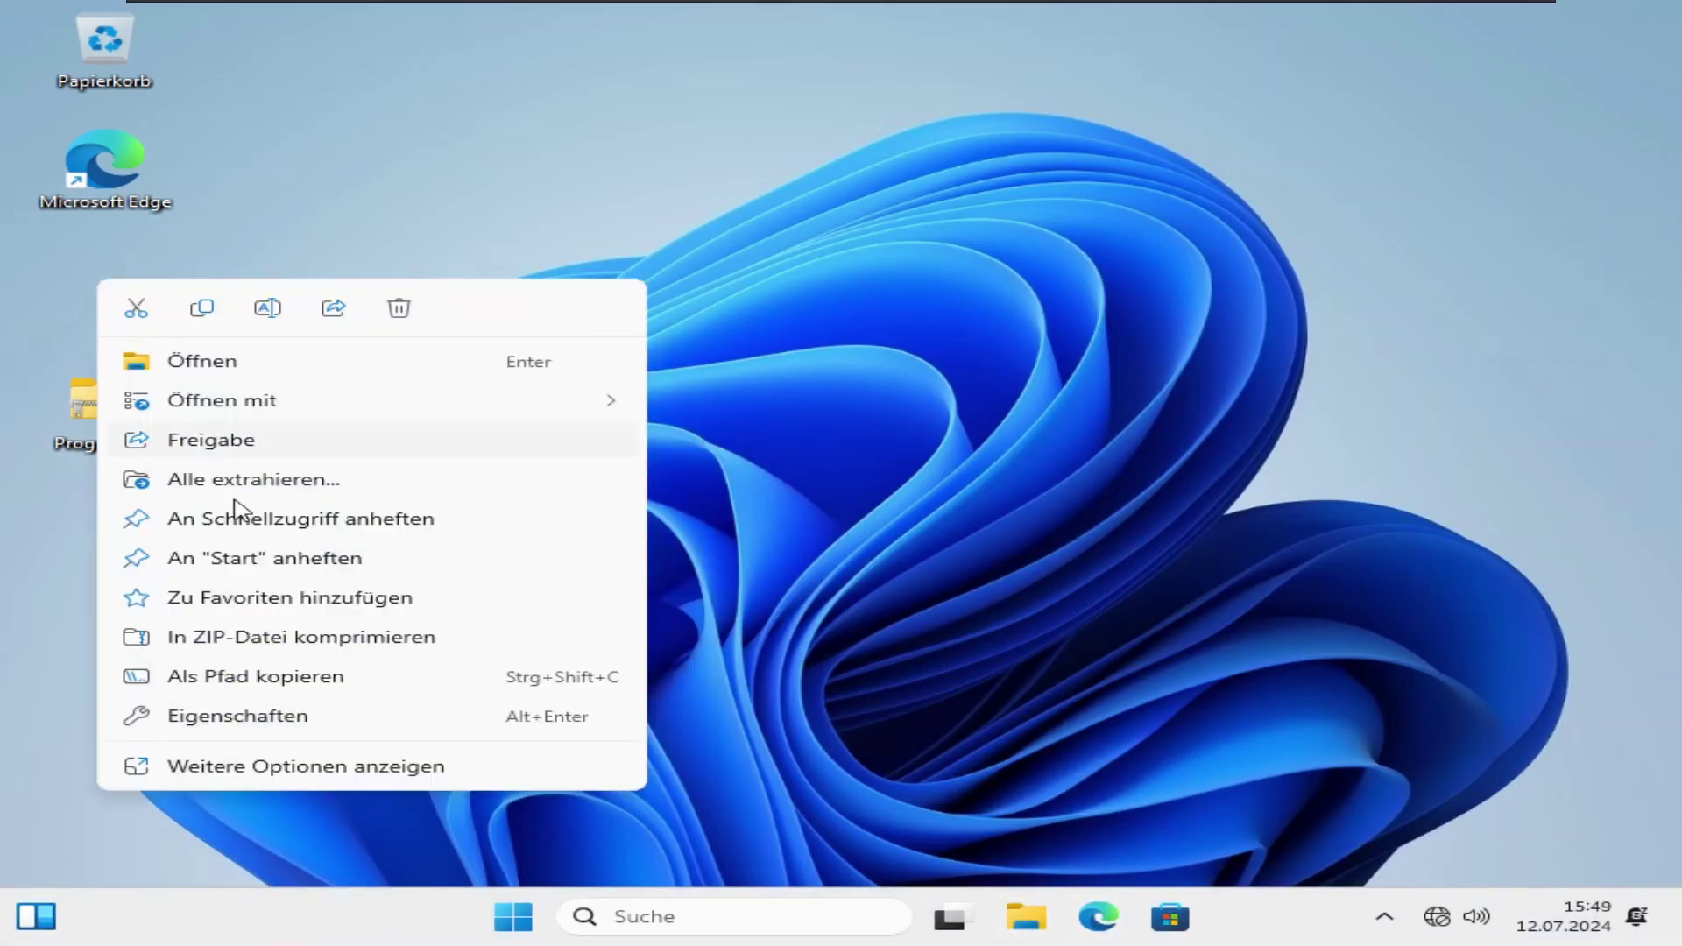
left_click(240, 479)
left_click(1084, 692)
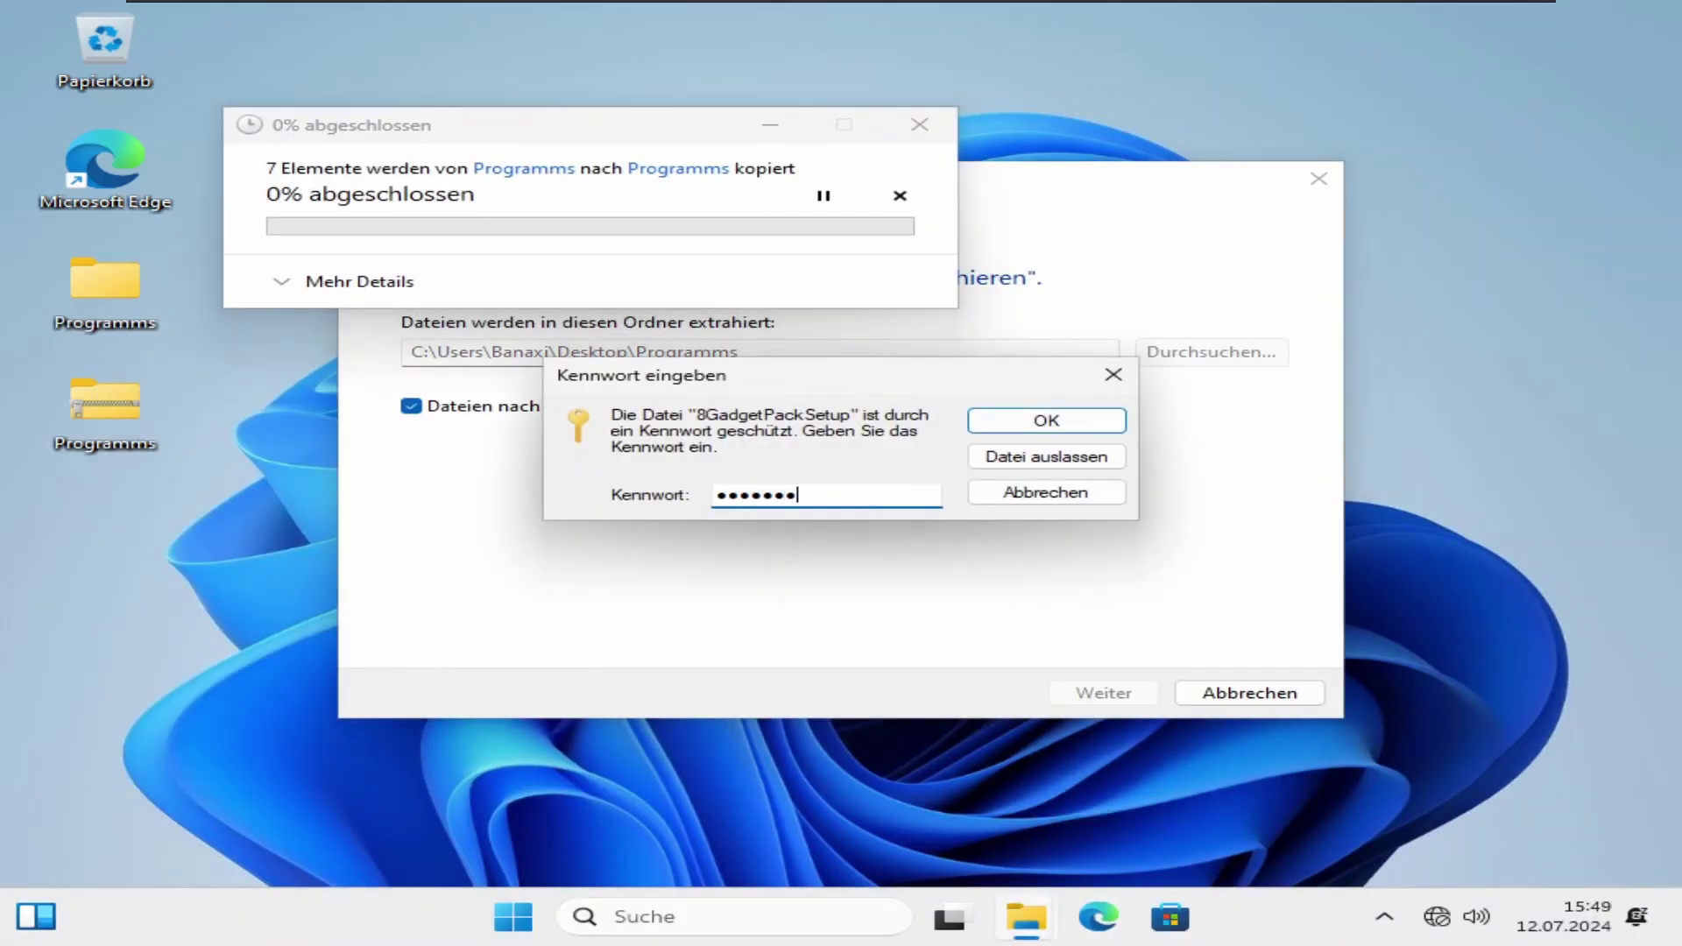
key("Return")
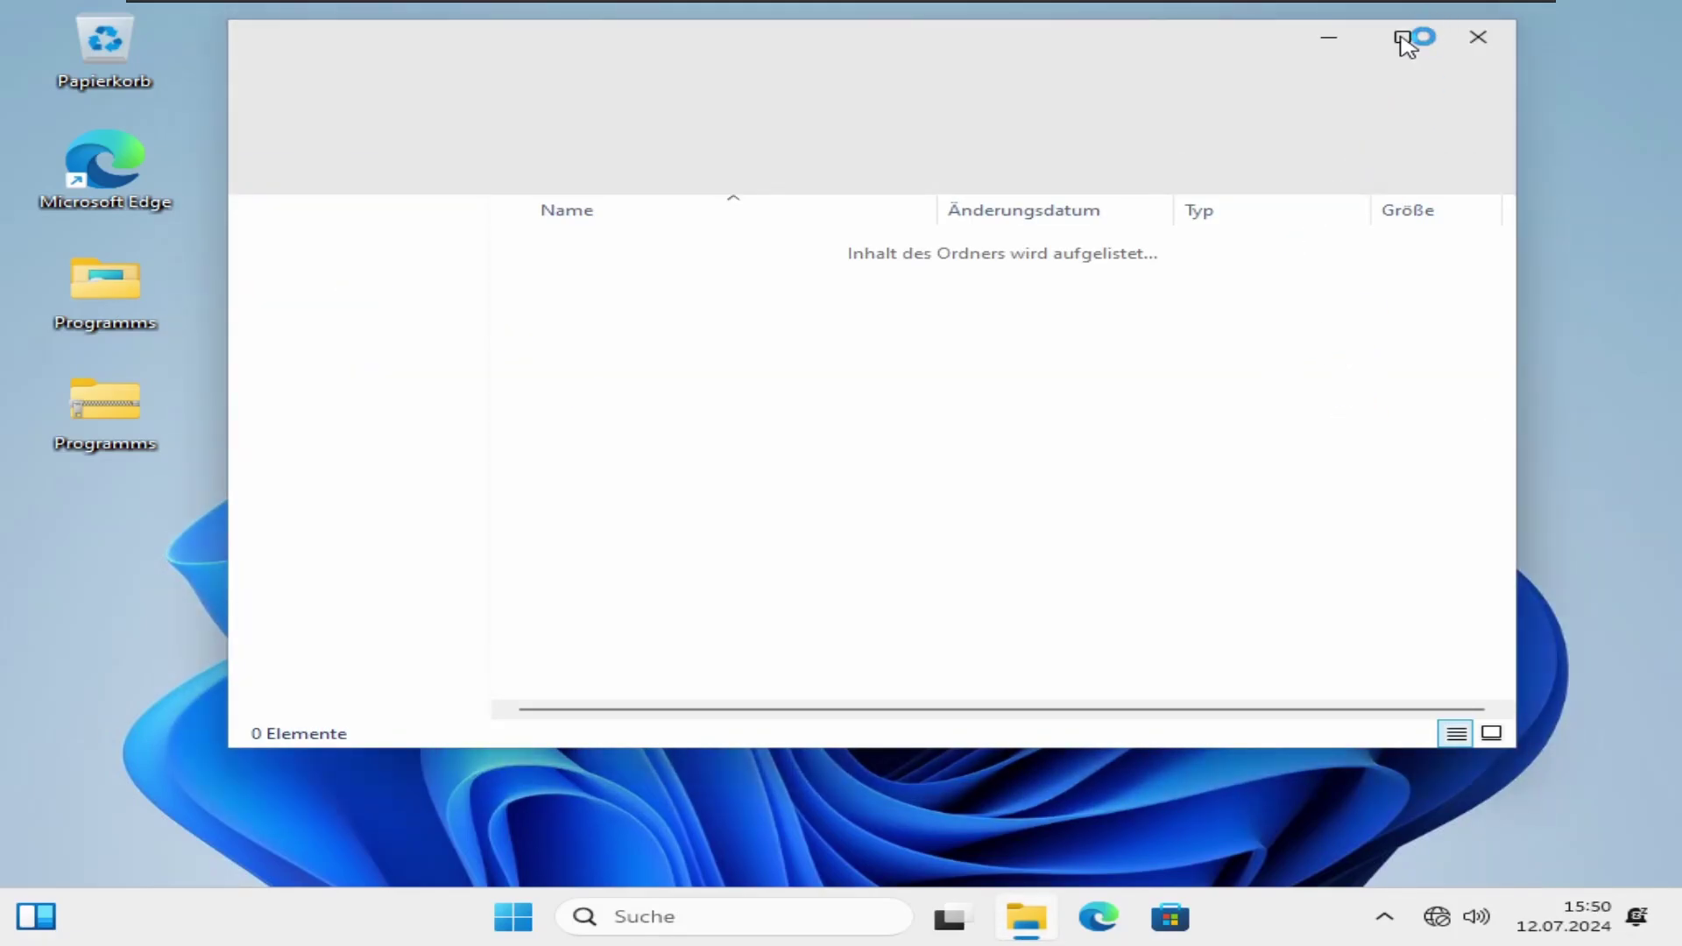
Step: Maximize the extracted Programms folder window and show its files as medium icons (Mittelgroße Symbole)
left_click(1402, 38)
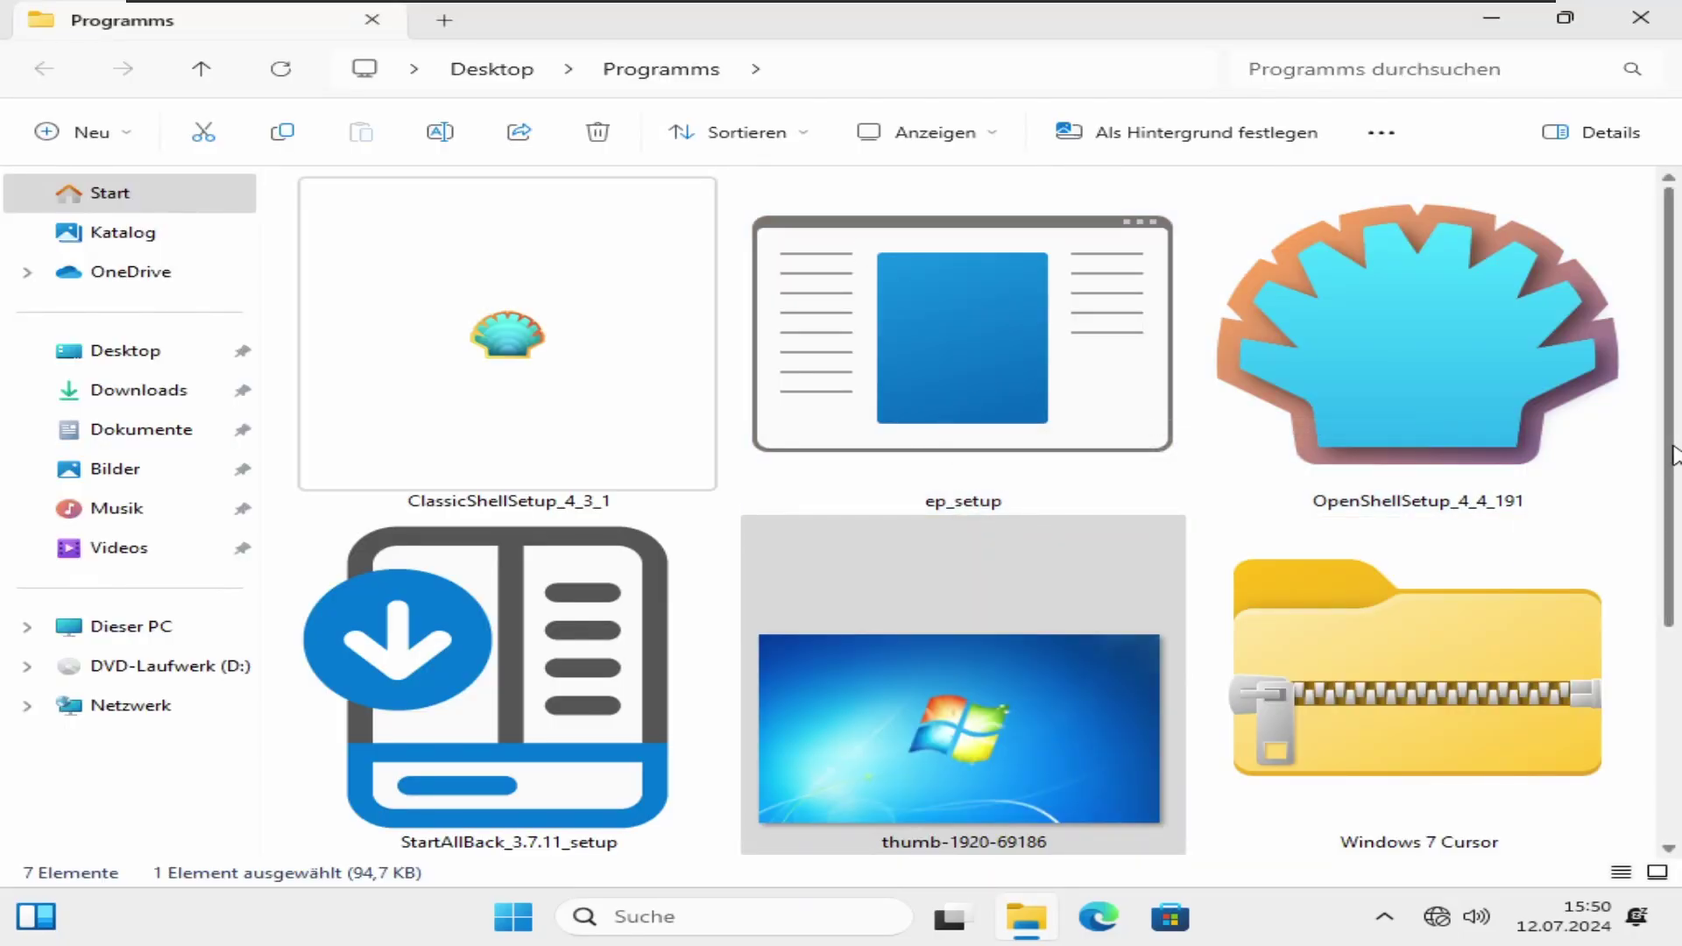
left_click(959, 131)
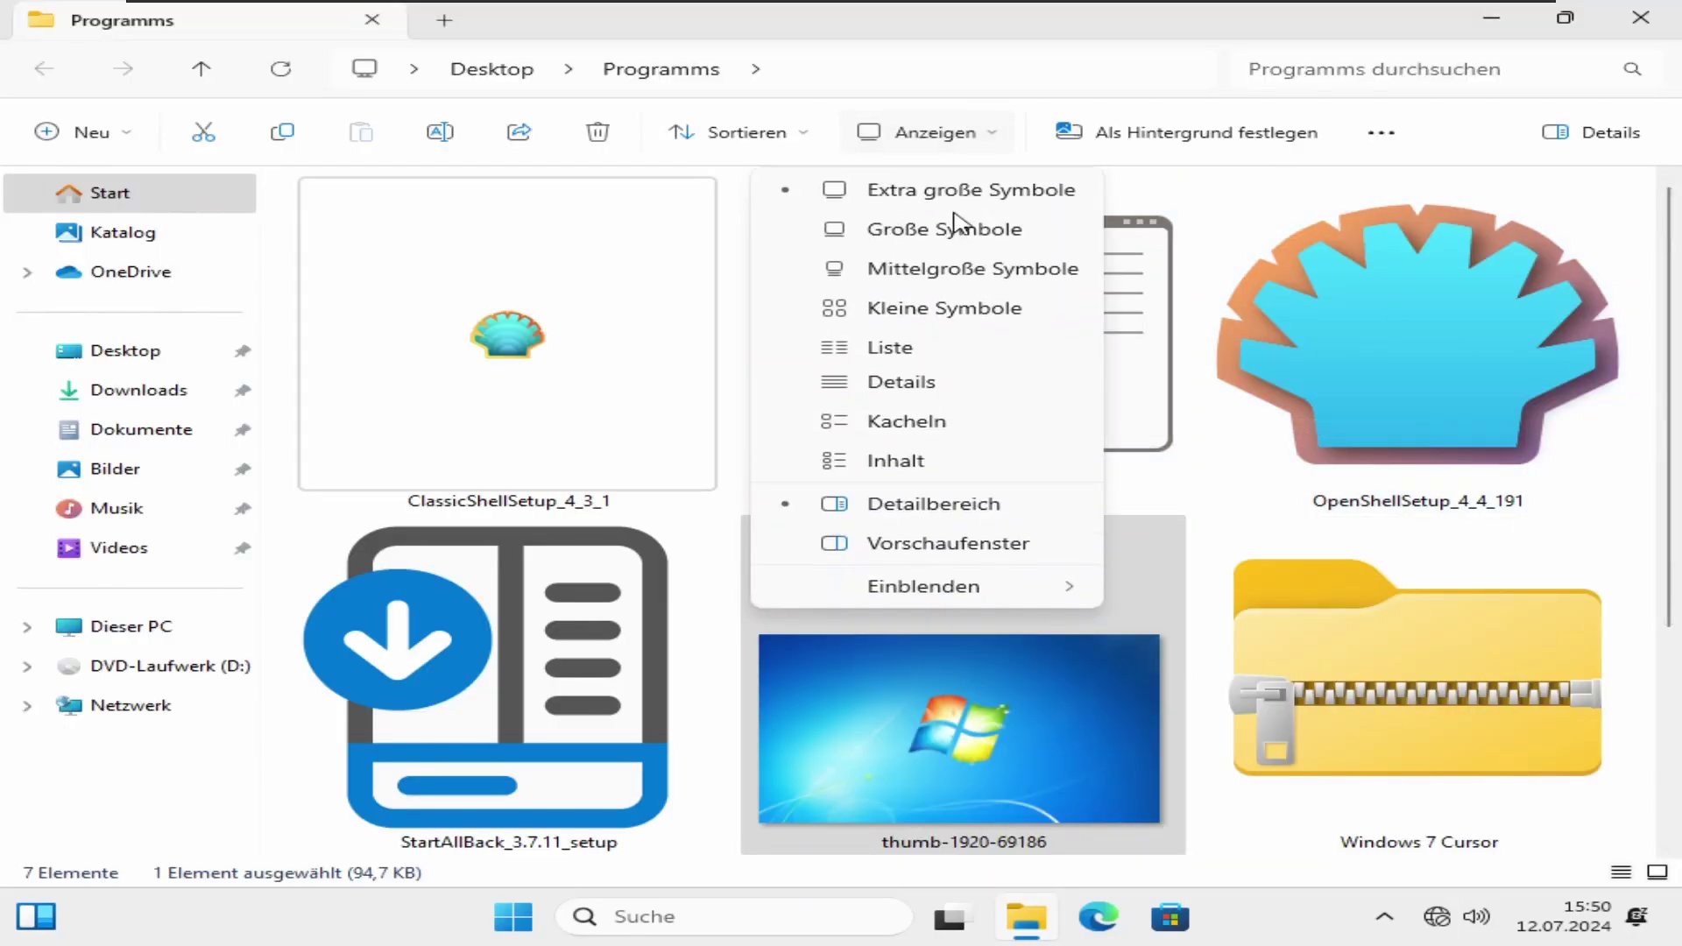
left_click(937, 269)
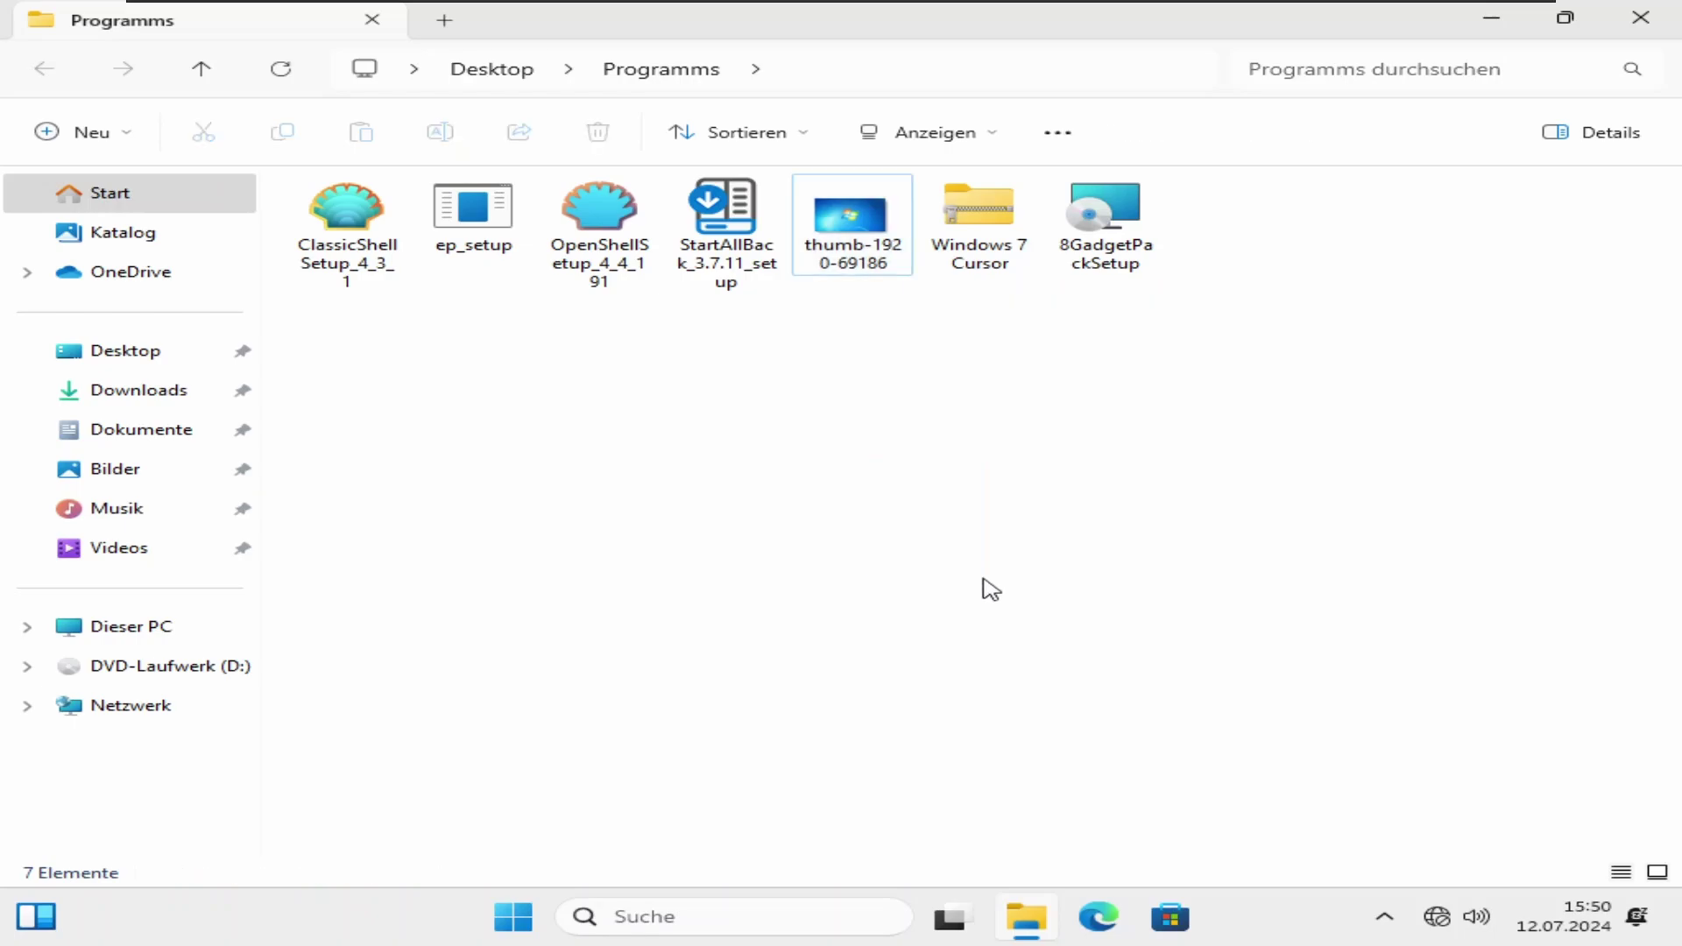
Step: Run ep_setup from the Programms folder and allow it to make changes to the device
left_click_drag(839, 532, 708, 547)
left_click(499, 226)
double_click(469, 243)
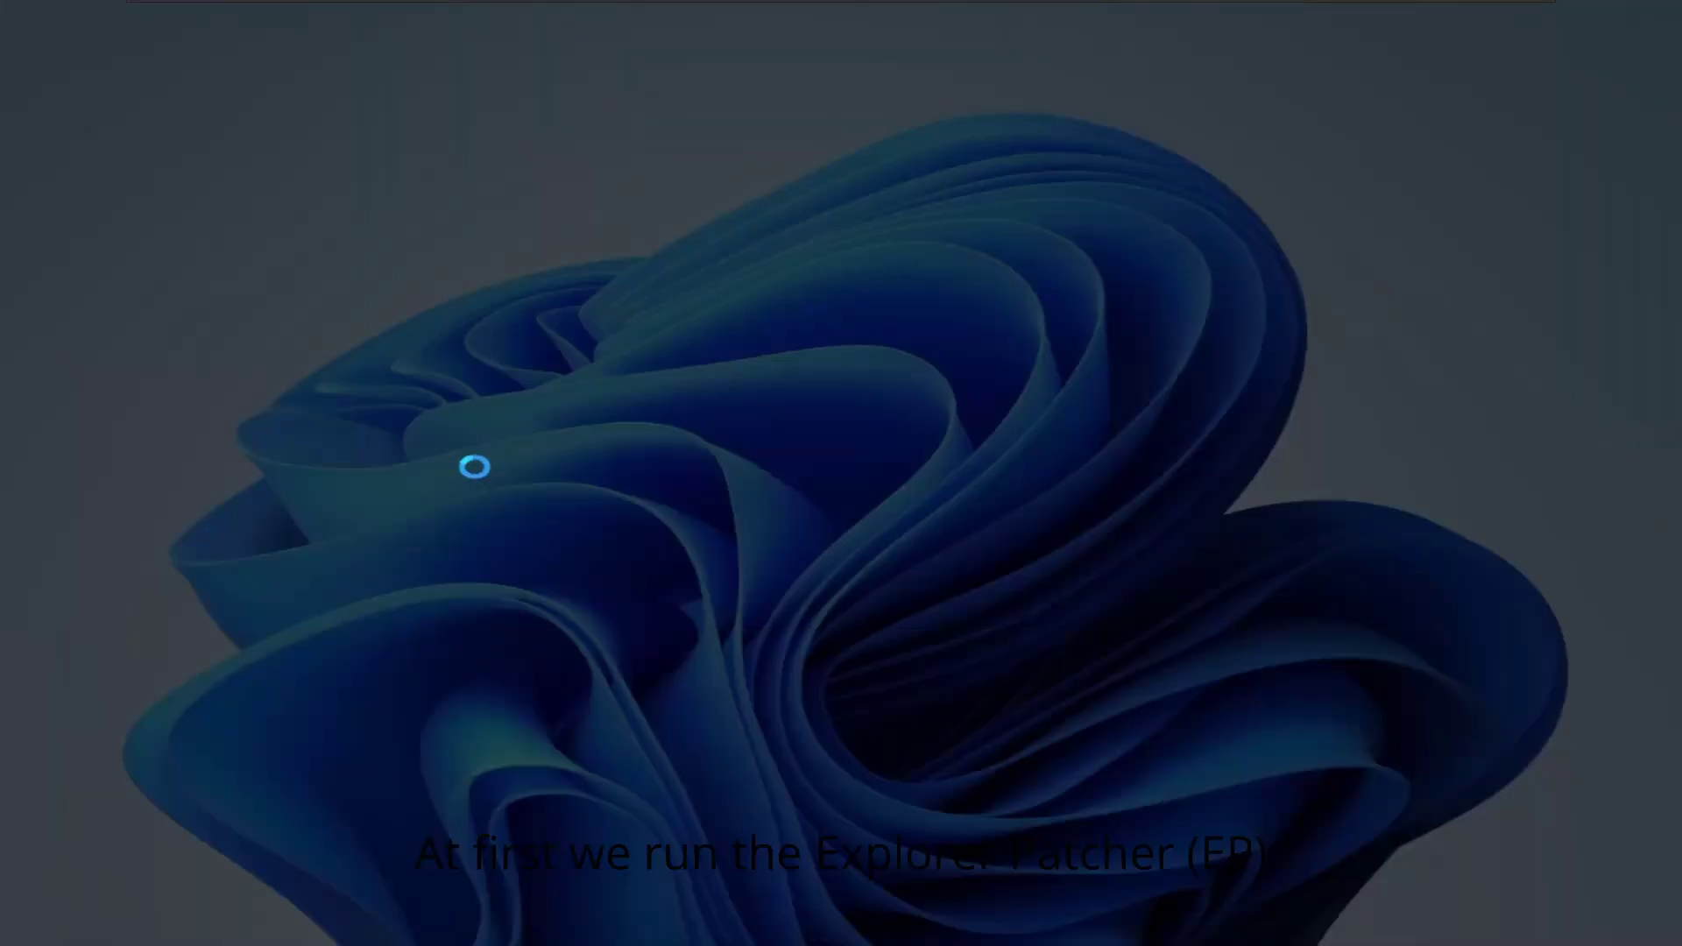
left_click(601, 686)
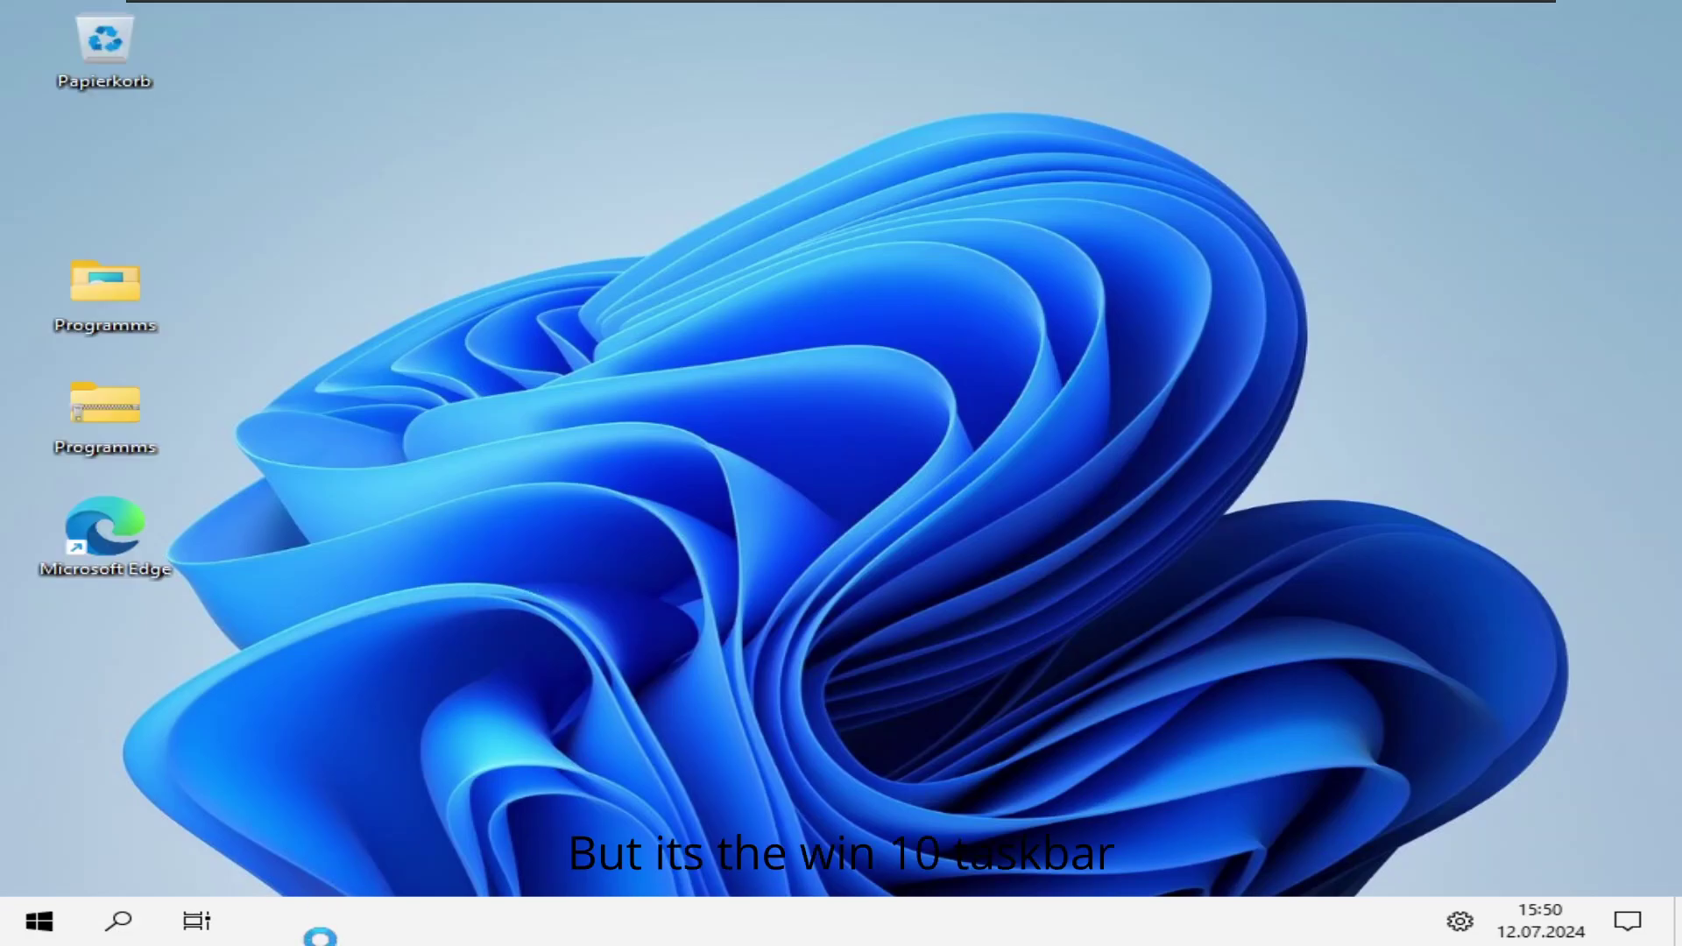
Step: In the taskbar properties, keep the Windows 10 (Standard) Start button style and reduce the taskbar icon size
right_click(496, 904)
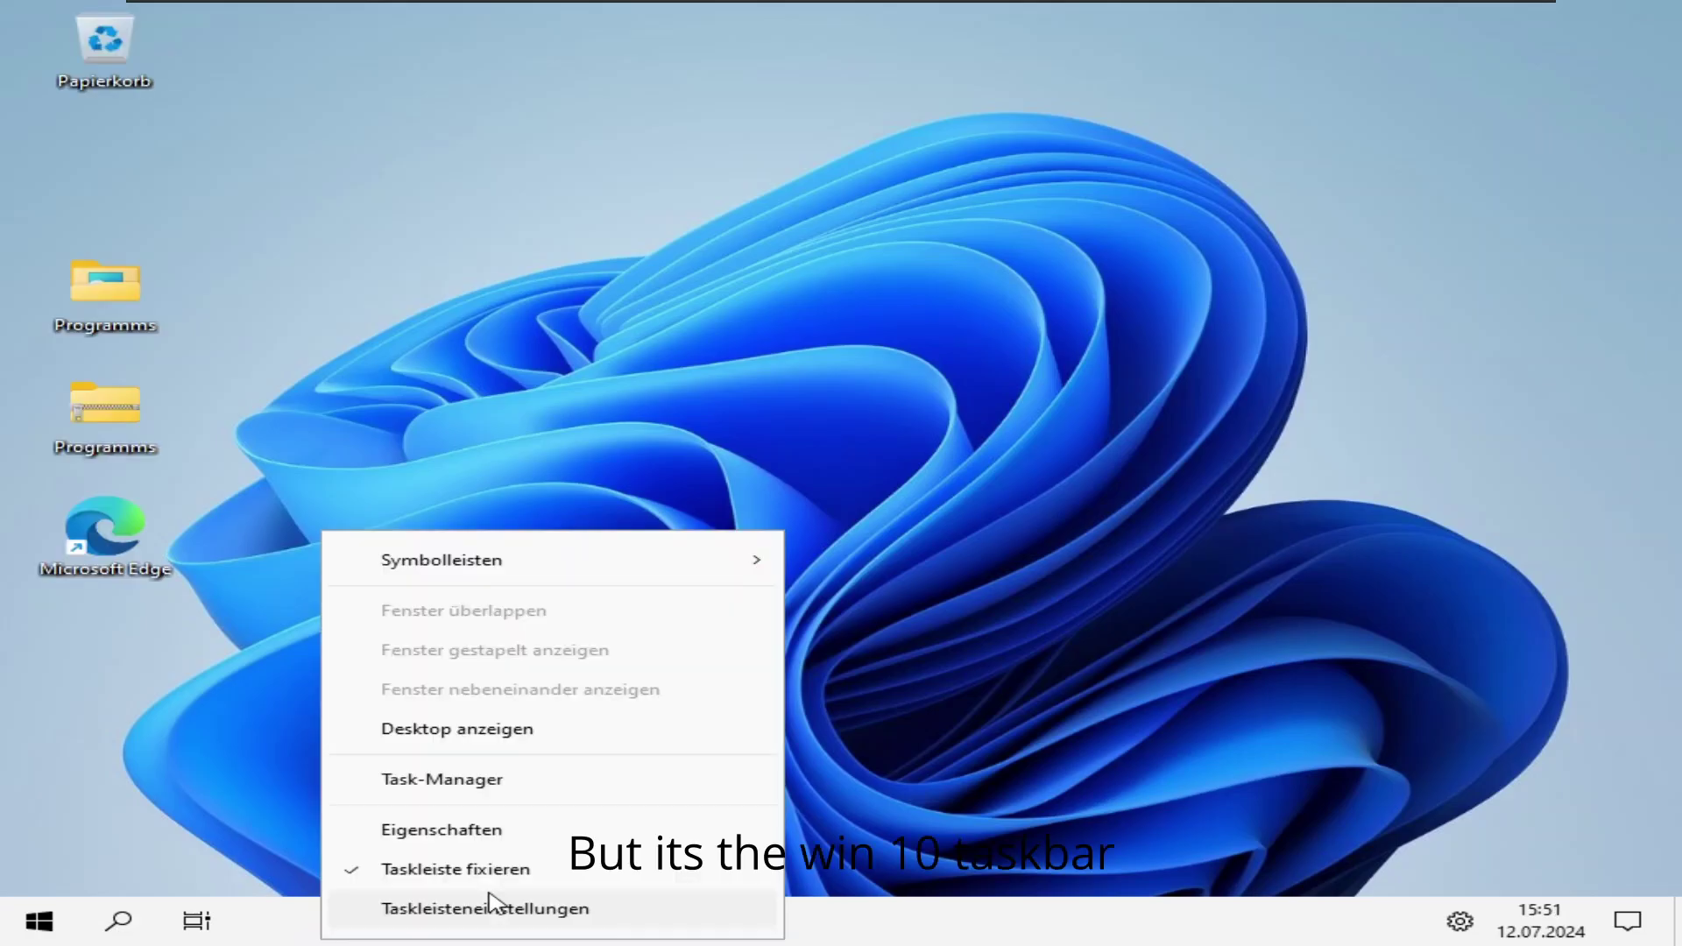
left_click(518, 839)
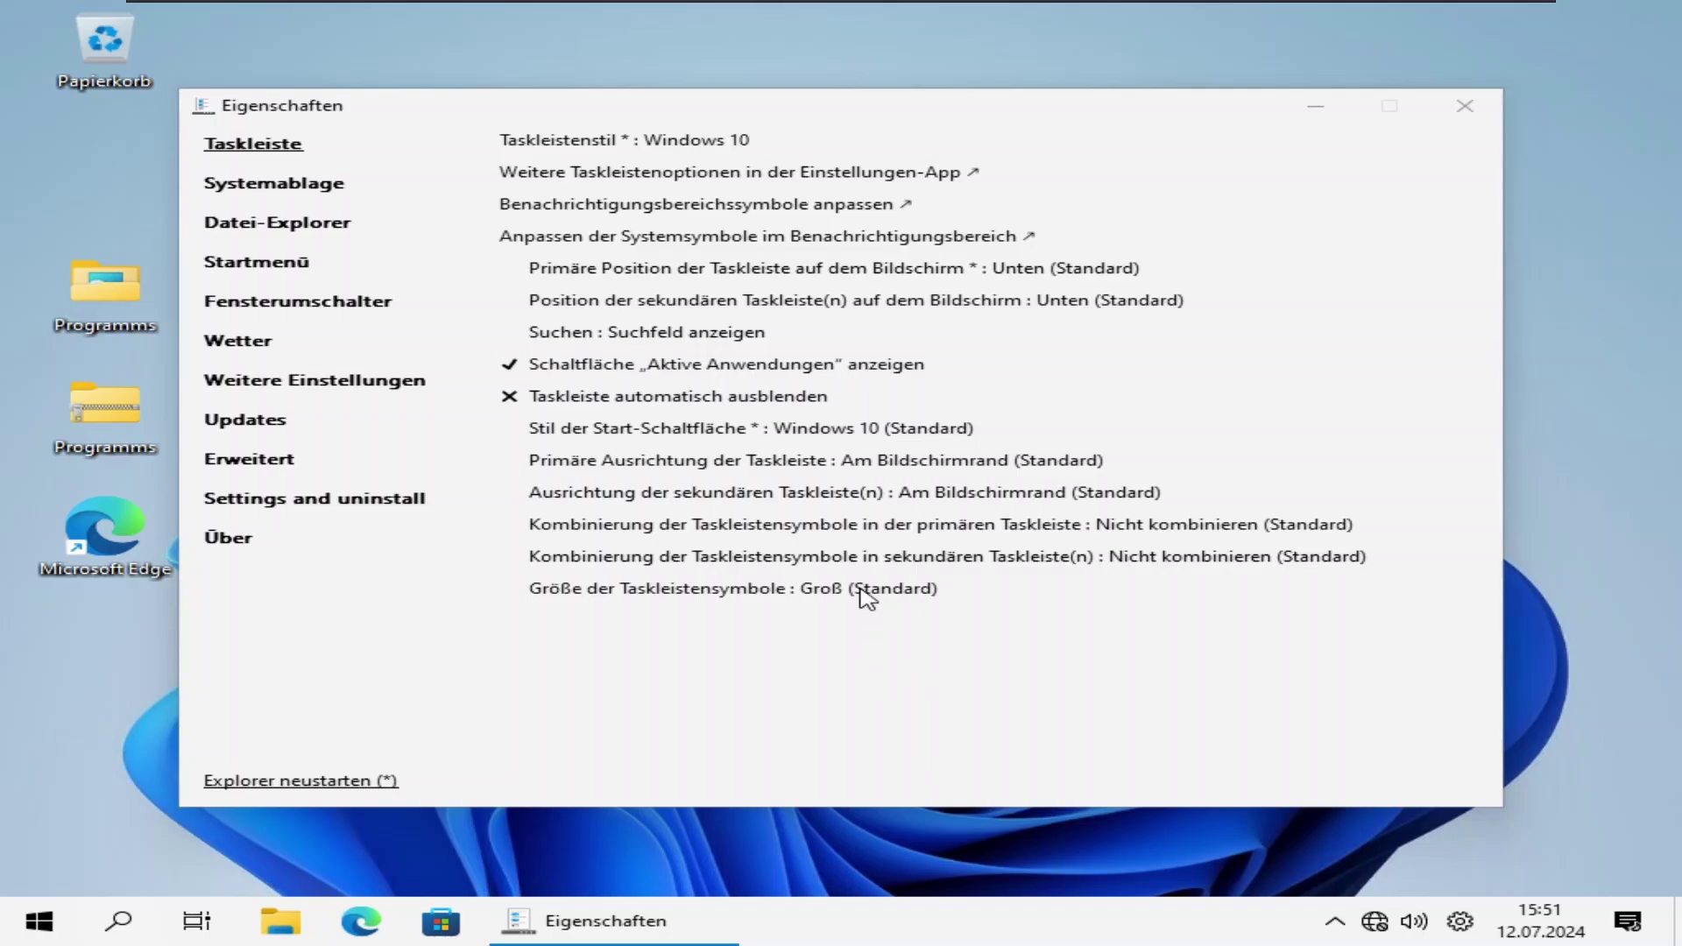
left_click(648, 140)
left_click(745, 186)
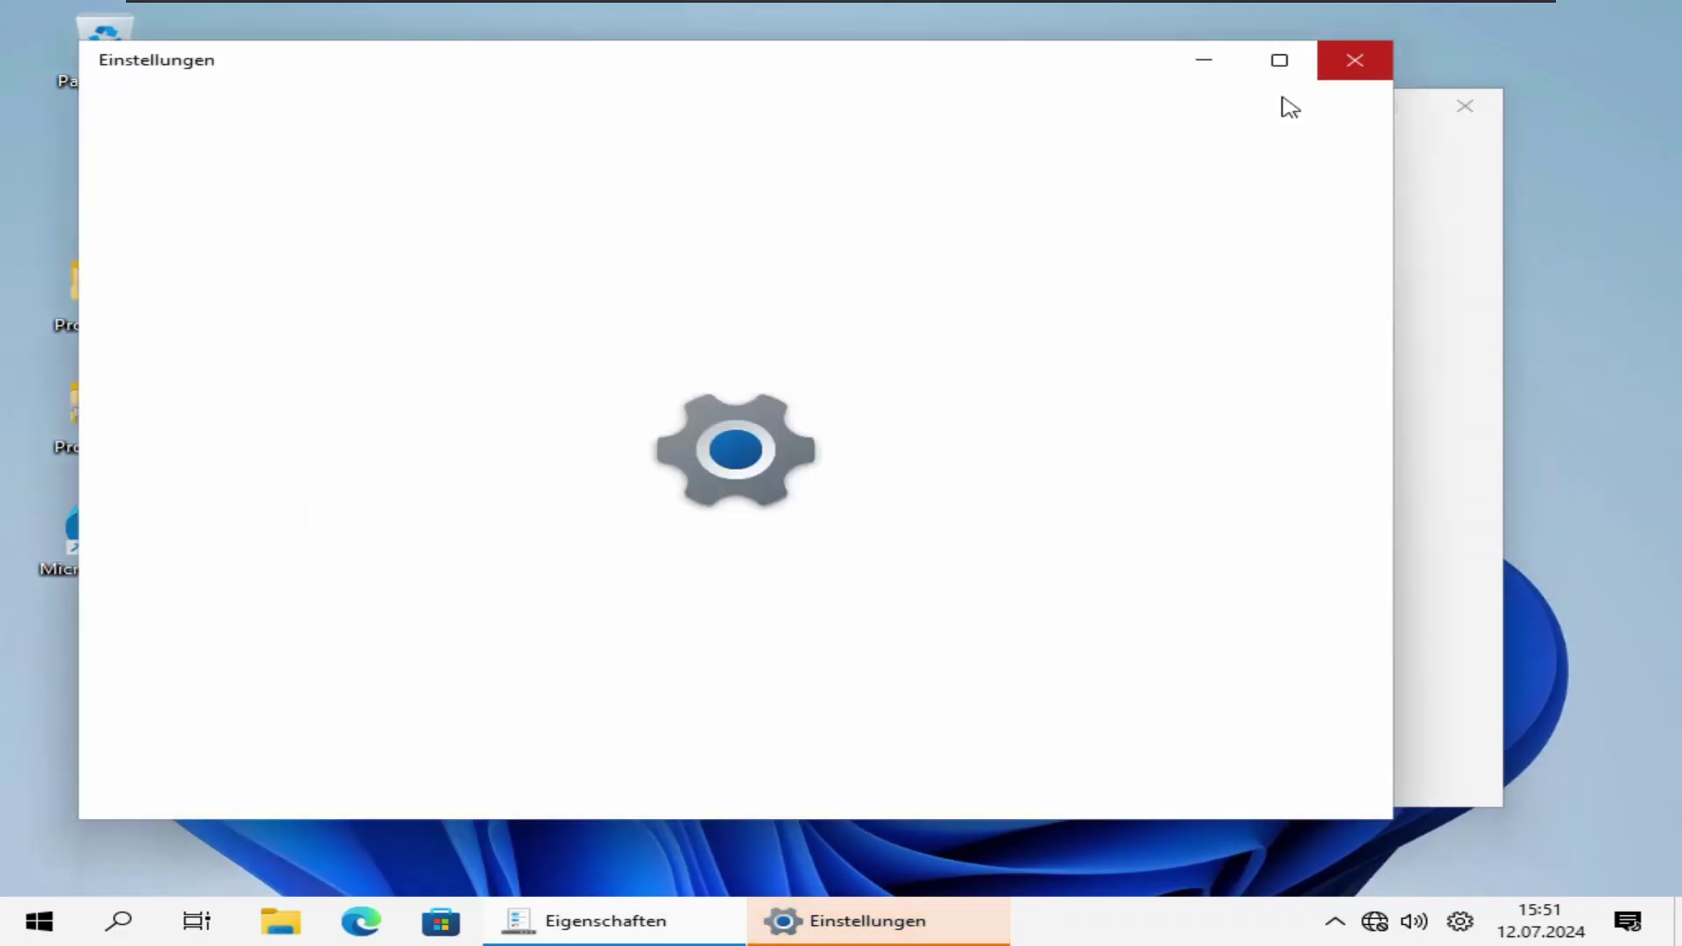
left_click(1352, 58)
left_click(837, 429)
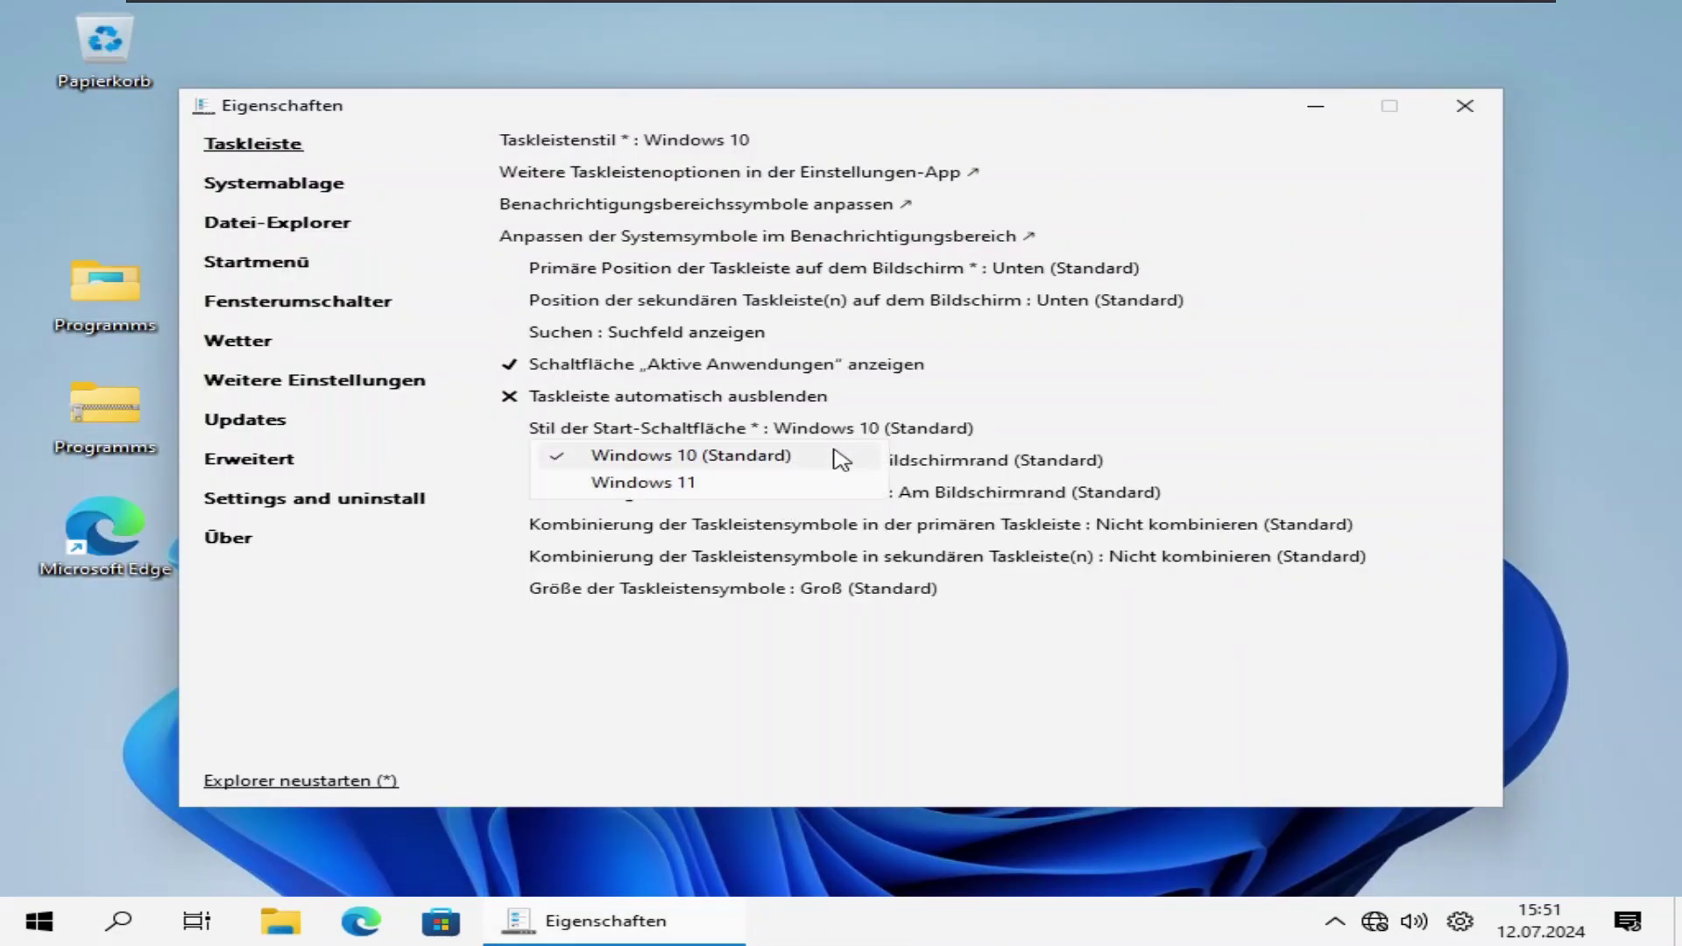
left_click(839, 457)
left_click(793, 625)
Step: In the system tray settings, set the language switcher to Windows 10 and the clock and battery to Windows 7
left_click(279, 198)
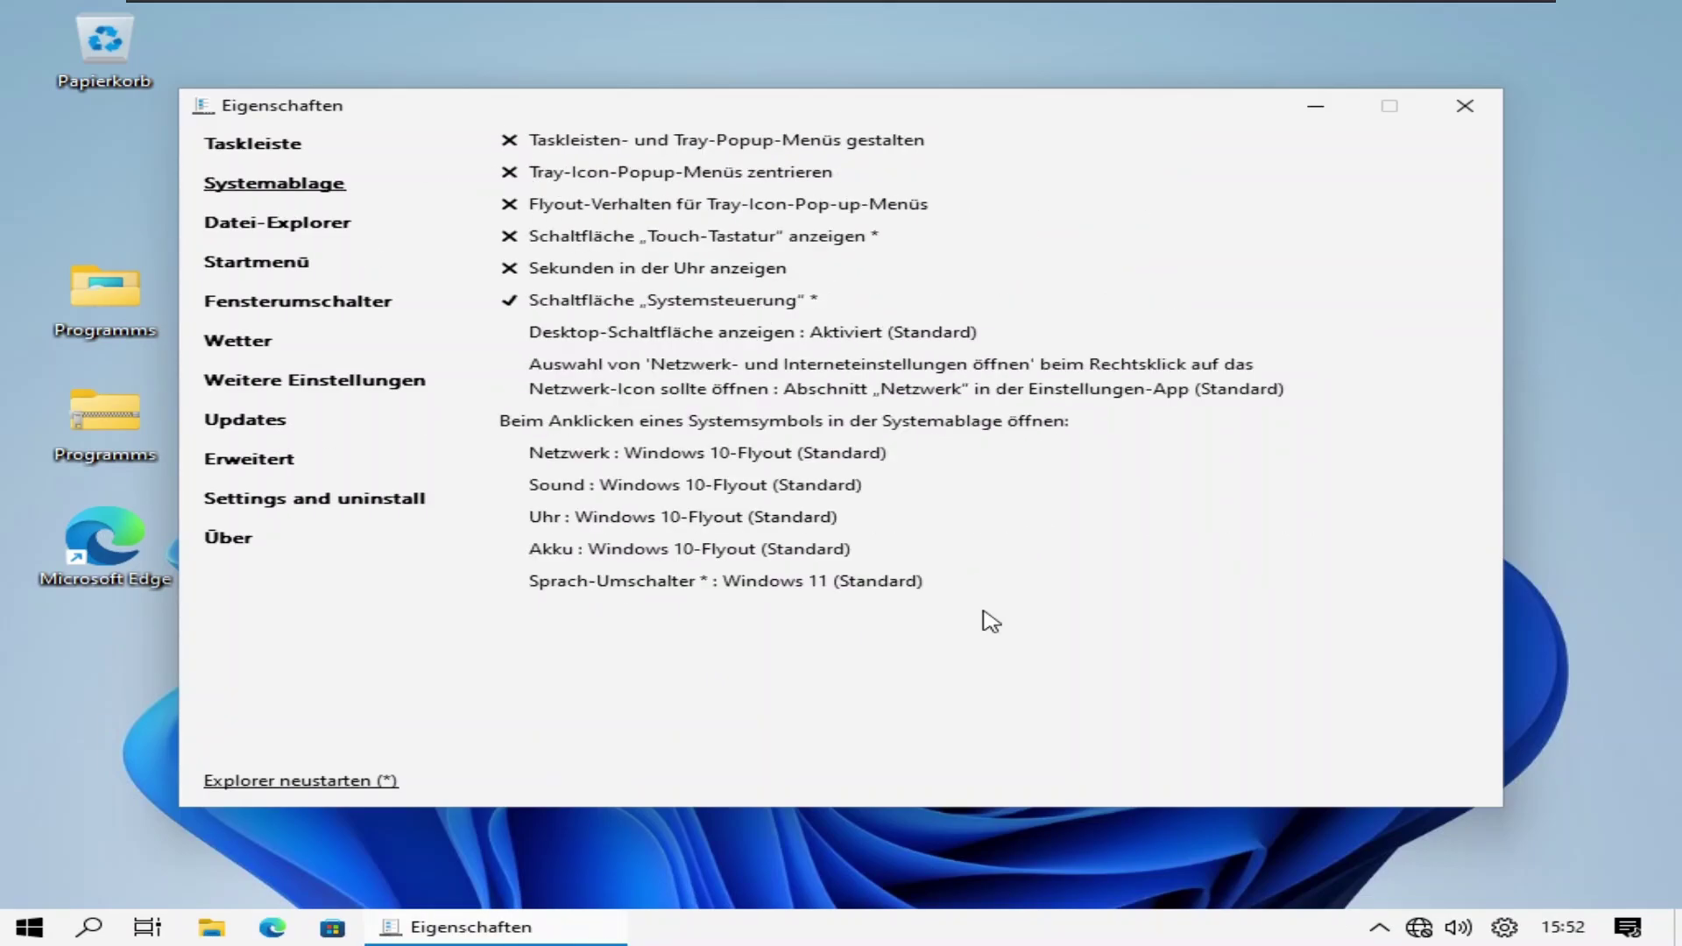
left_click(846, 582)
left_click(833, 635)
left_click(792, 518)
left_click(788, 601)
left_click(828, 580)
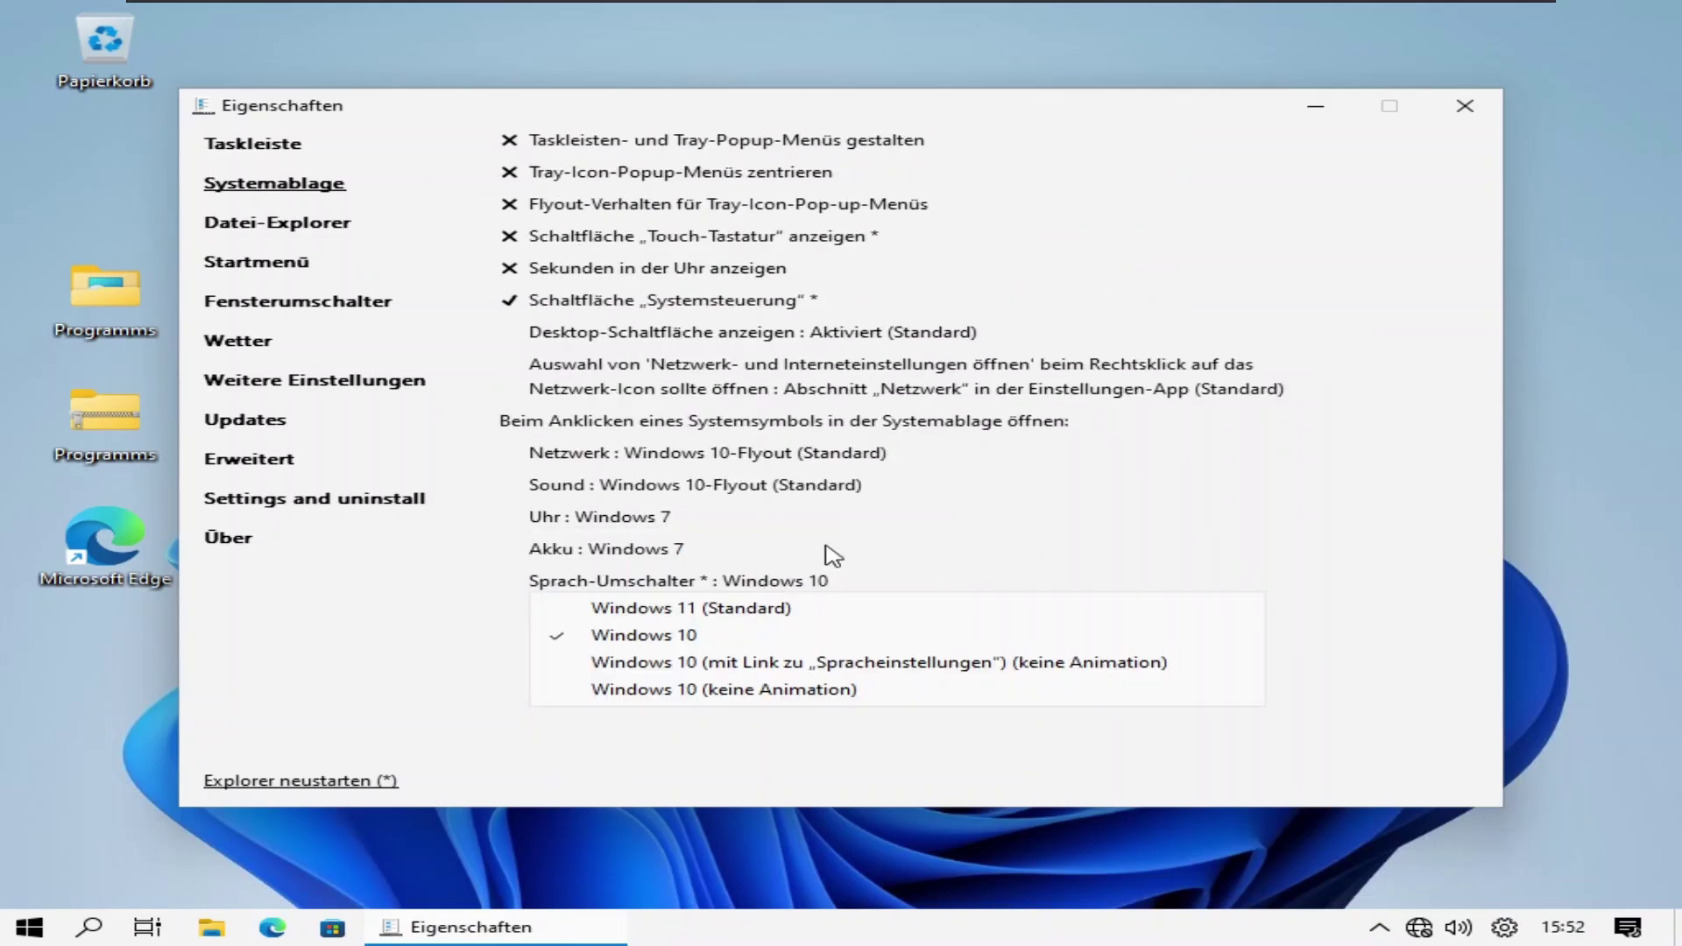
left_click(891, 559)
Step: Set the sound icon to Windows 7-Flyout and the network icon to Netzwerkverbindungen in der Systemsteuerung
left_click(826, 482)
left_click(811, 537)
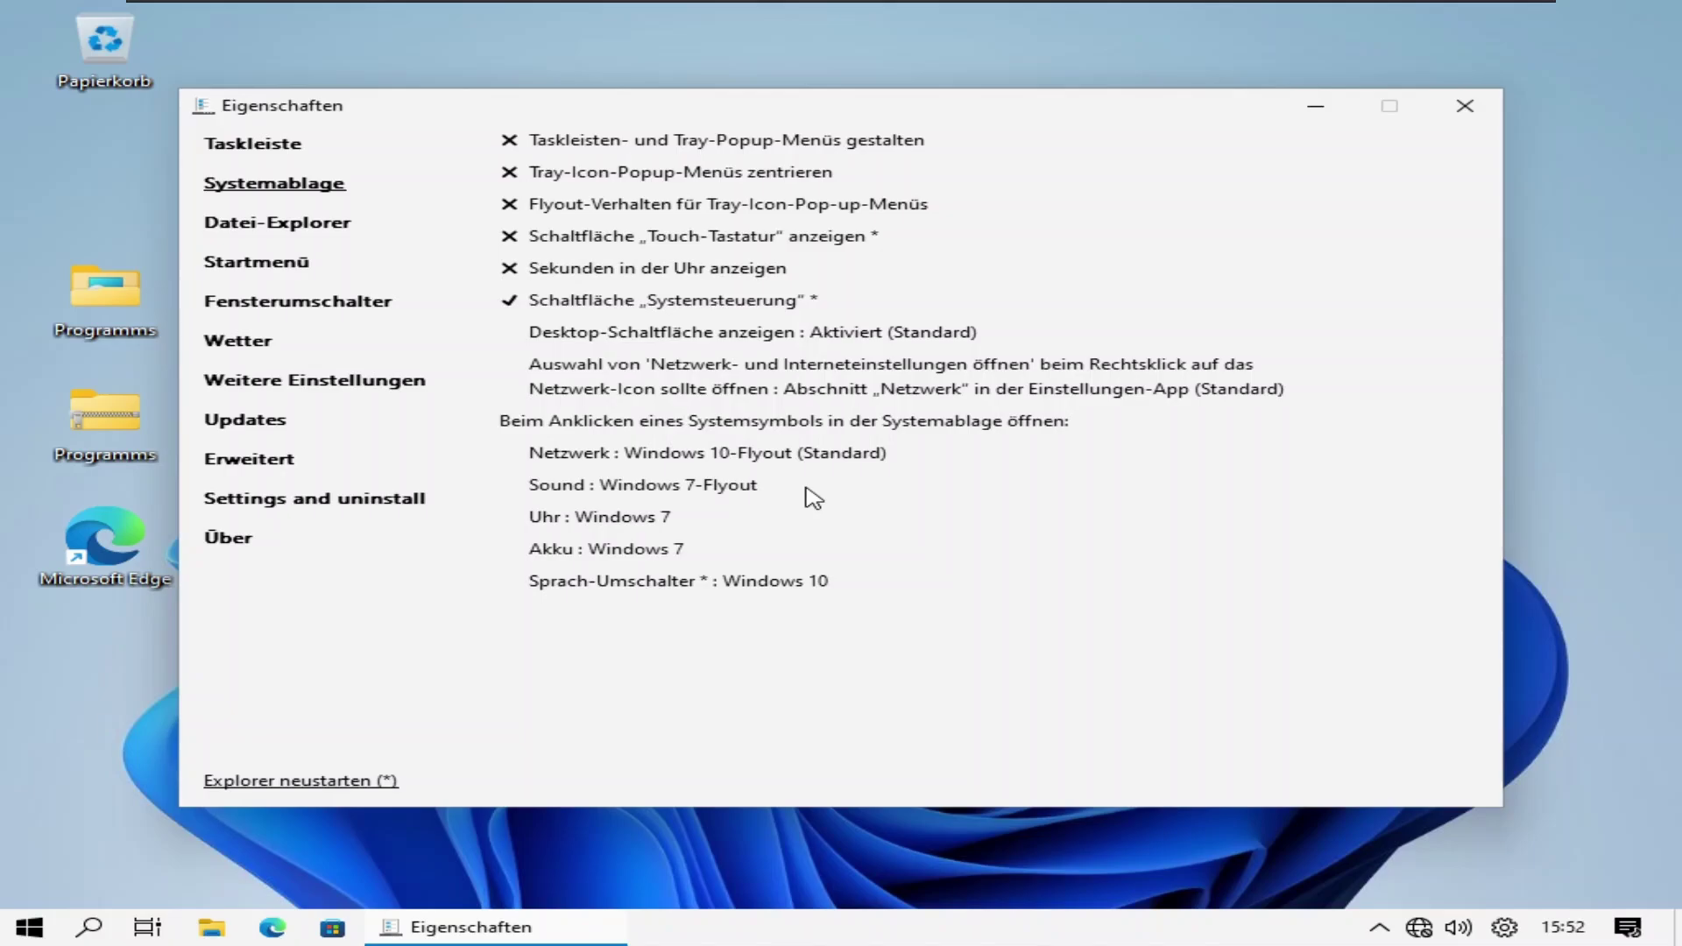
left_click(788, 453)
left_click(762, 638)
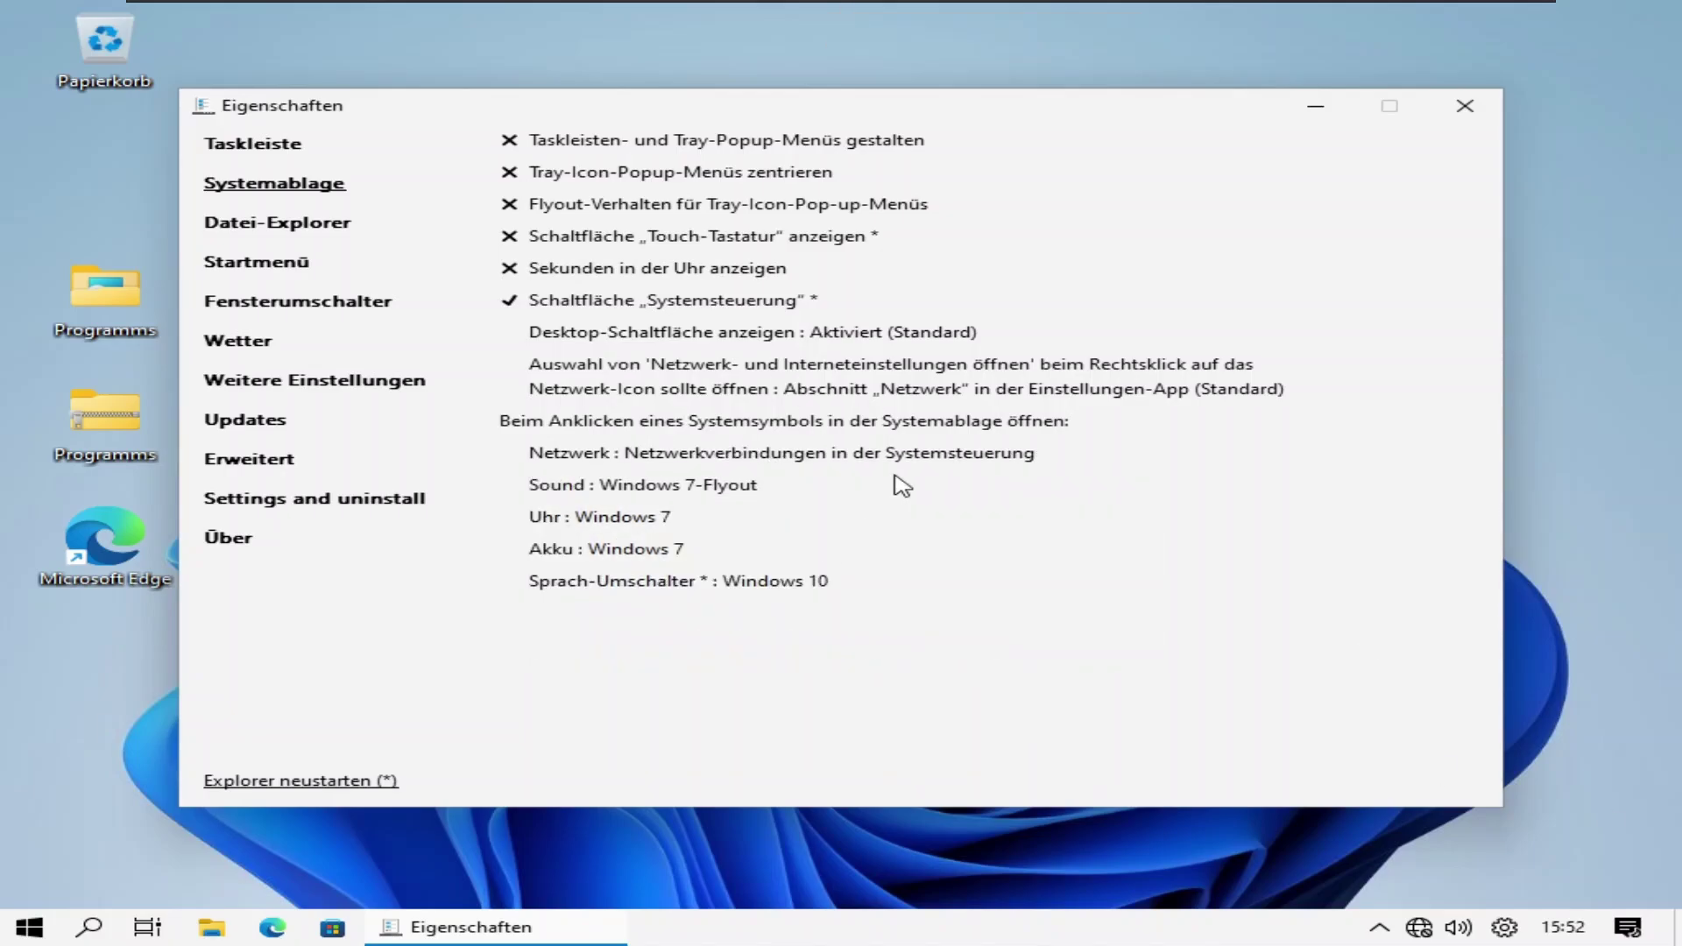
Step: Go through the show desktop button options and the window switcher settings
left_click(760, 340)
left_click(753, 388)
left_click(857, 337)
left_click(771, 362)
left_click(776, 337)
left_click(295, 302)
left_click(891, 140)
left_click(539, 247)
Step: Set the Start menu style to Windows 10 and restart Explorer to apply it
left_click(257, 262)
left_click(719, 140)
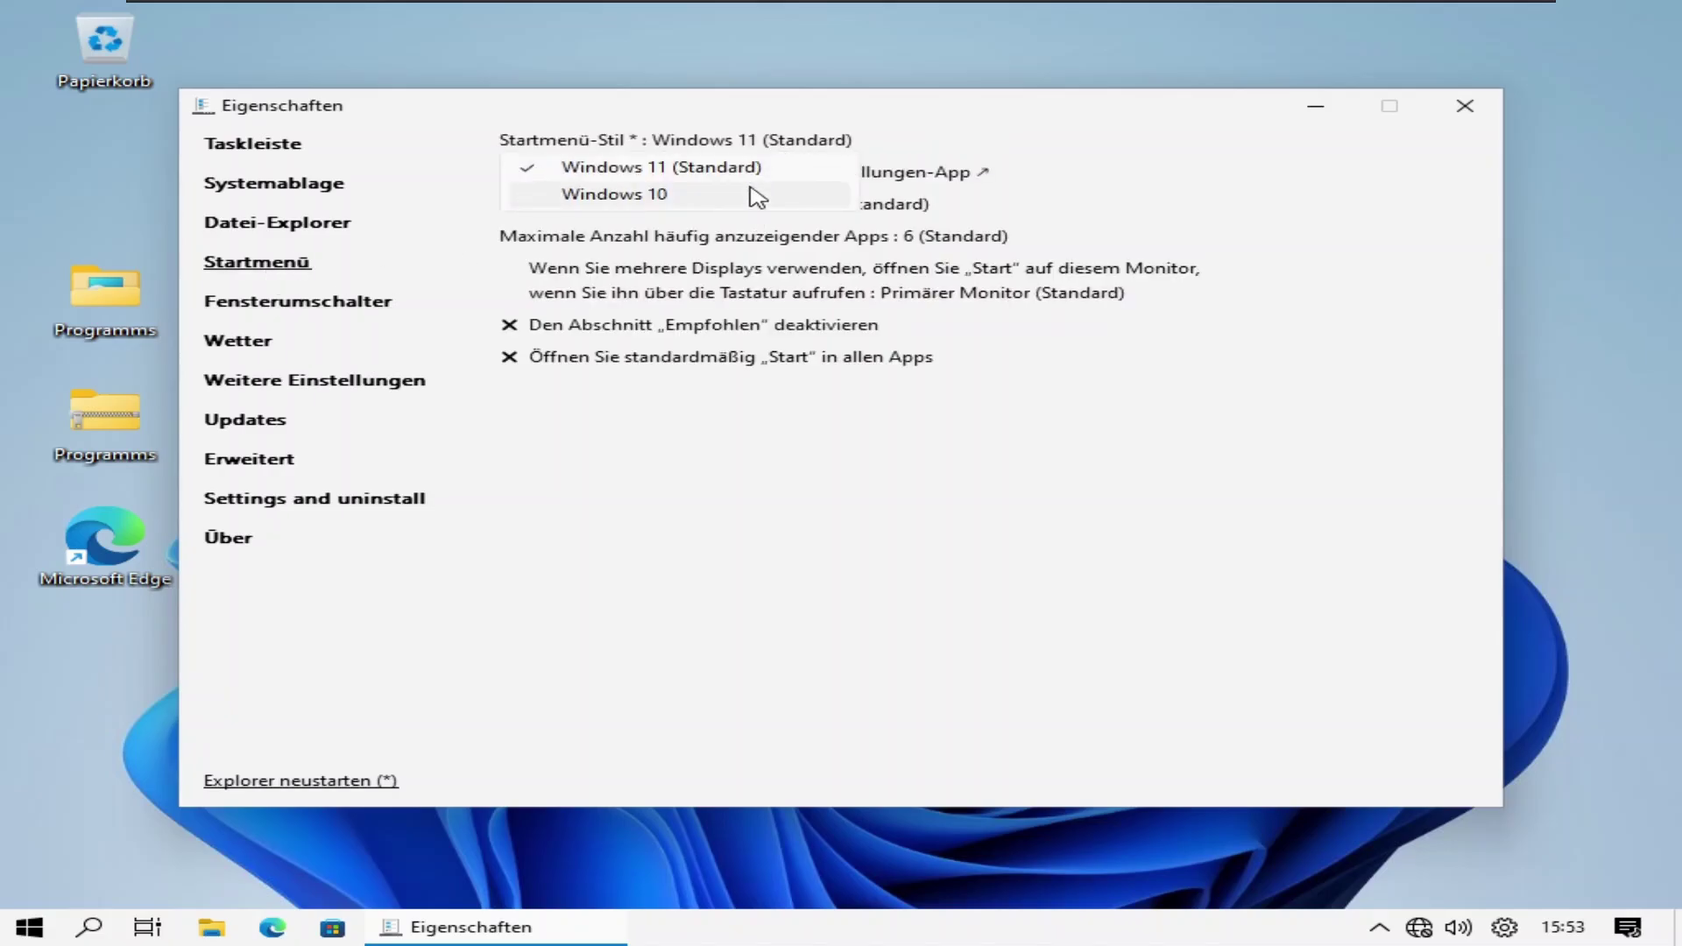
left_click(754, 197)
left_click(254, 780)
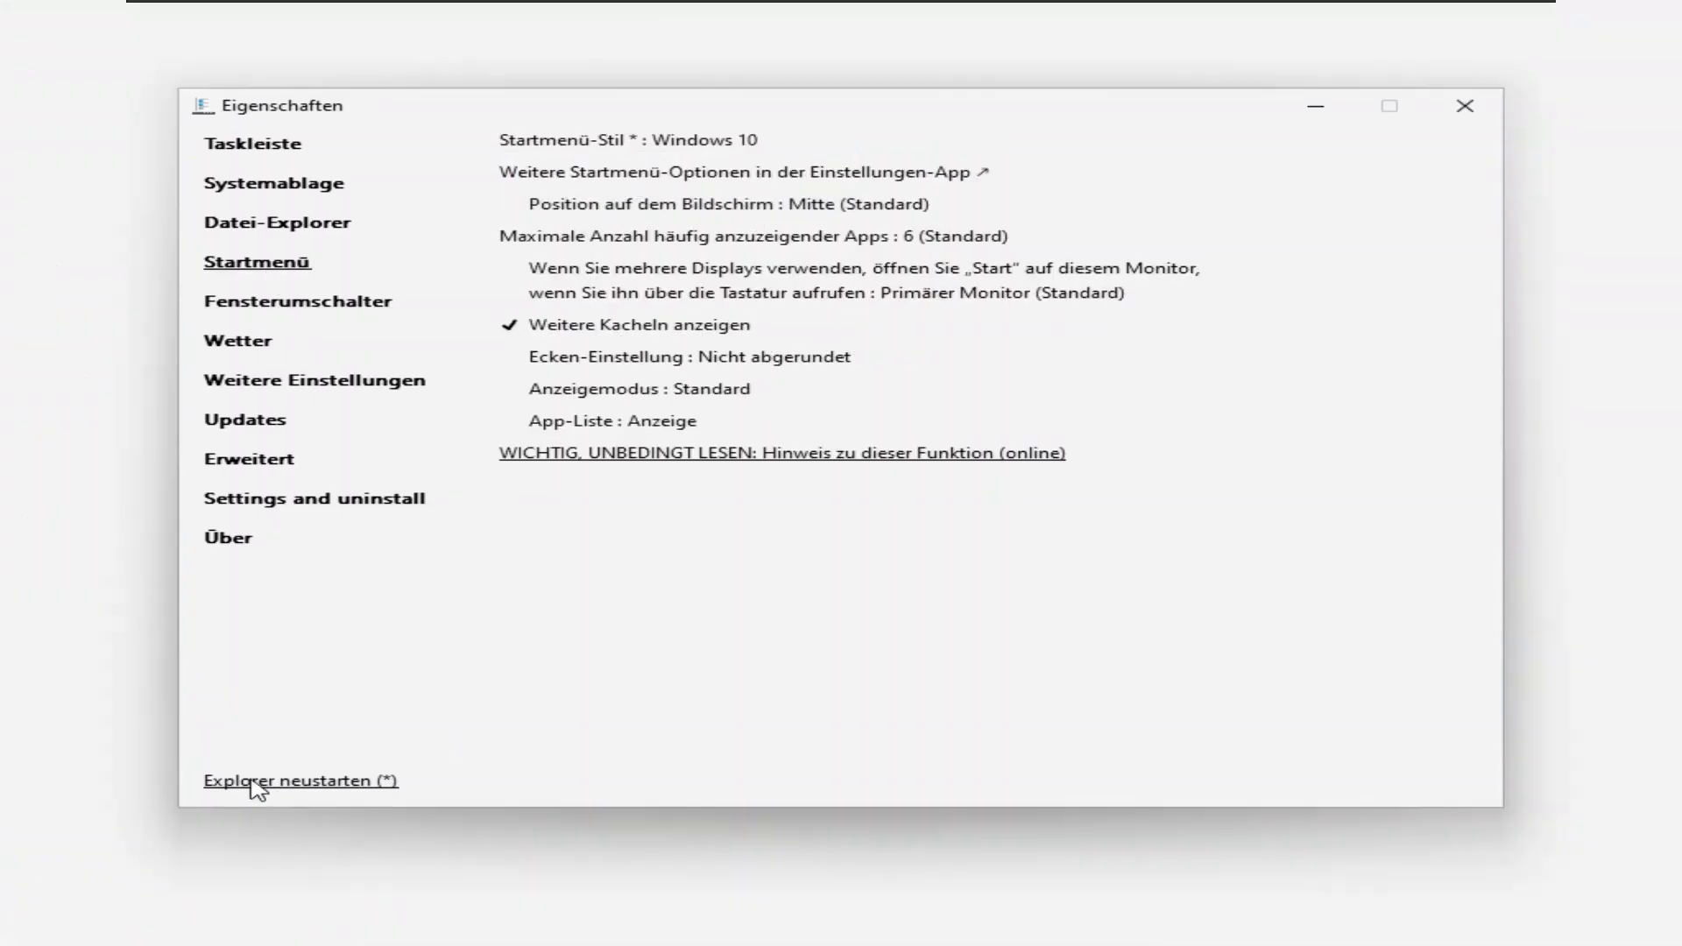
left_click(1465, 105)
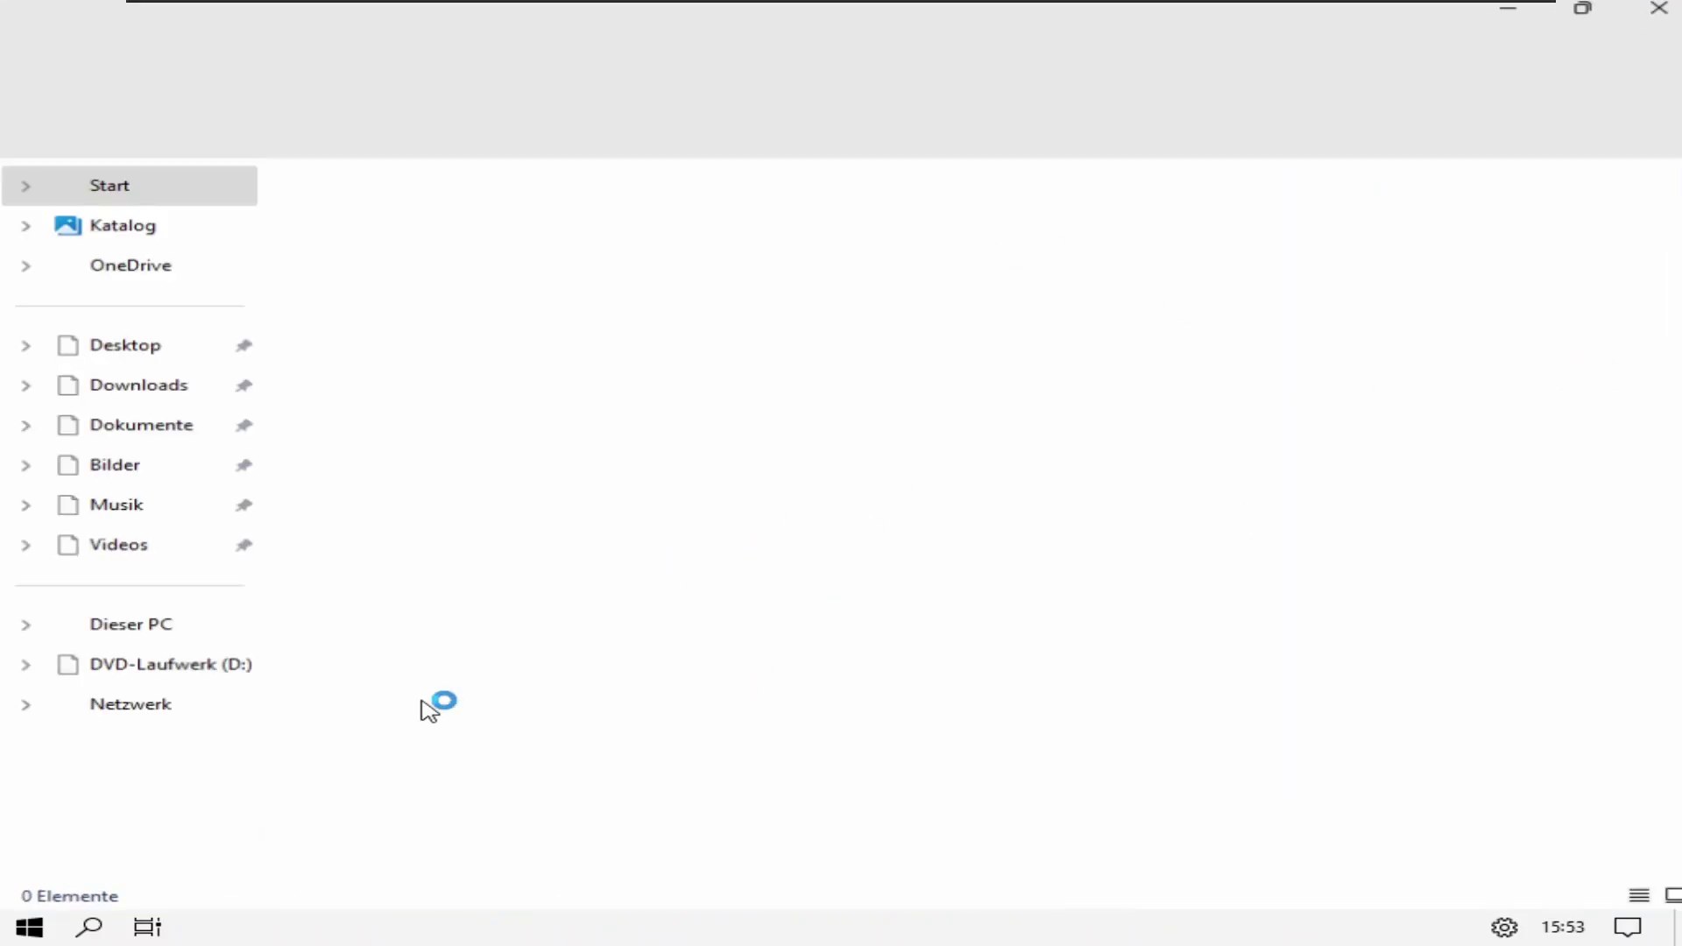
Step: Inspect the Start button's context menu and the restyled Start menu
right_click(26, 936)
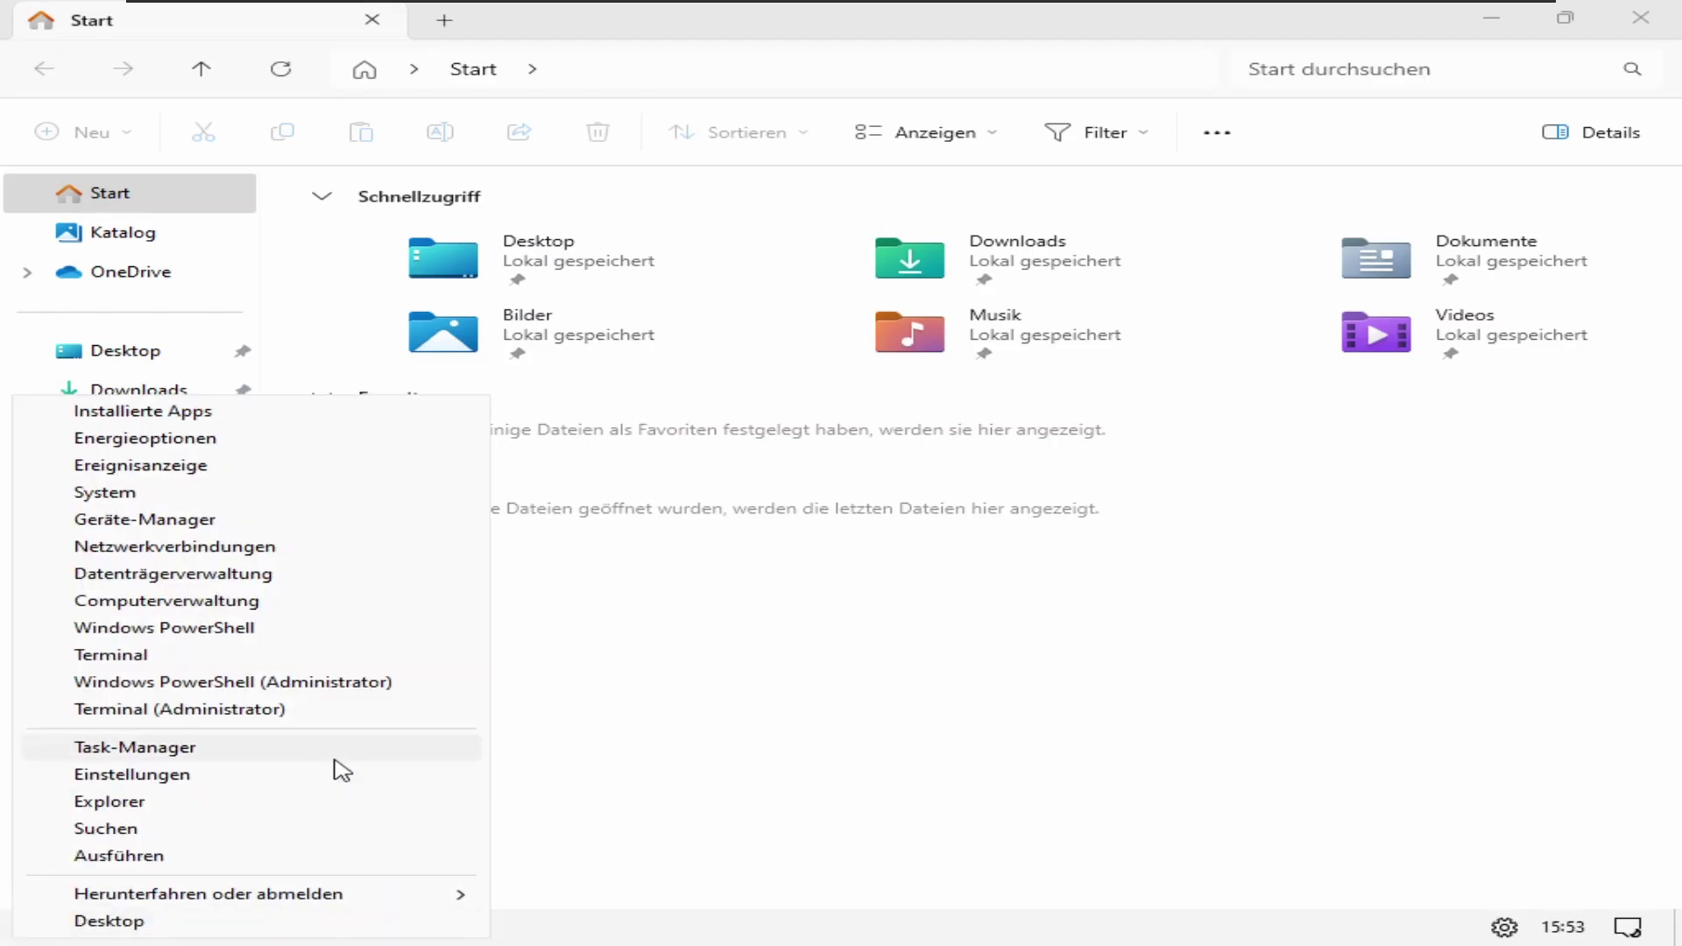
left_click(30, 925)
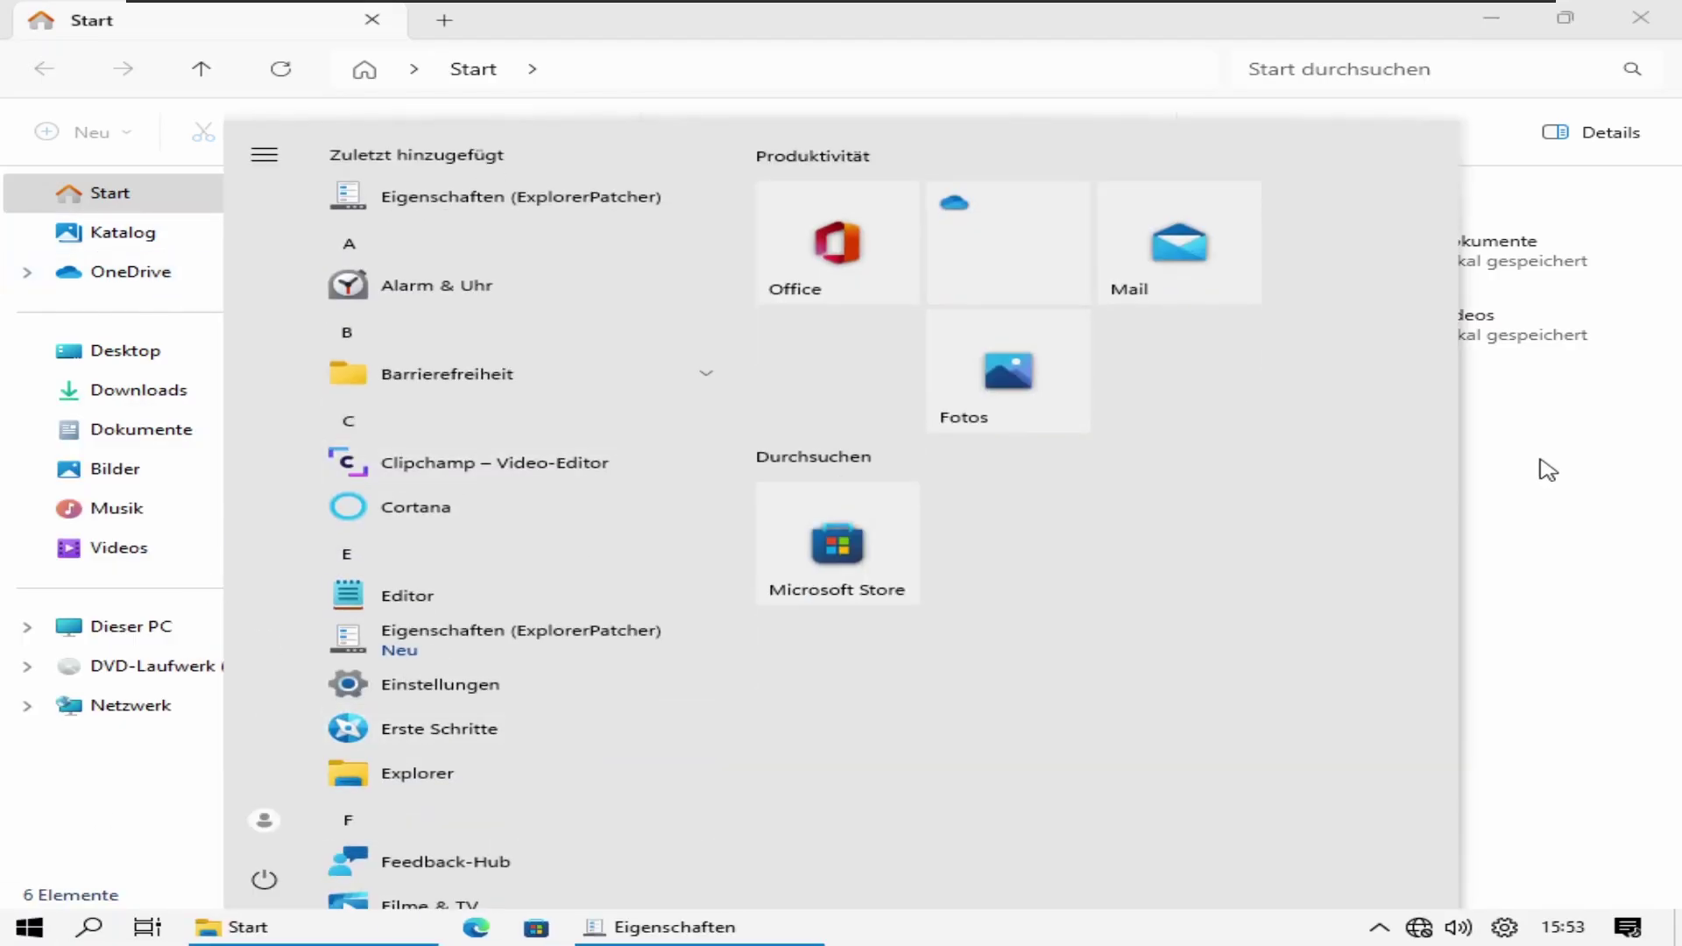
left_click(1539, 459)
Step: Look through the System page of the Windows settings and close the settings window
right_click(901, 935)
left_click(881, 771)
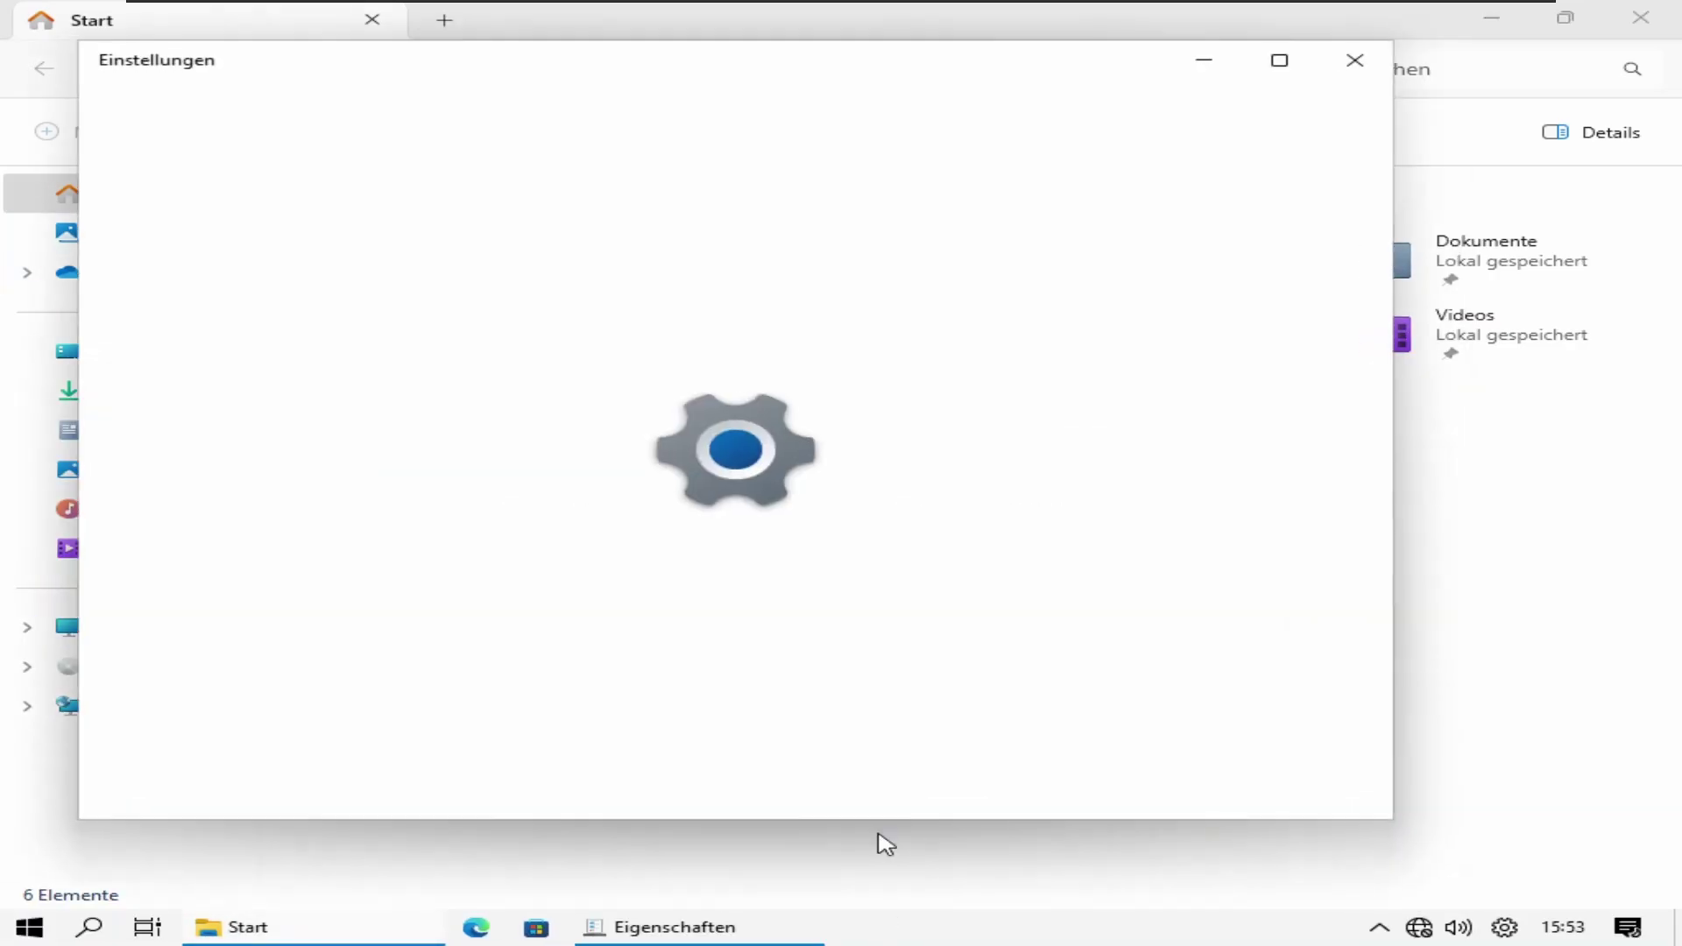
left_click(1279, 61)
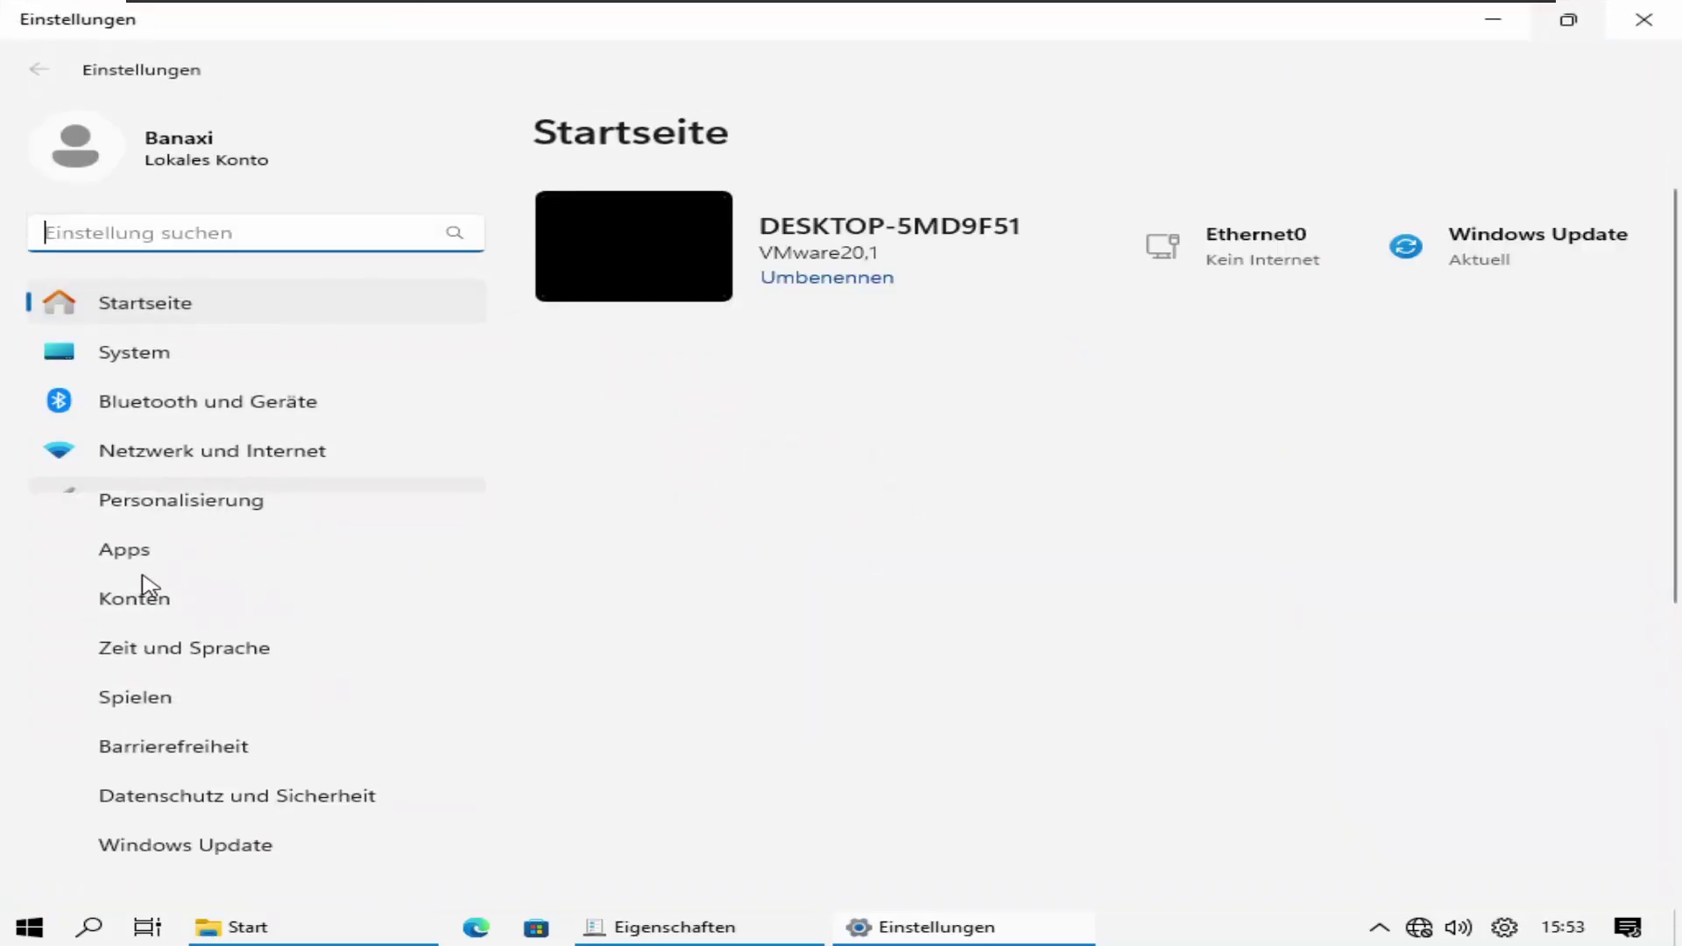
left_click(190, 332)
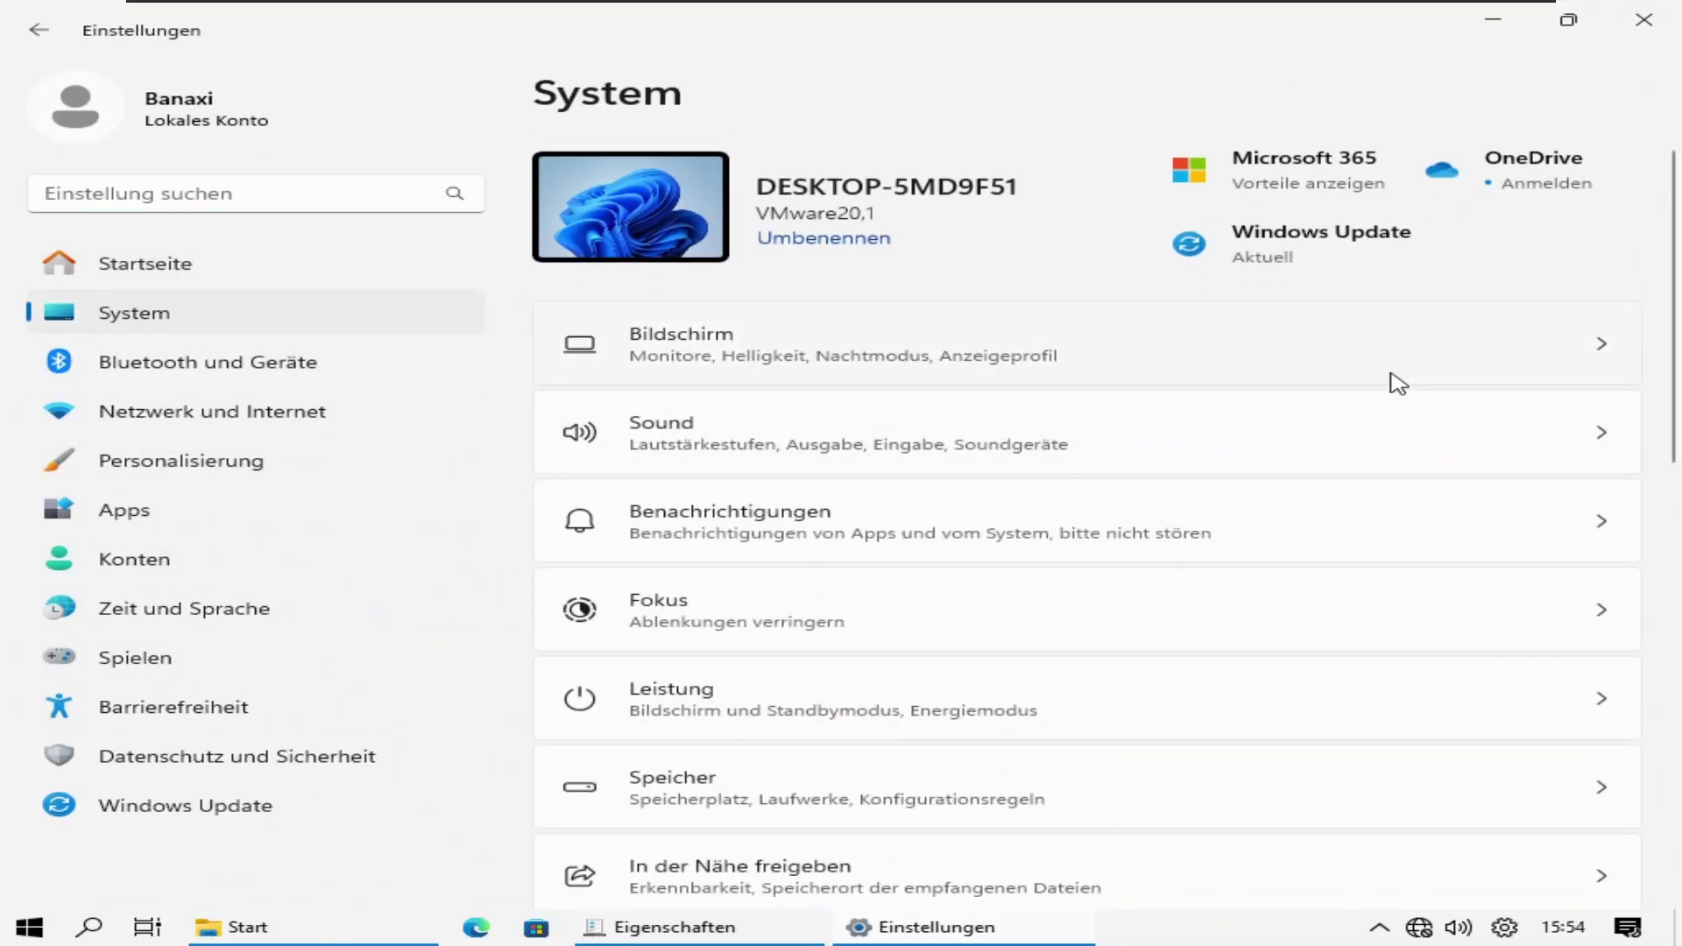
scroll(1673, 438, "down", 10)
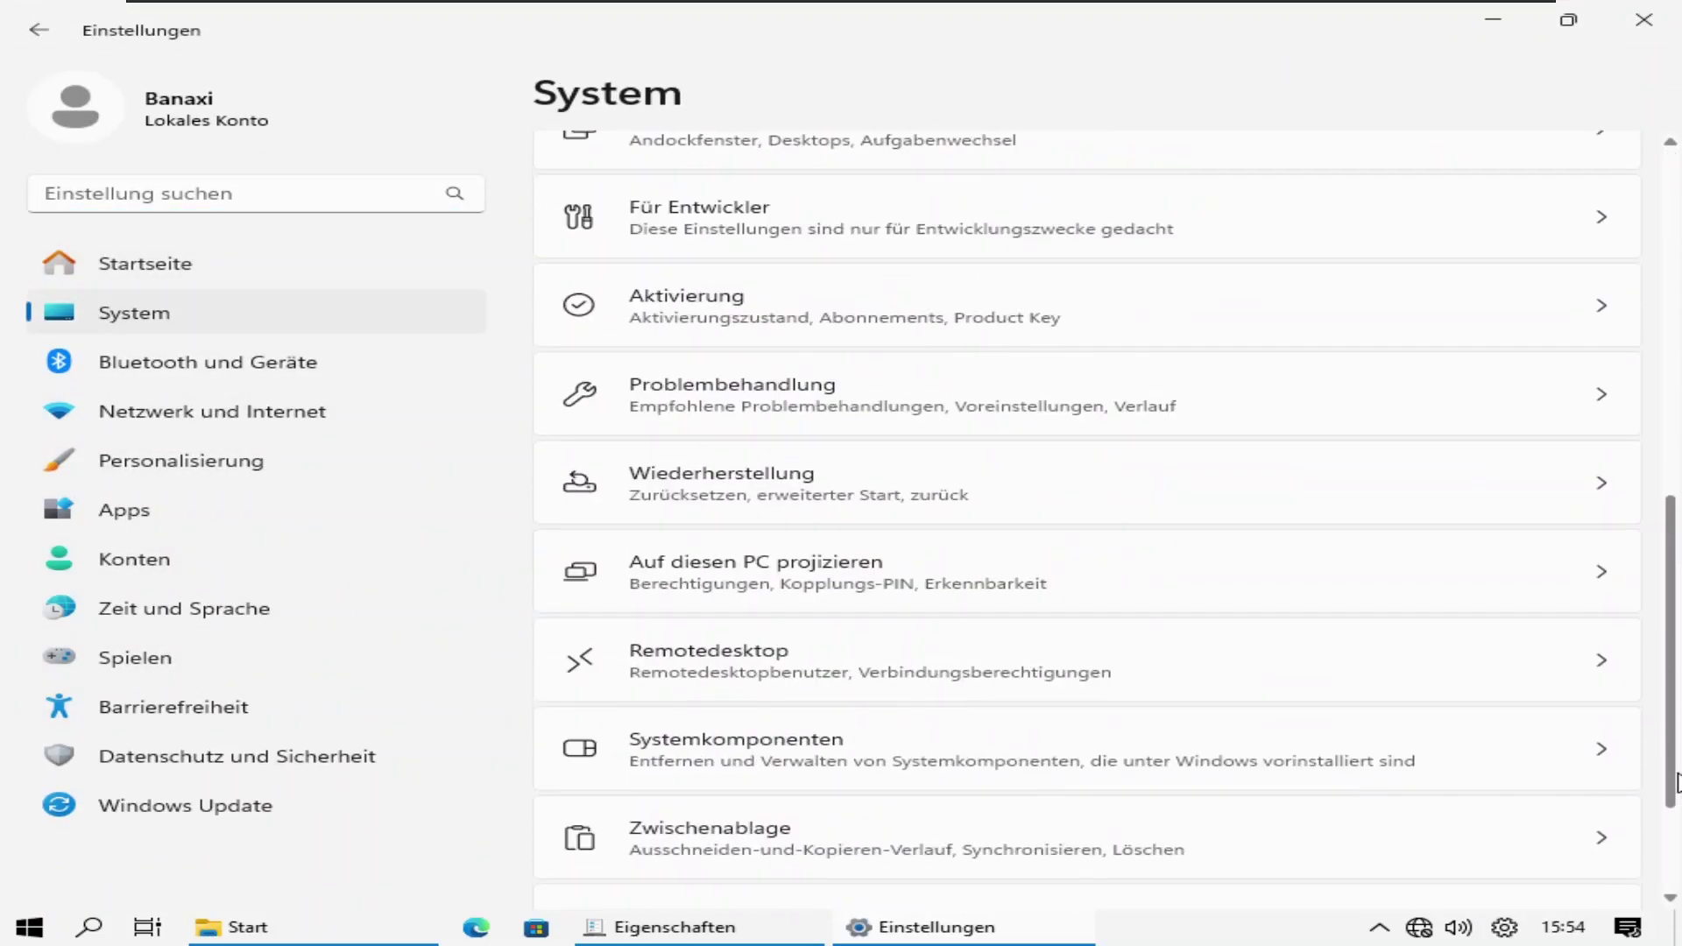
left_click(1644, 19)
Step: Set the taskbar alignment to Linksbündig in the taskbar behavior settings and close the settings
right_click(1043, 941)
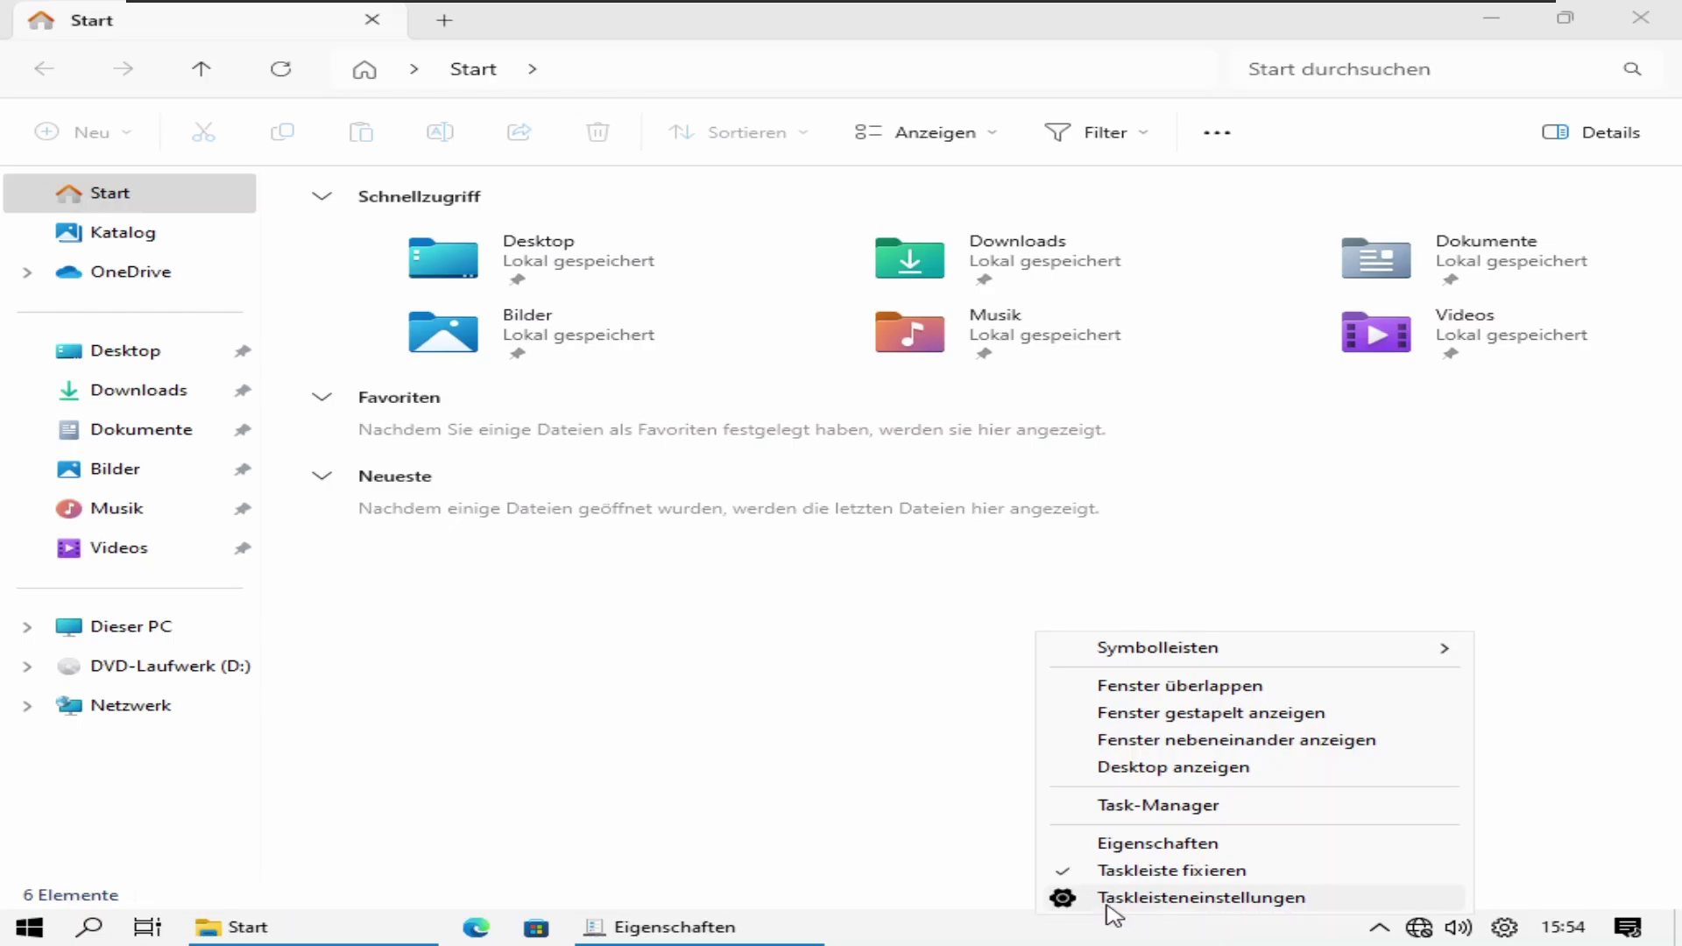
left_click(1168, 908)
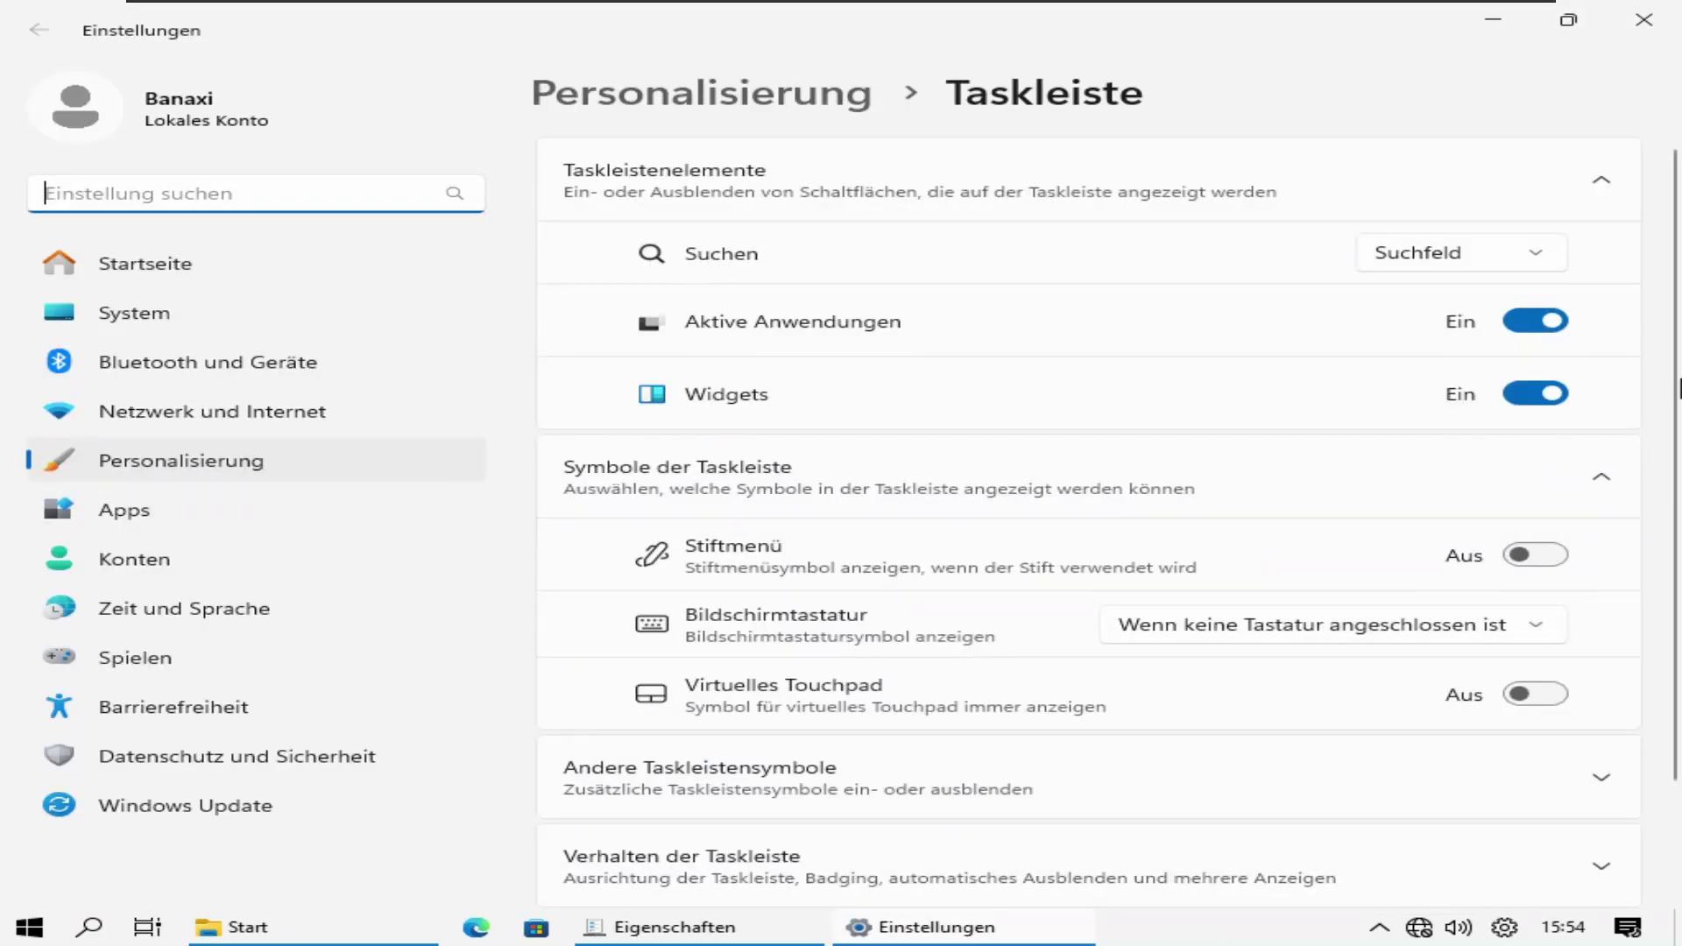
scroll(1569, 684, "down", 2)
left_click(1577, 734)
scroll(1577, 734, "down", 3)
left_click(1454, 590)
left_click(1463, 552)
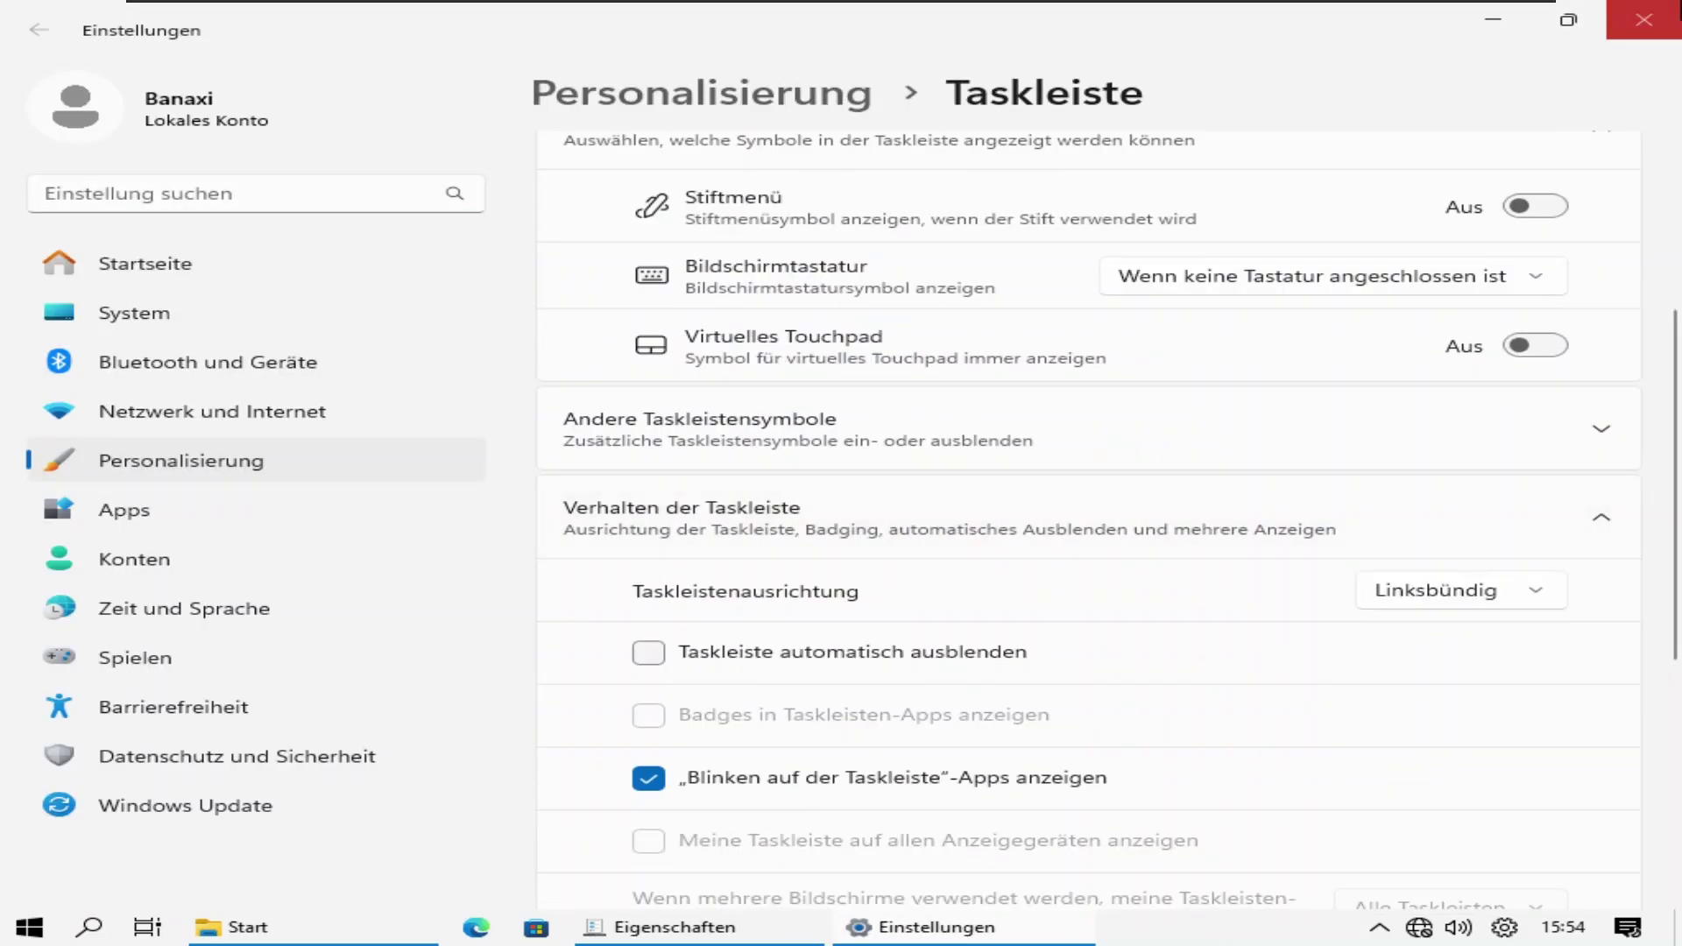
left_click(1679, 4)
Step: Check the Start menu and the Dieser PC view in File Explorer, and close the Explorer window
left_click(29, 926)
left_click(1270, 556)
left_click(136, 627)
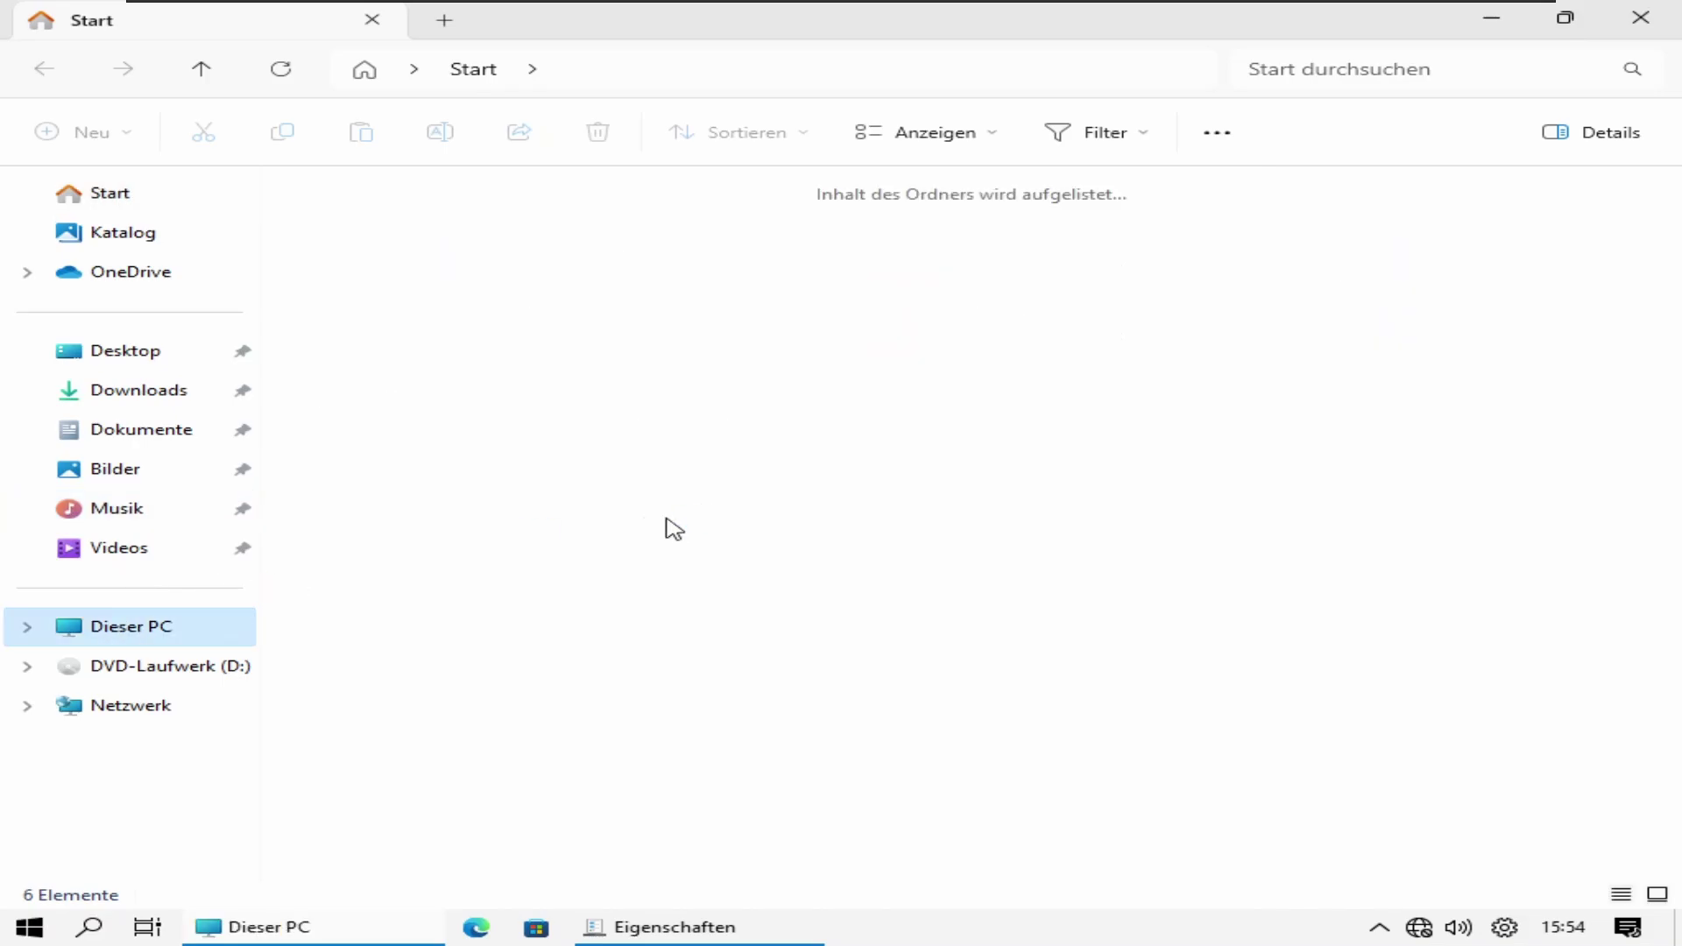
left_click(771, 245)
left_click(1643, 16)
Step: Install Classic Shell by running ClassicShellSetup_4_3_1 from the Programms folder and accepting its license agreement
double_click(110, 304)
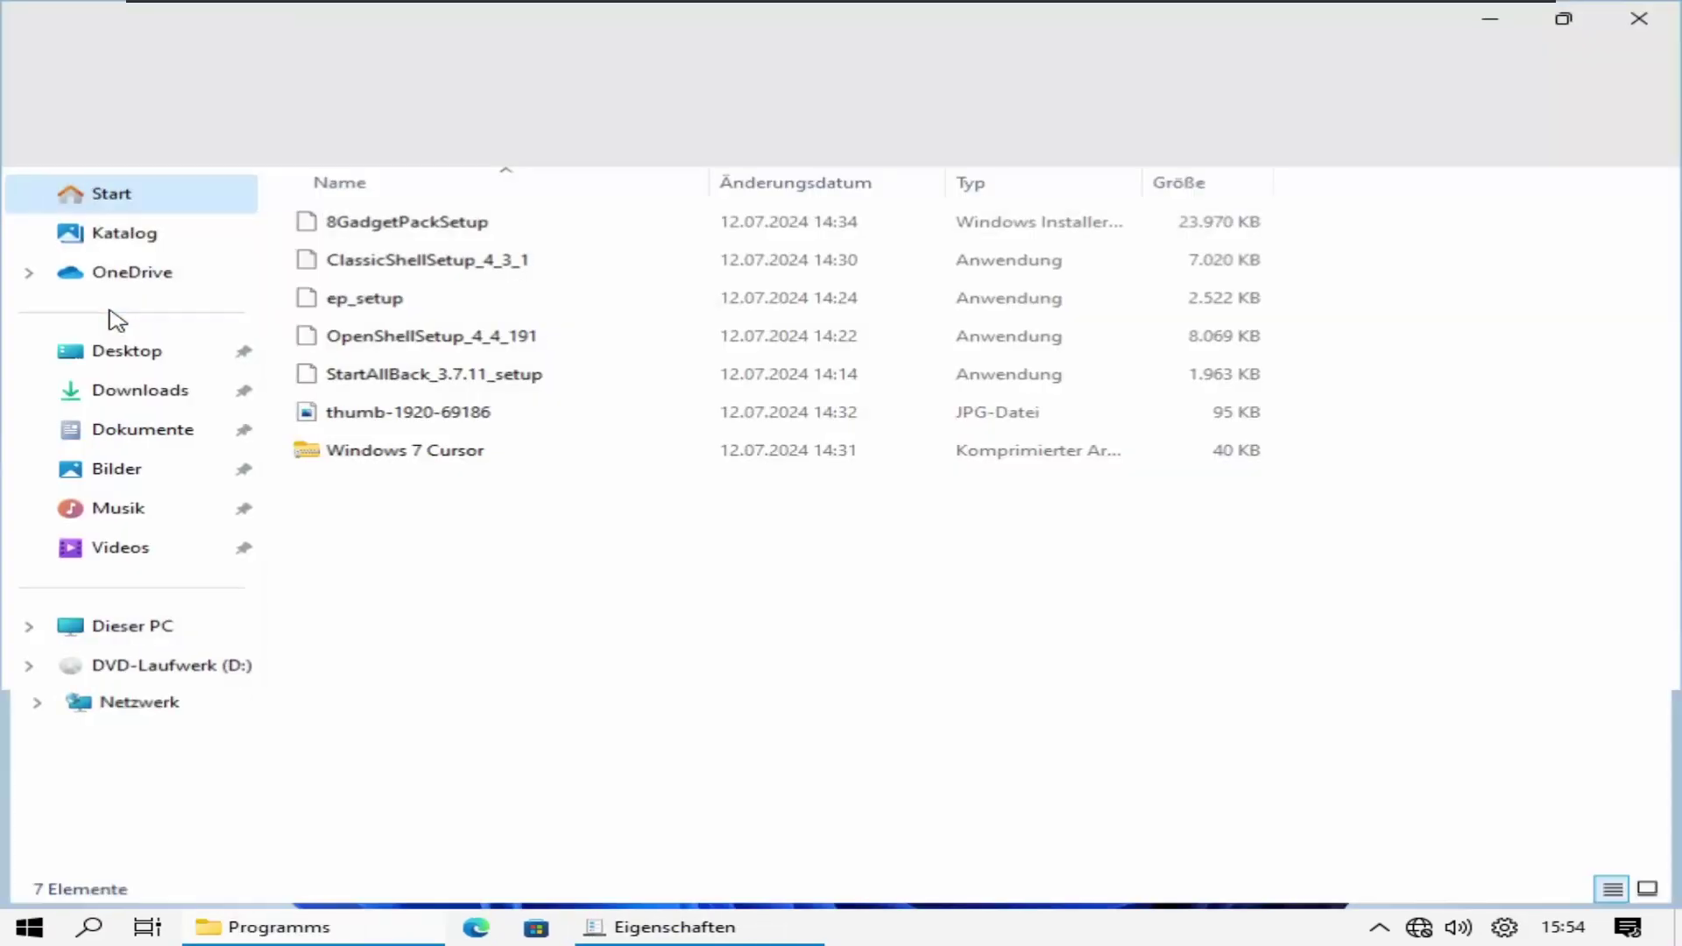
double_click(453, 260)
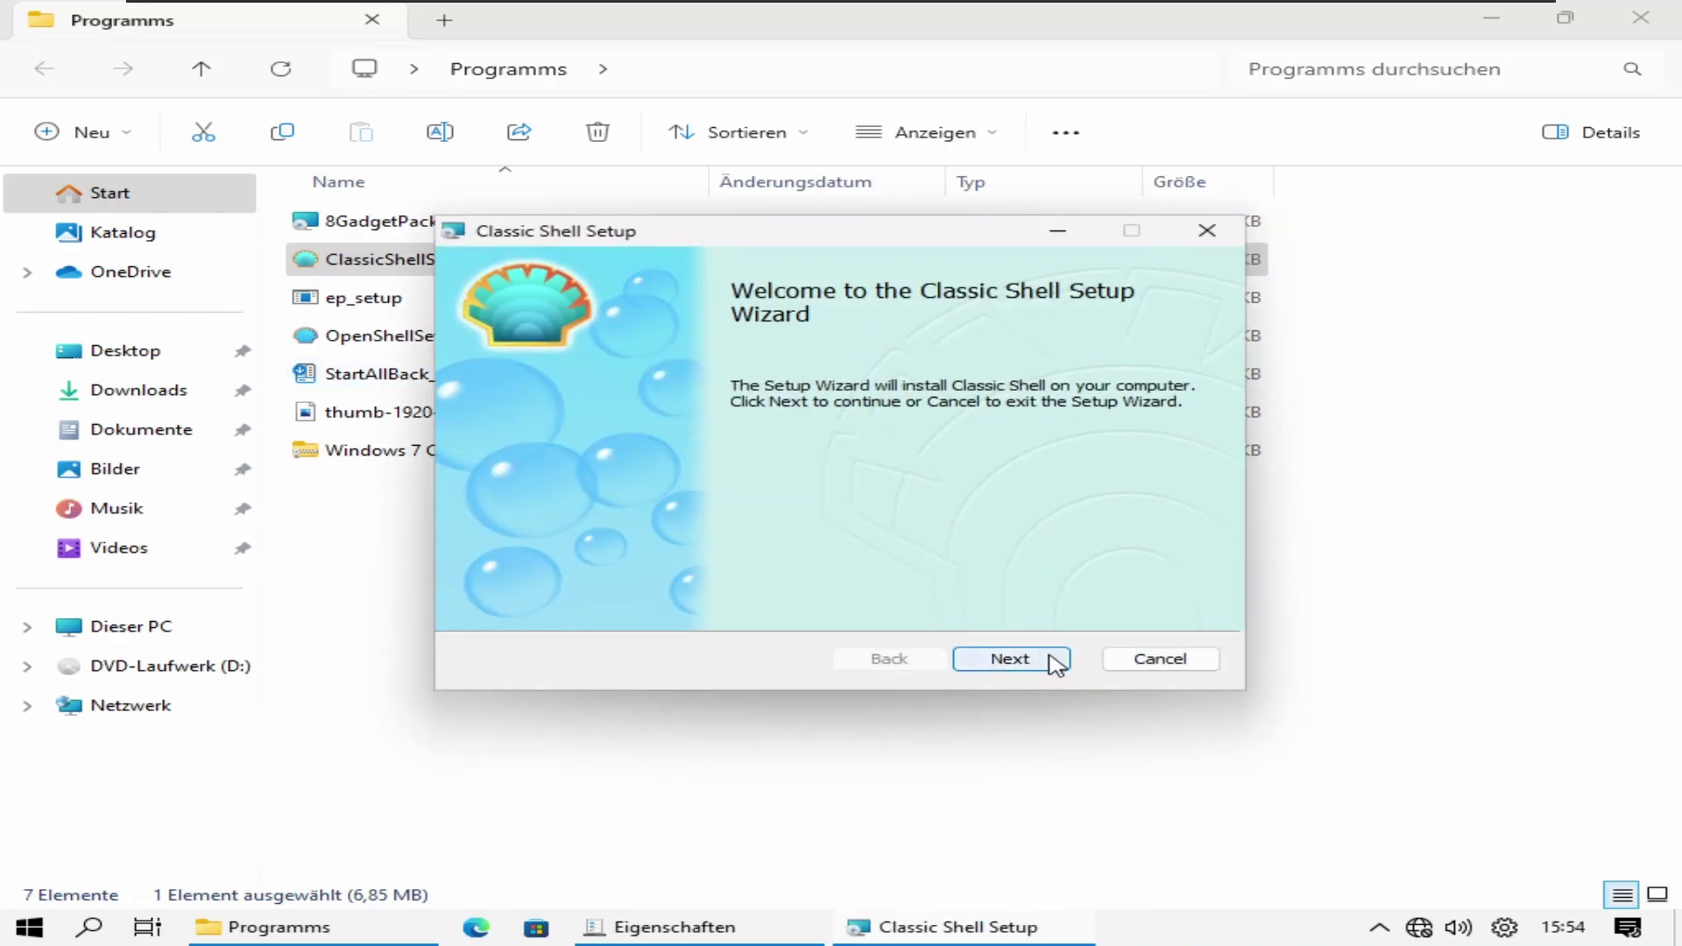
left_click(1051, 663)
key("alt+a")
left_click(1032, 663)
left_click(1030, 662)
left_click(1027, 662)
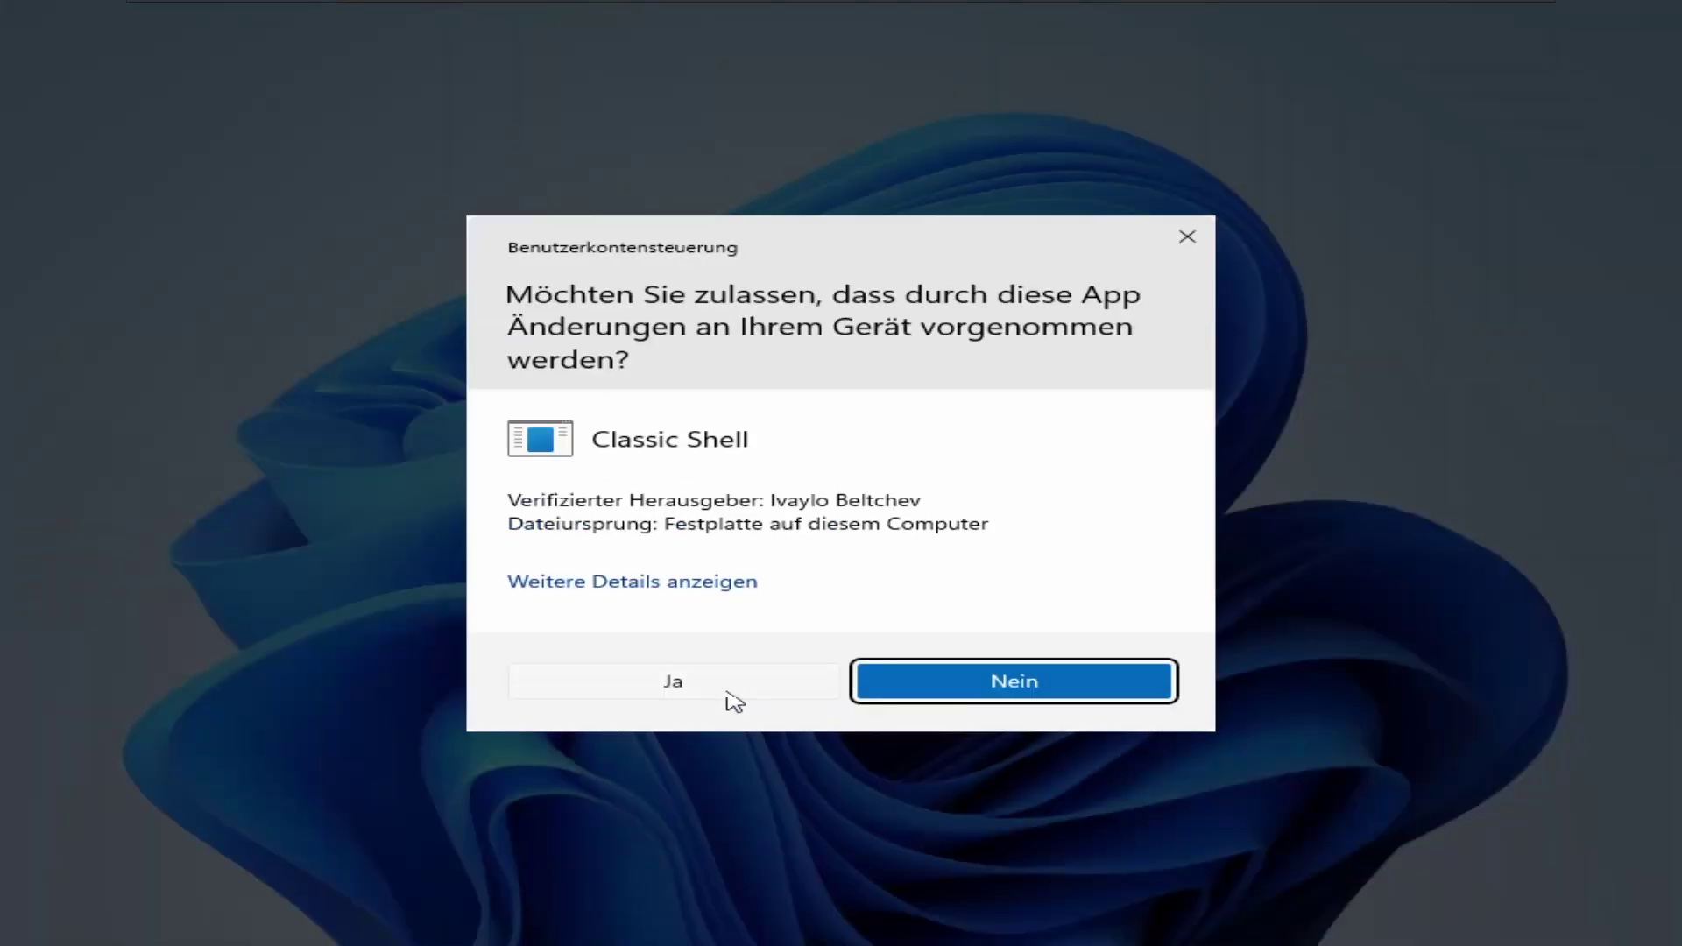
left_click(736, 694)
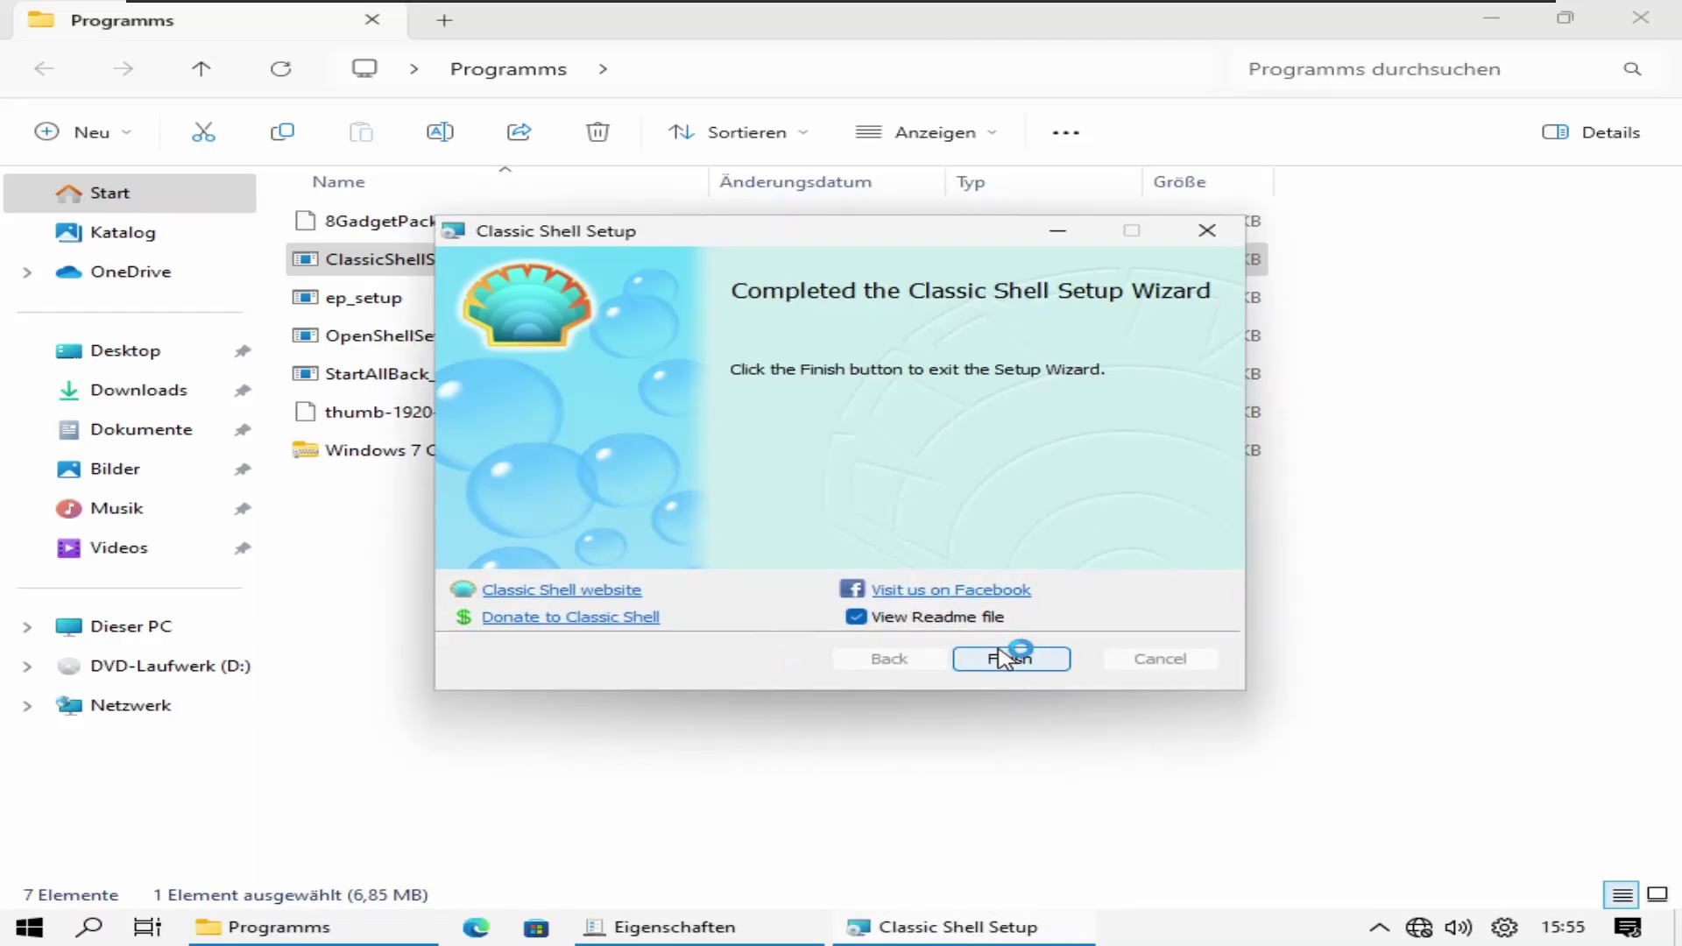
left_click(977, 652)
left_click(959, 658)
Step: Install Open-Shell by running OpenShellSetup_4_4_191 from the Programms folder and accepting its license agreement
left_click_drag(981, 21, 837, 128)
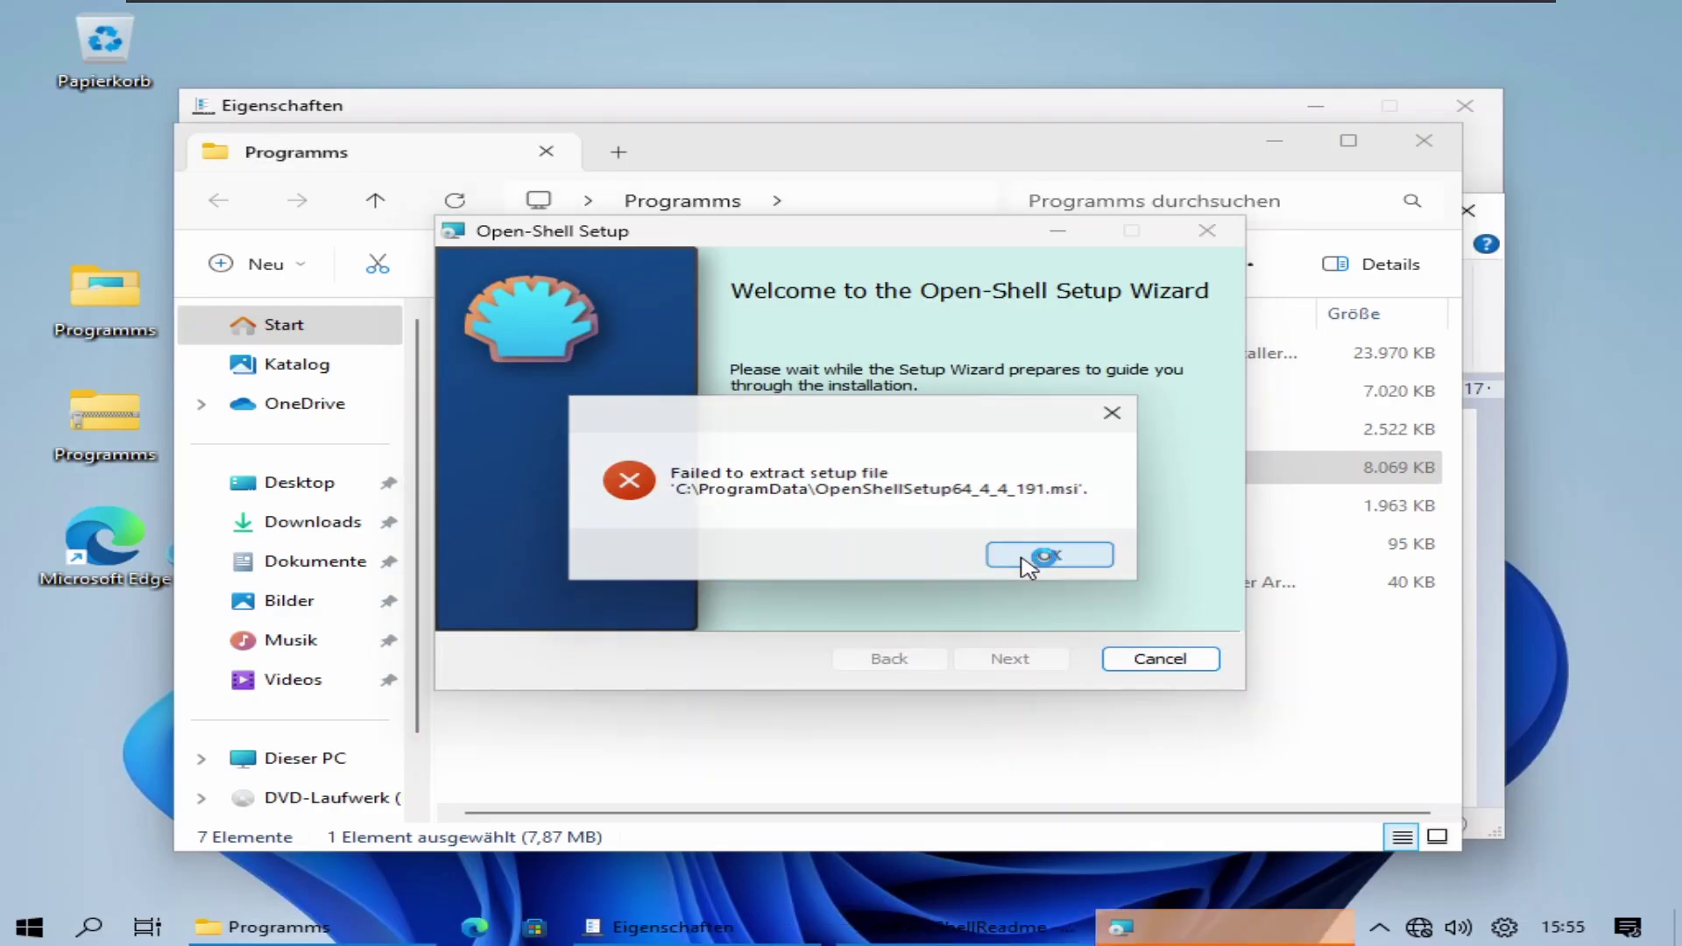
left_click(1029, 561)
left_click(1012, 665)
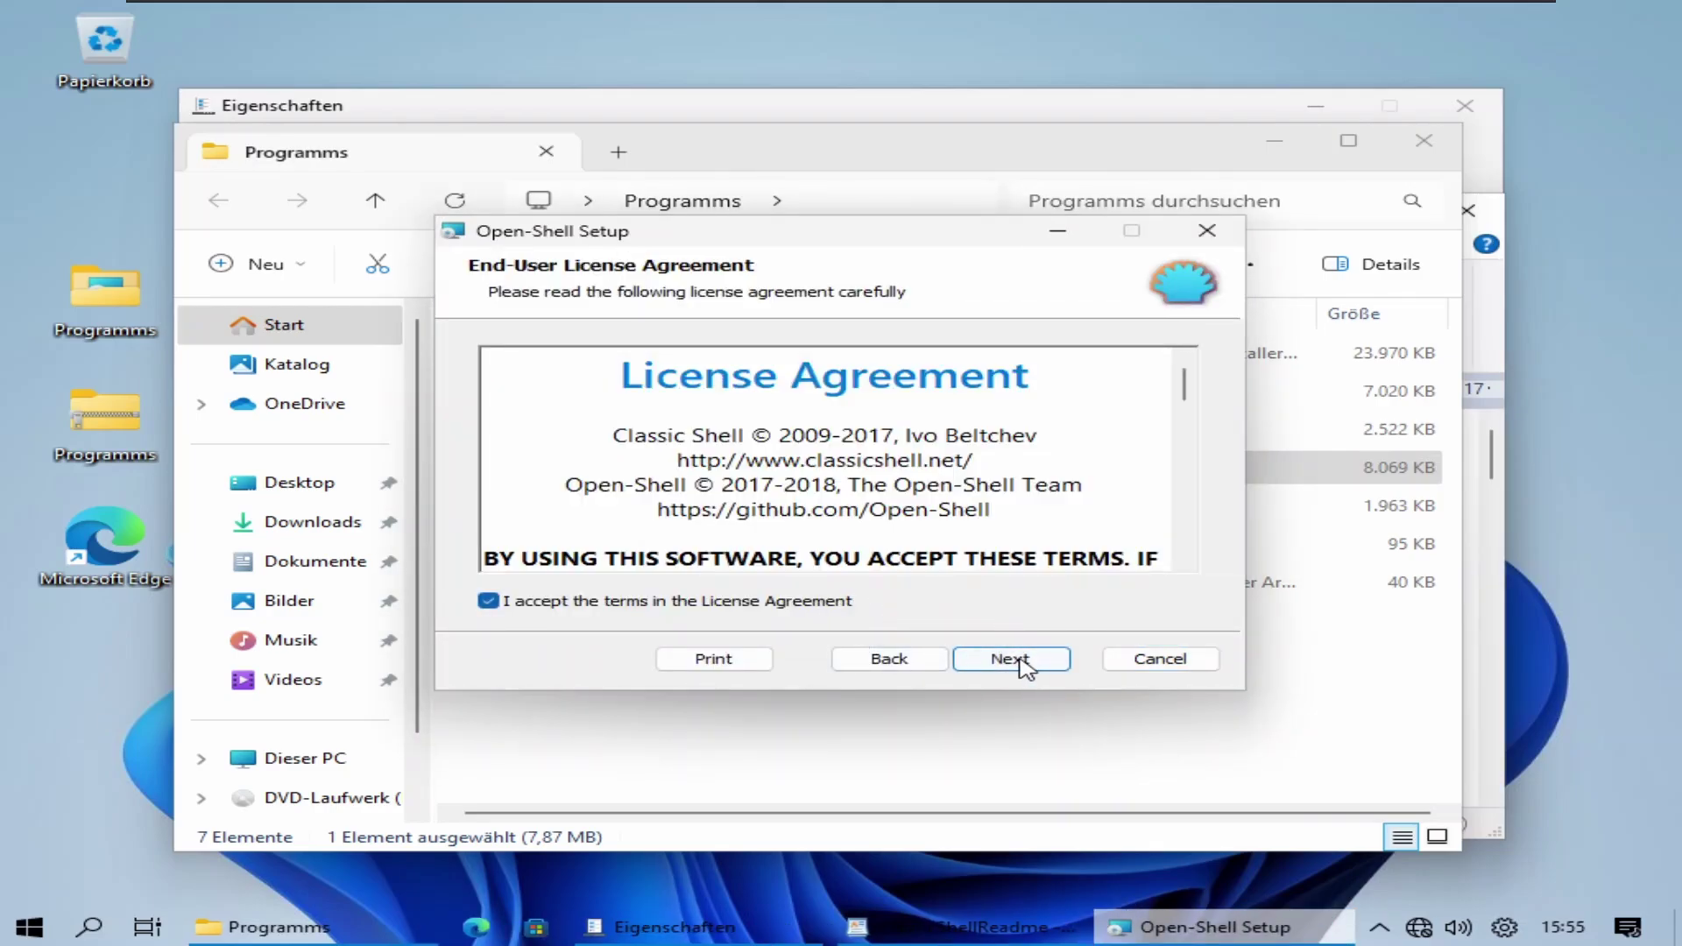
left_click(1012, 659)
left_click(1012, 658)
left_click(1015, 659)
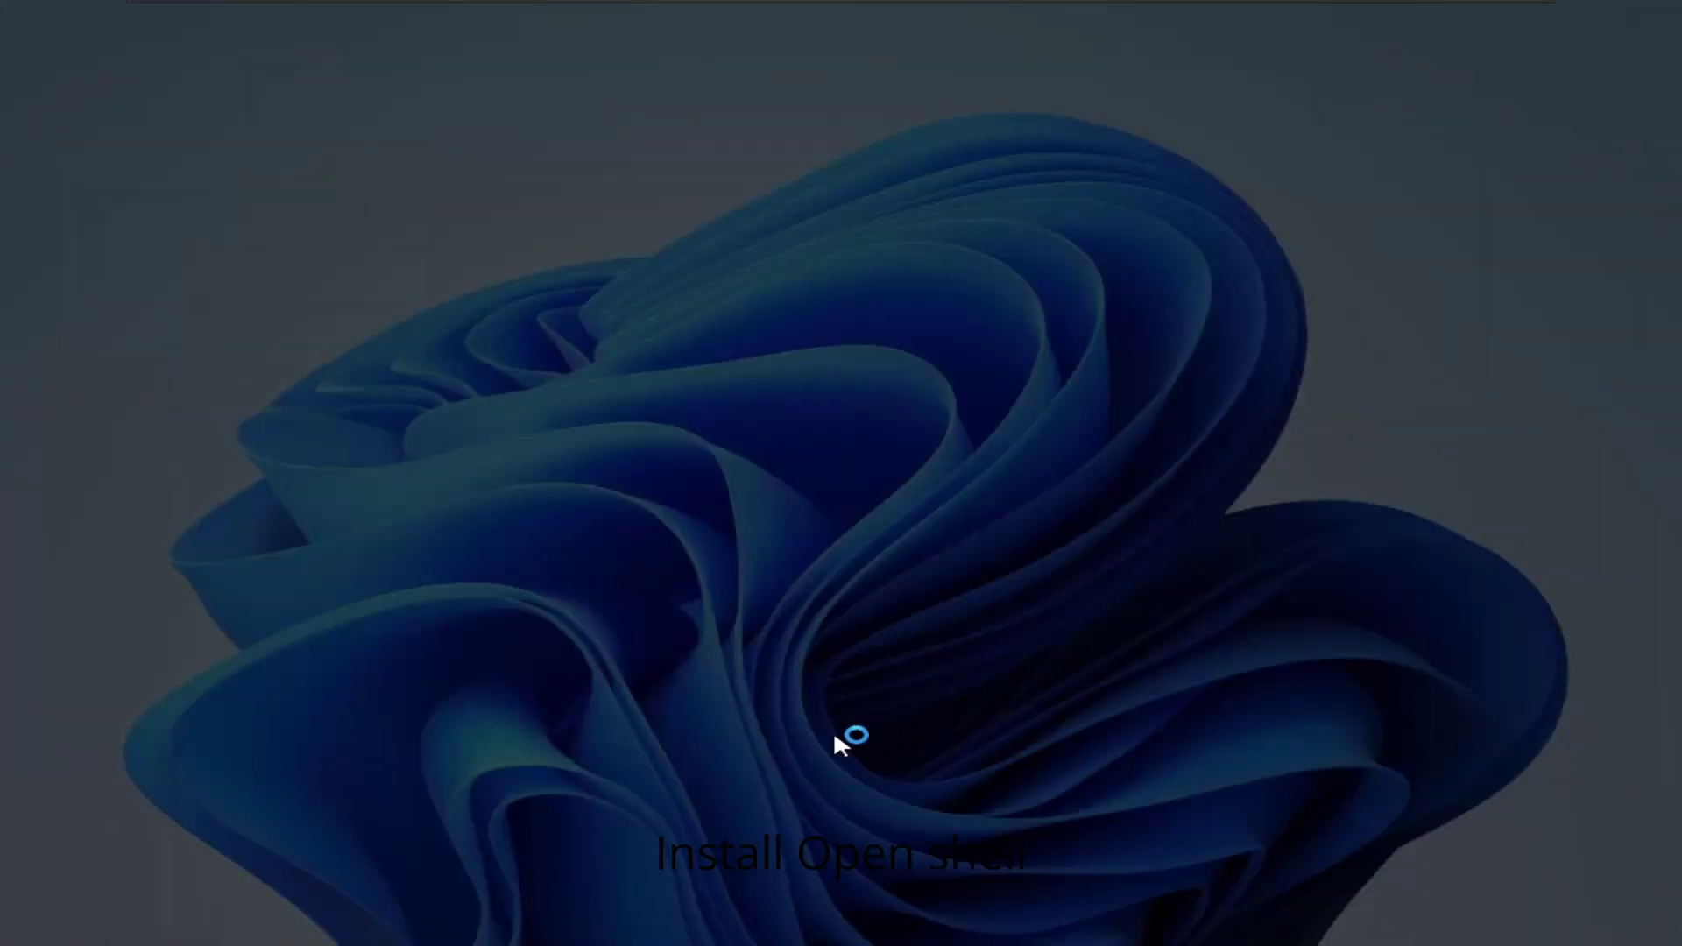
left_click(768, 697)
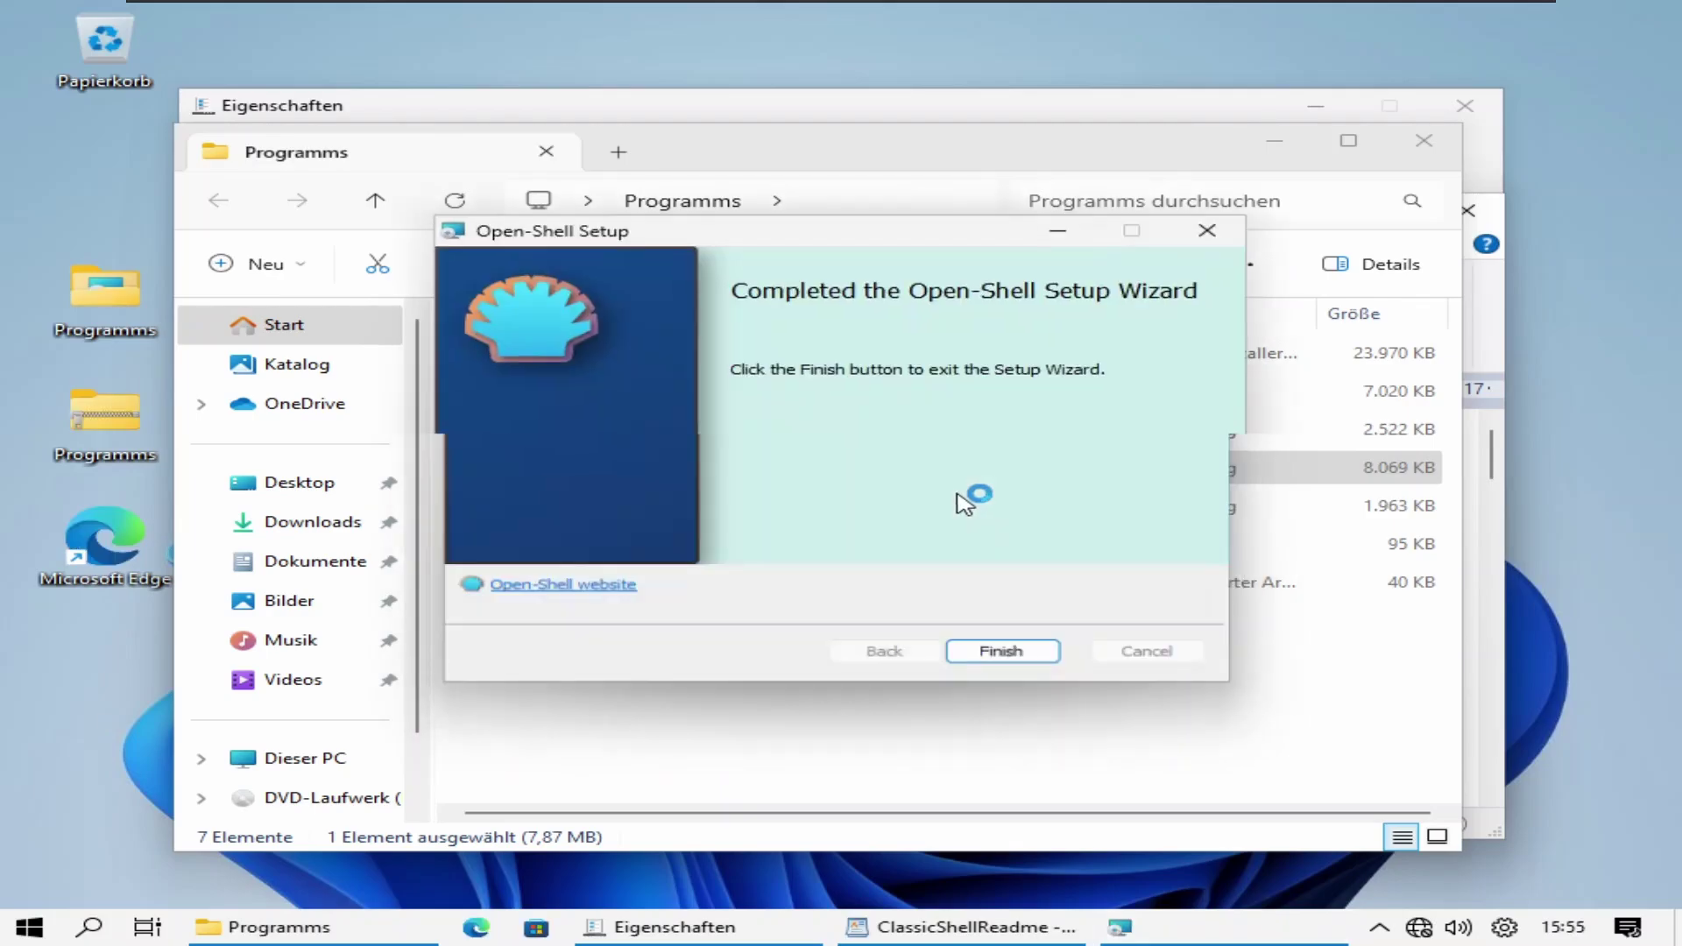
left_click(1001, 659)
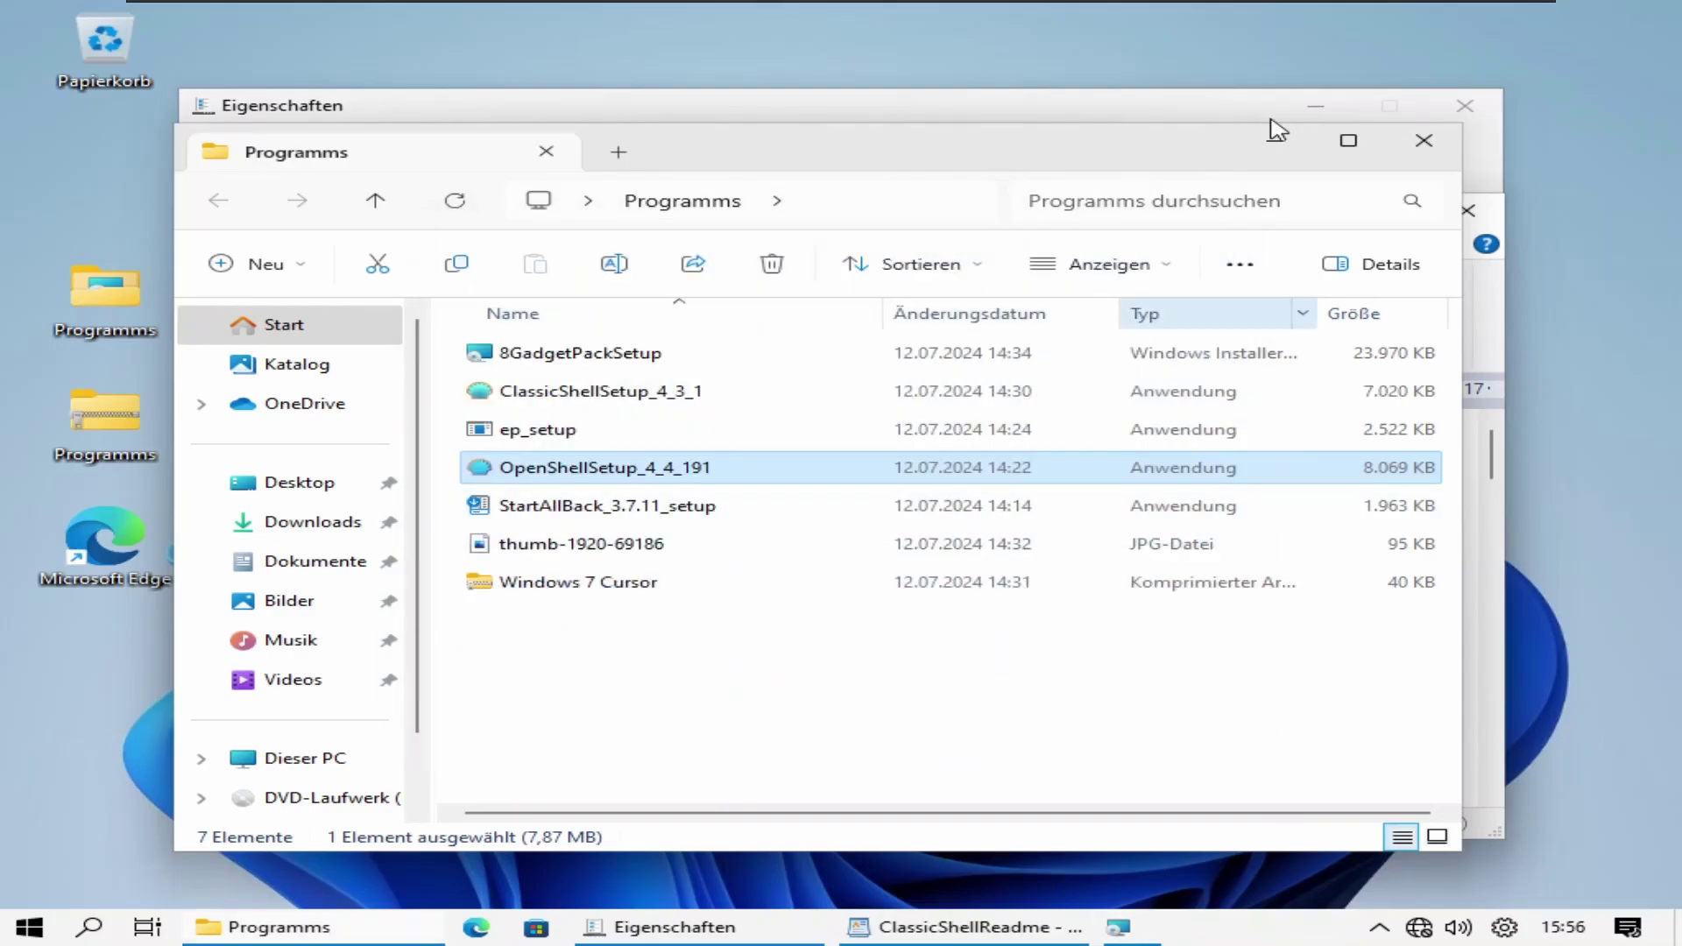
Step: Minimize the Eigenschaften, Programms and ClassicShellReadme windows to clear the desktop
left_click(1296, 107)
left_click(1316, 105)
left_click(1286, 143)
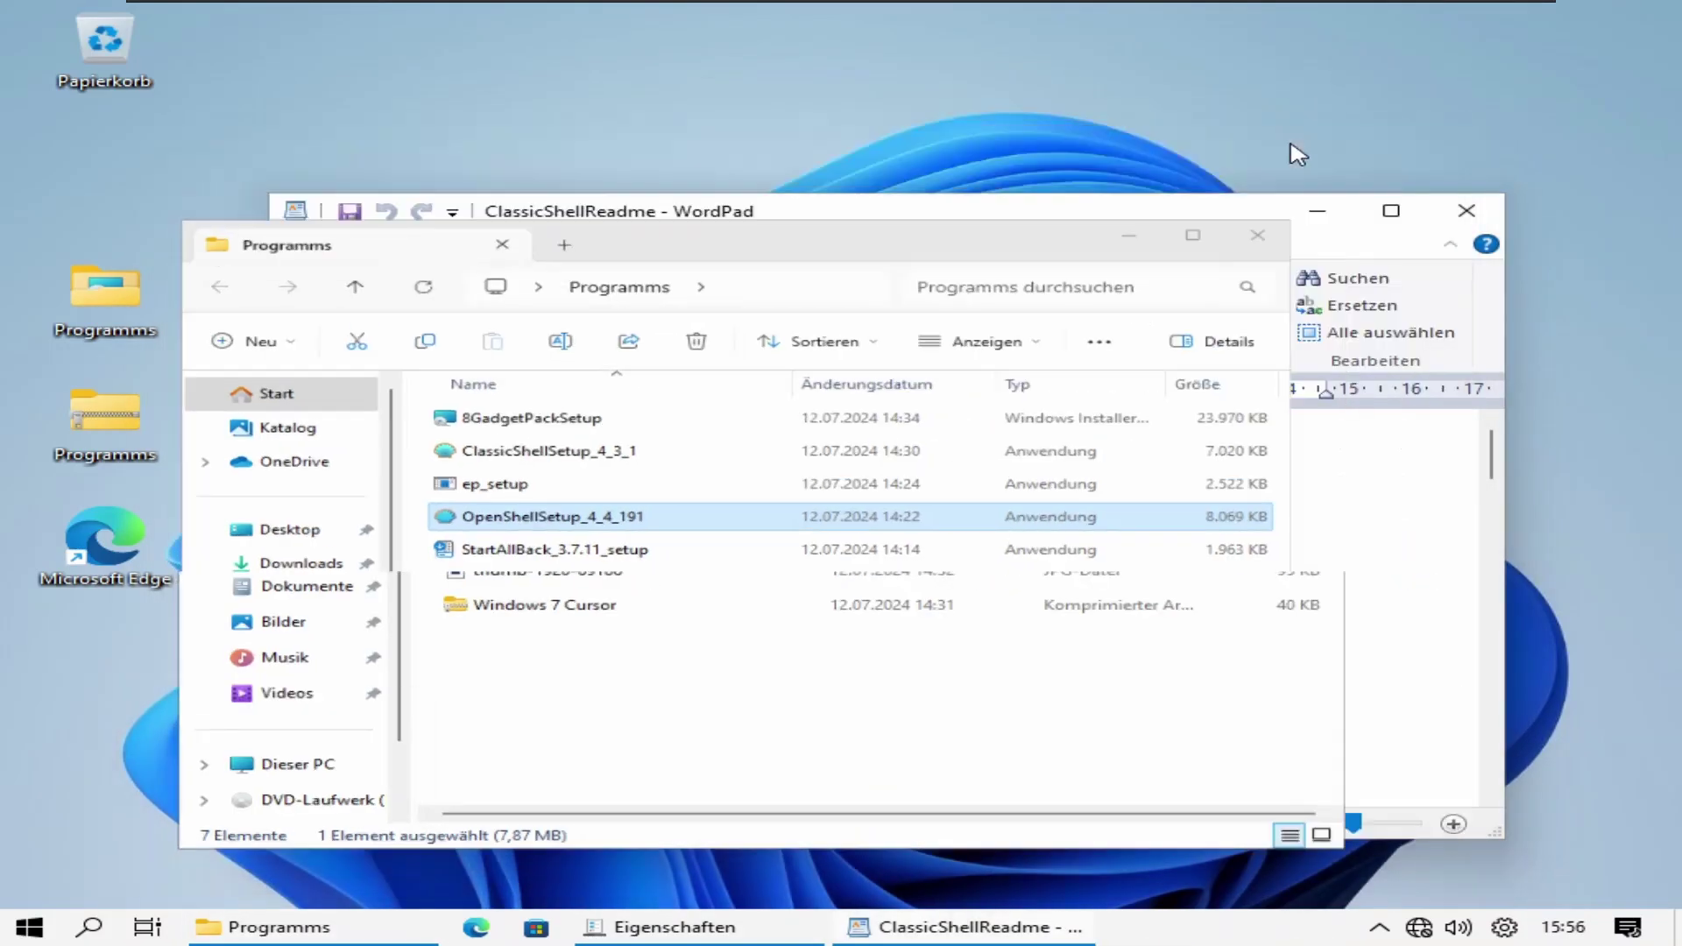
left_click(1305, 219)
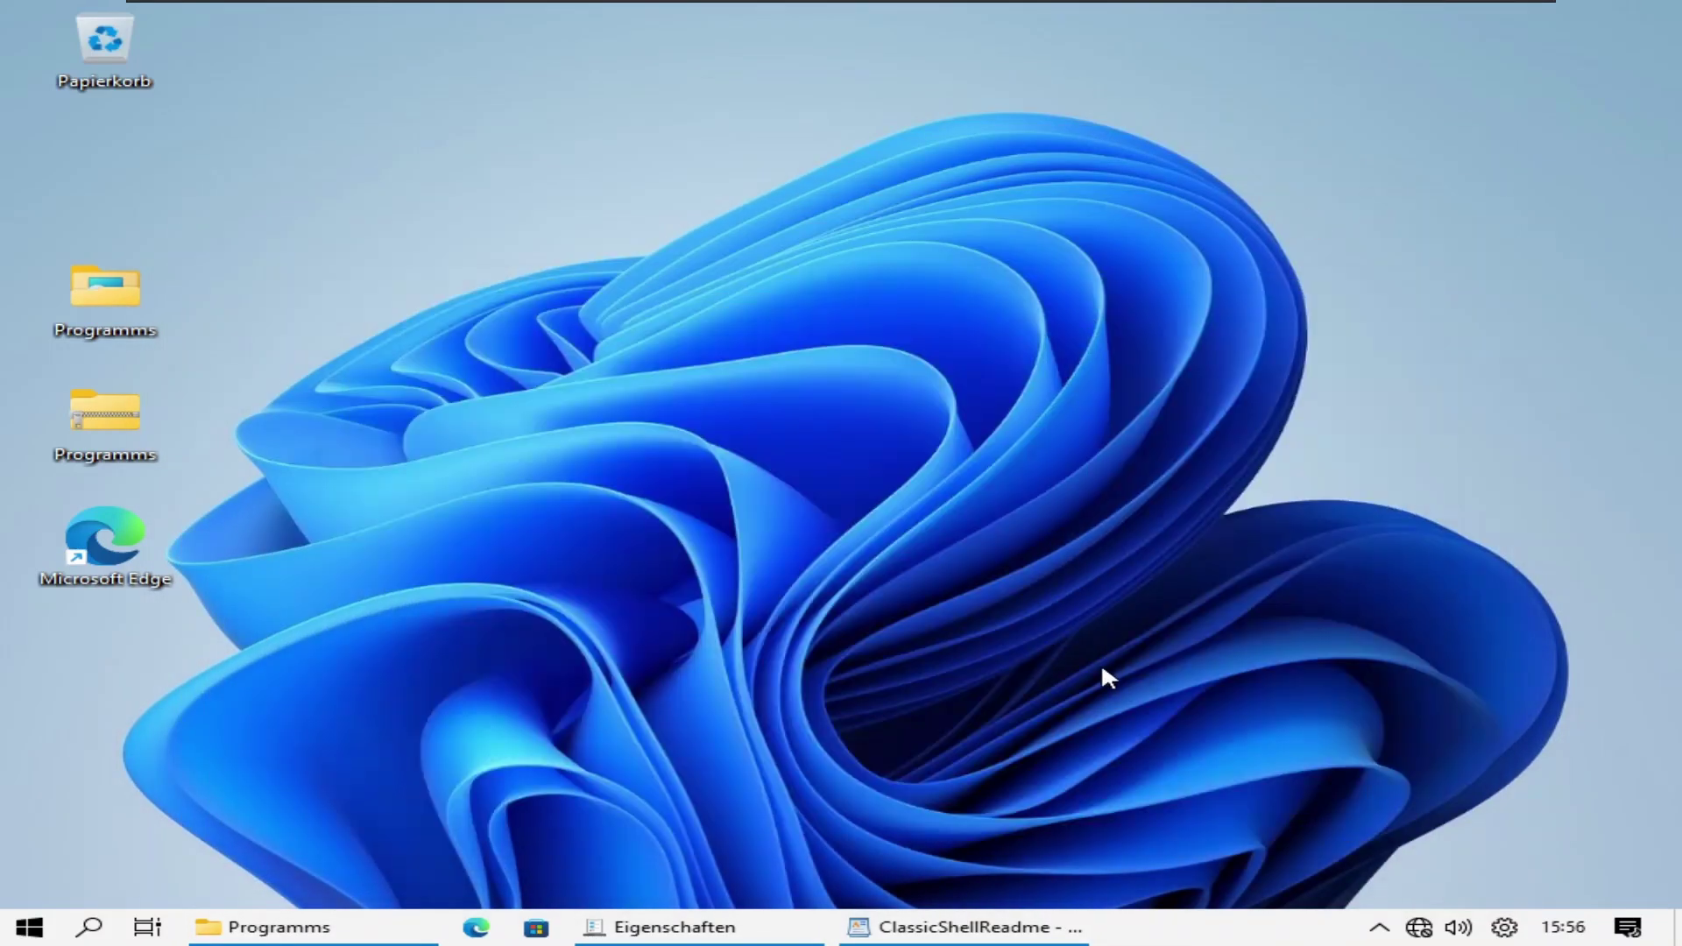
Step: Look through the Open-Shell Menu settings for basic options, skin, taskbar and menu customization, and close the window
left_click(29, 929)
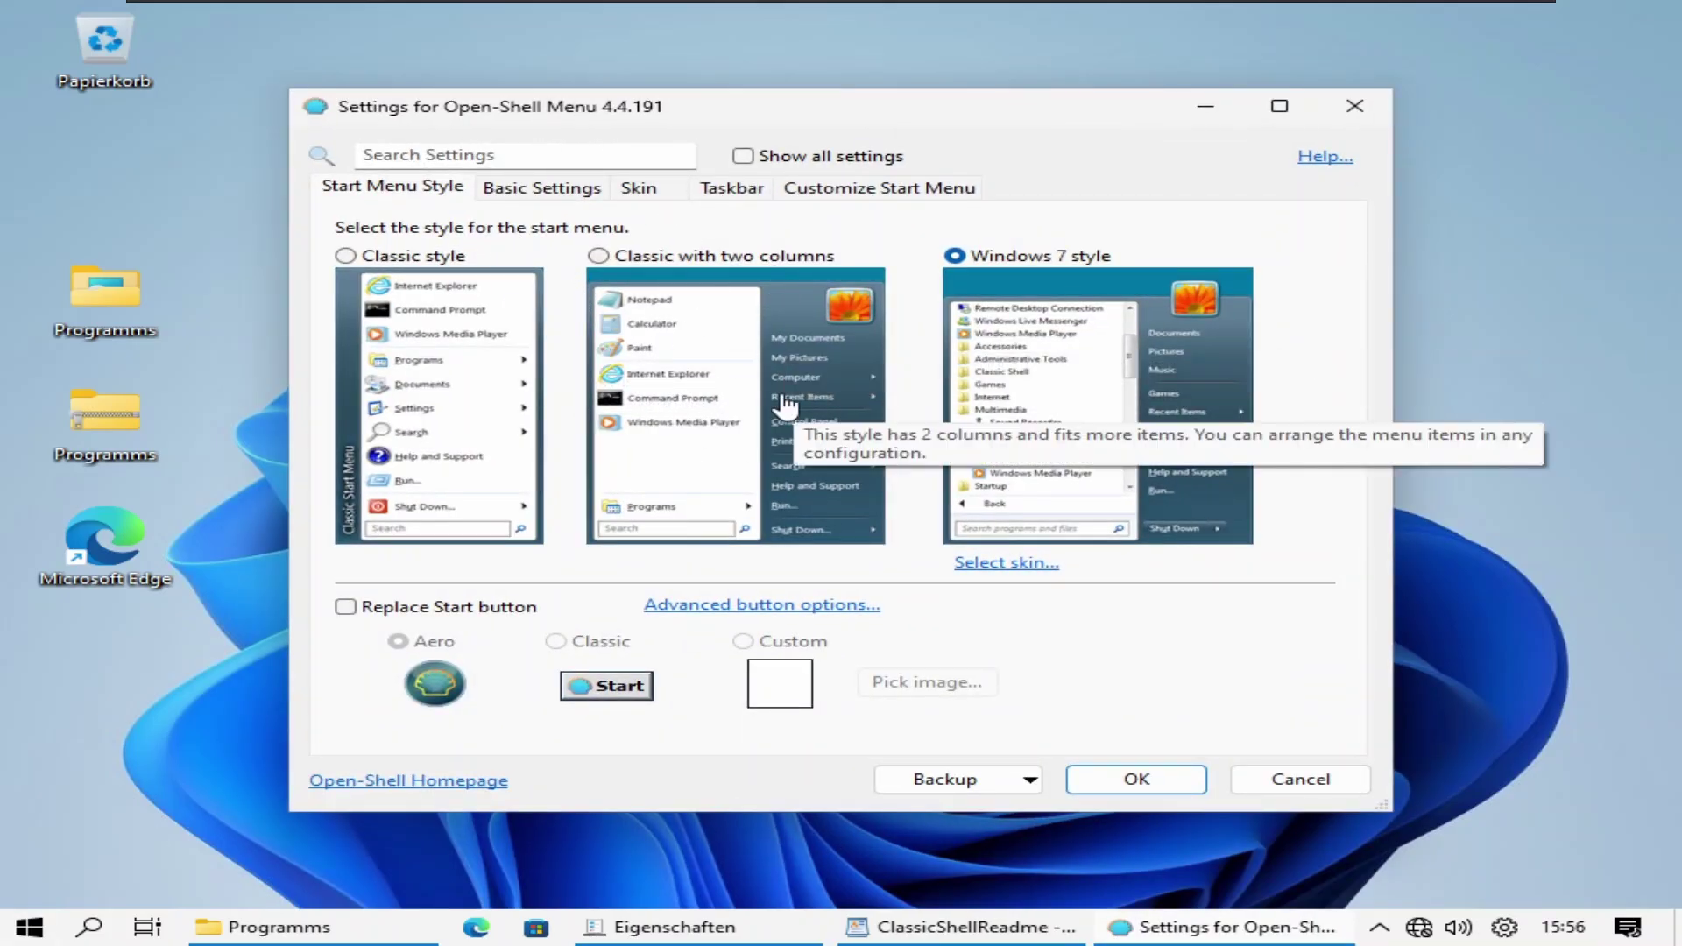
left_click(29, 927)
left_click(541, 187)
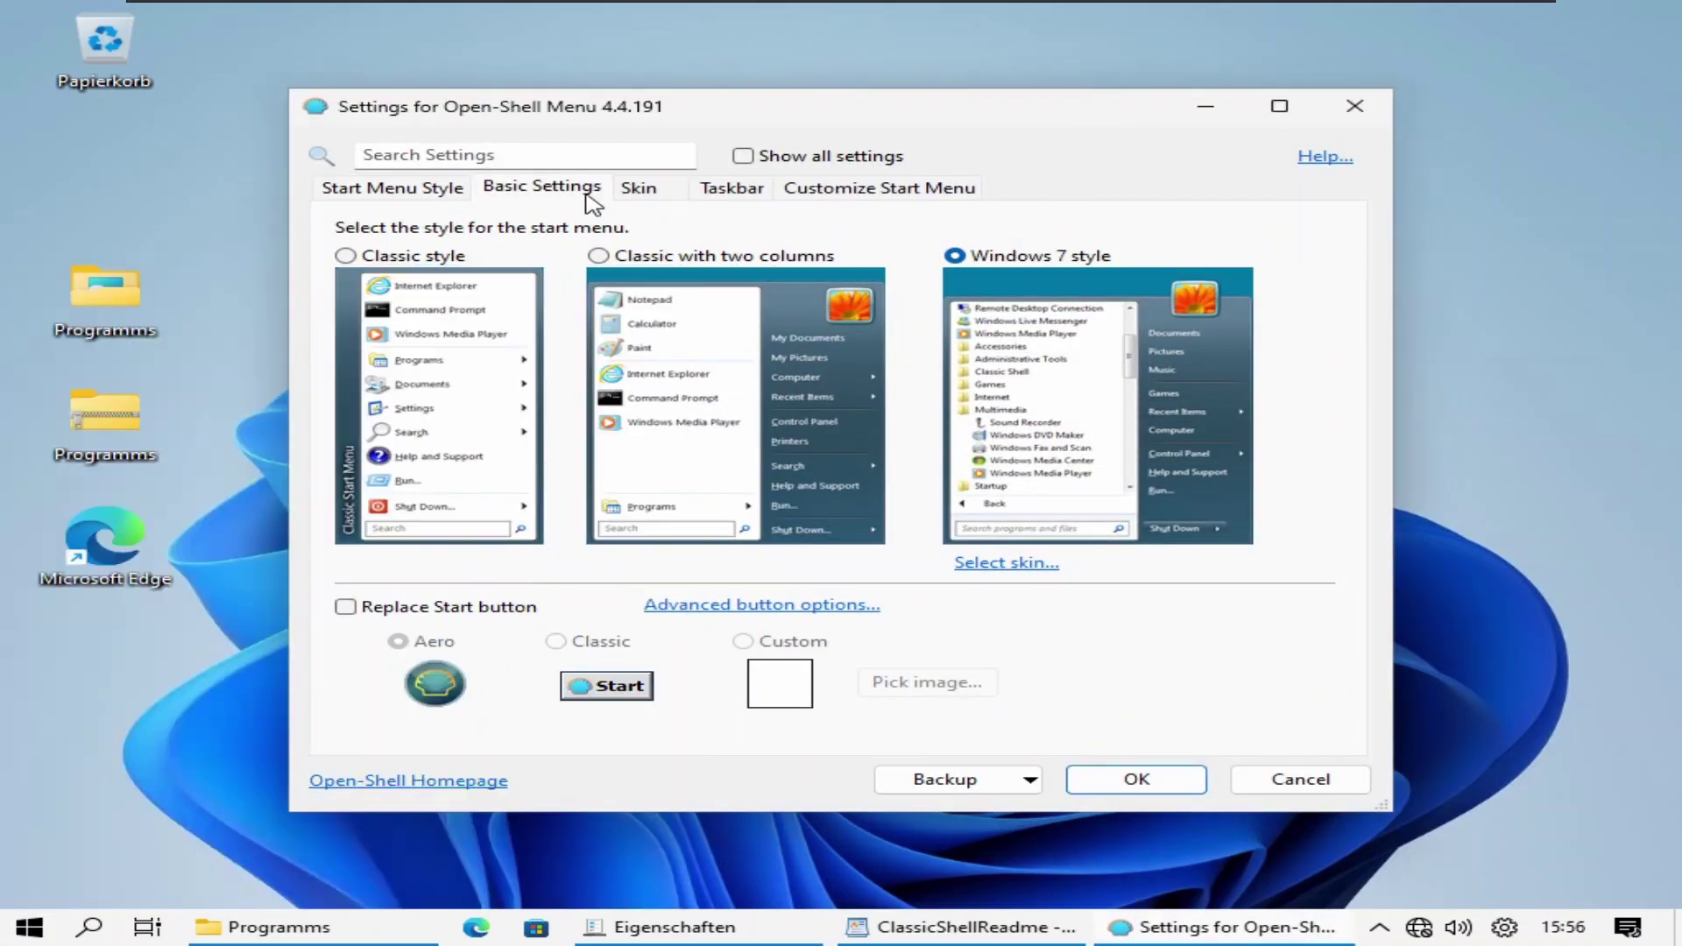
left_click_drag(1331, 355, 1352, 481)
left_click(639, 187)
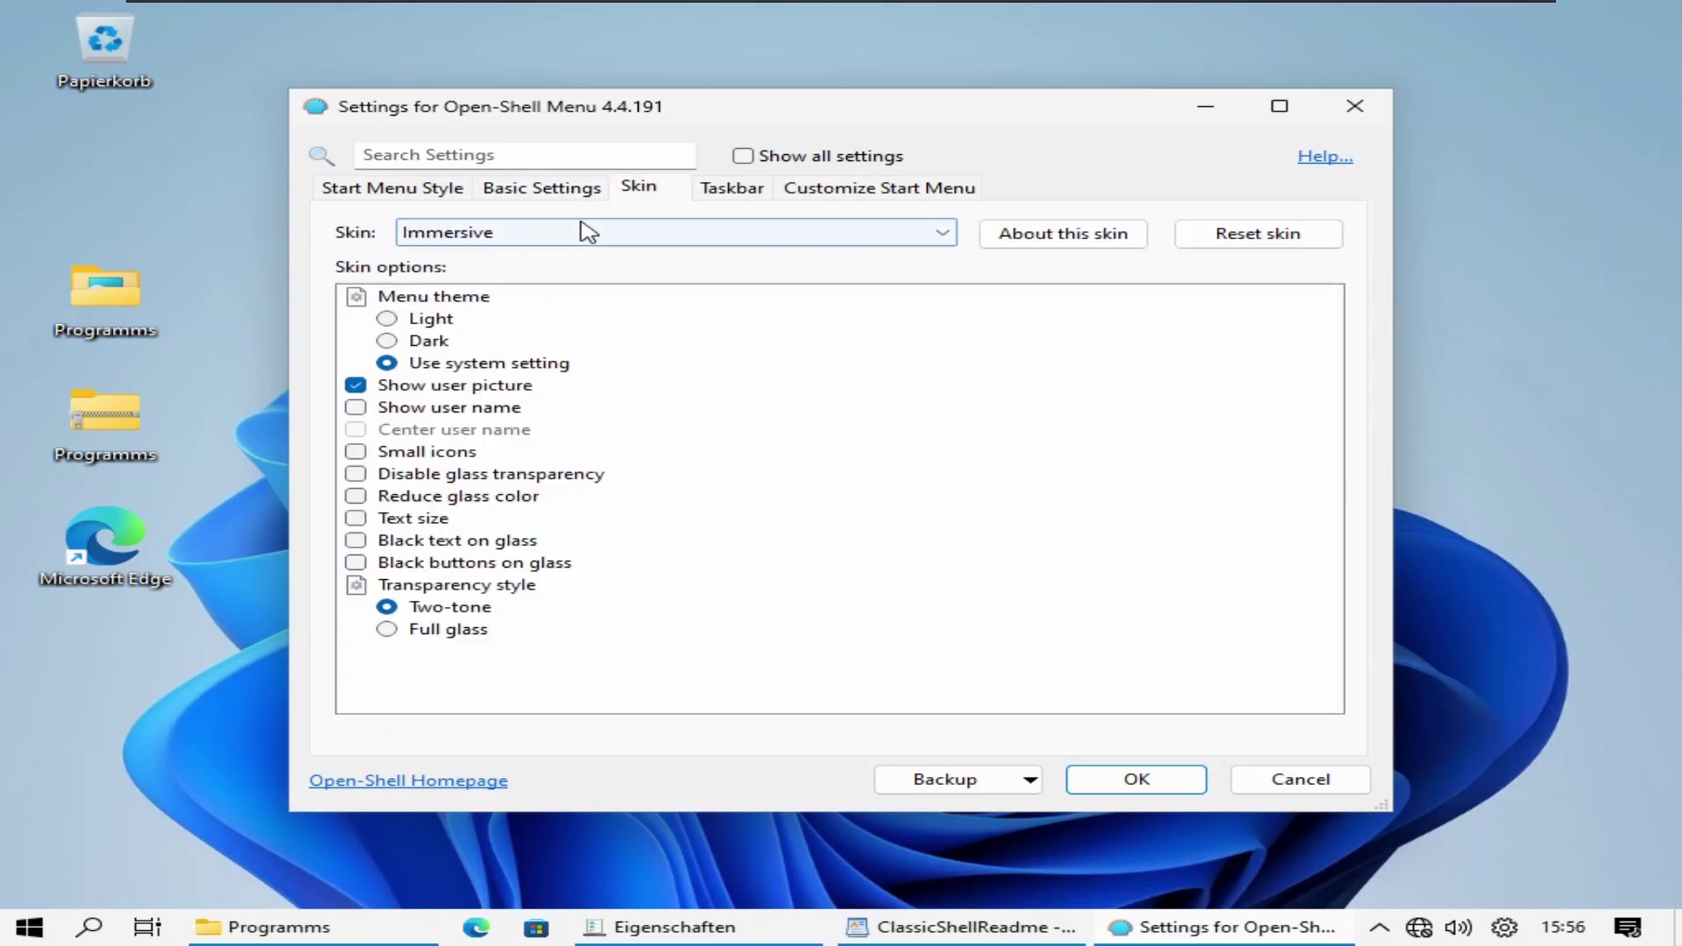
left_click(561, 232)
left_click(525, 334)
left_click(731, 187)
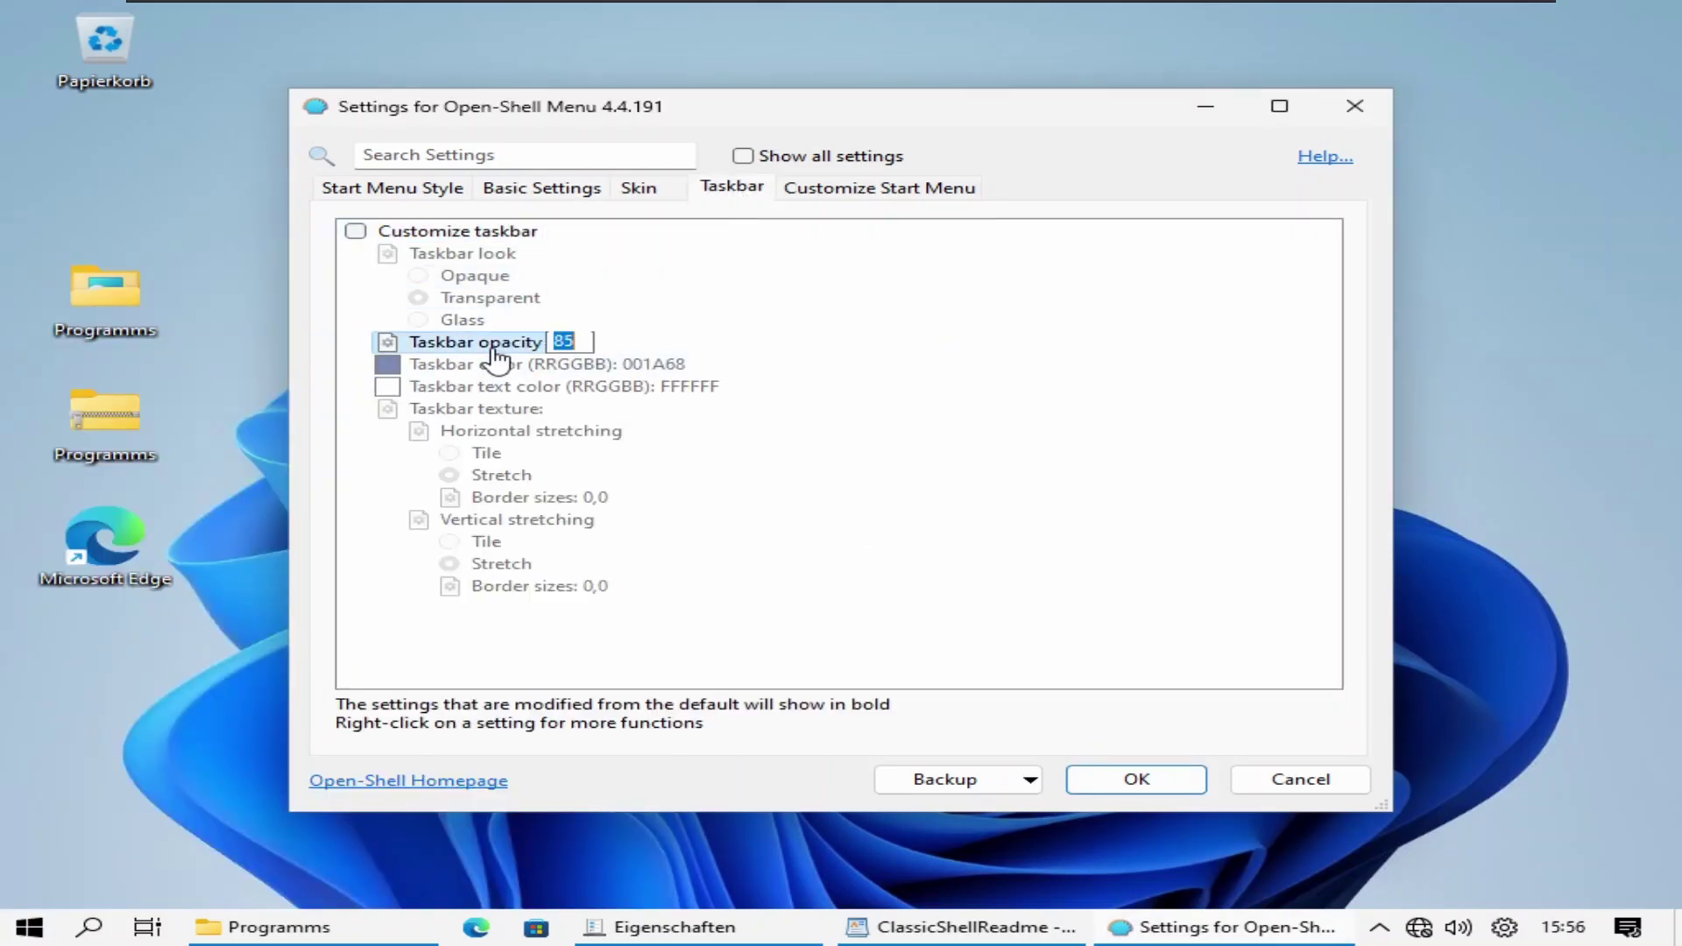
left_click(879, 188)
left_click(1356, 110)
key("Return")
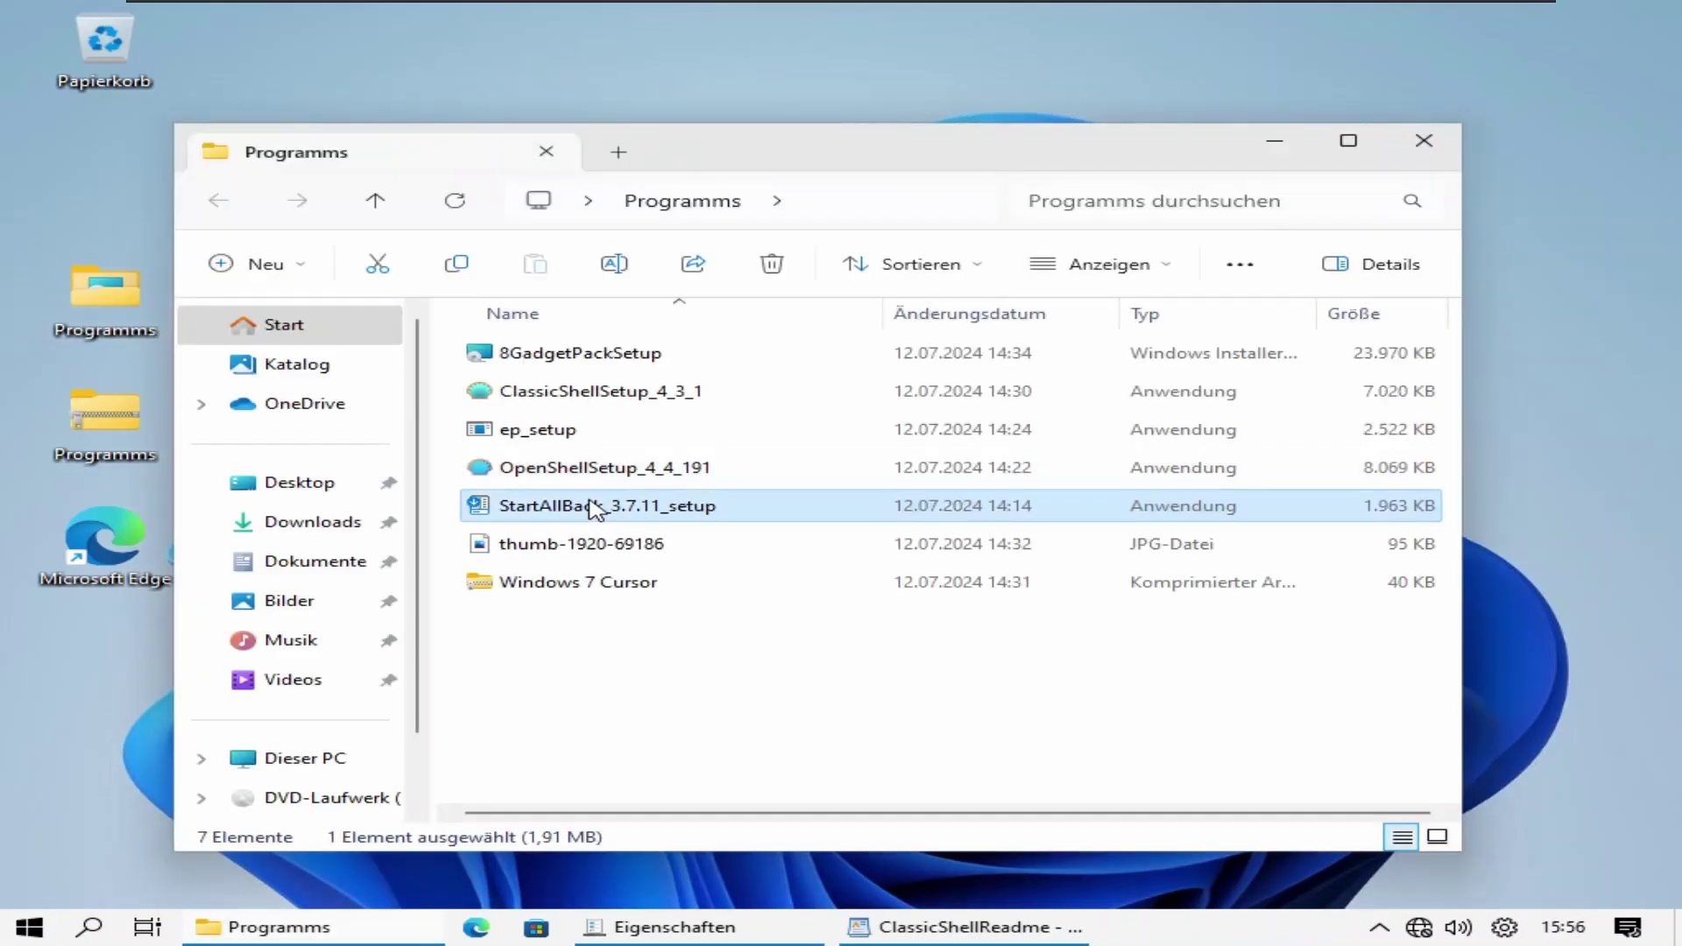
Step: Install StartAllBack by running StartAllBack_3.7.11_setup from the Programms folder and allowing it to make changes
double_click(604, 508)
left_click(853, 526)
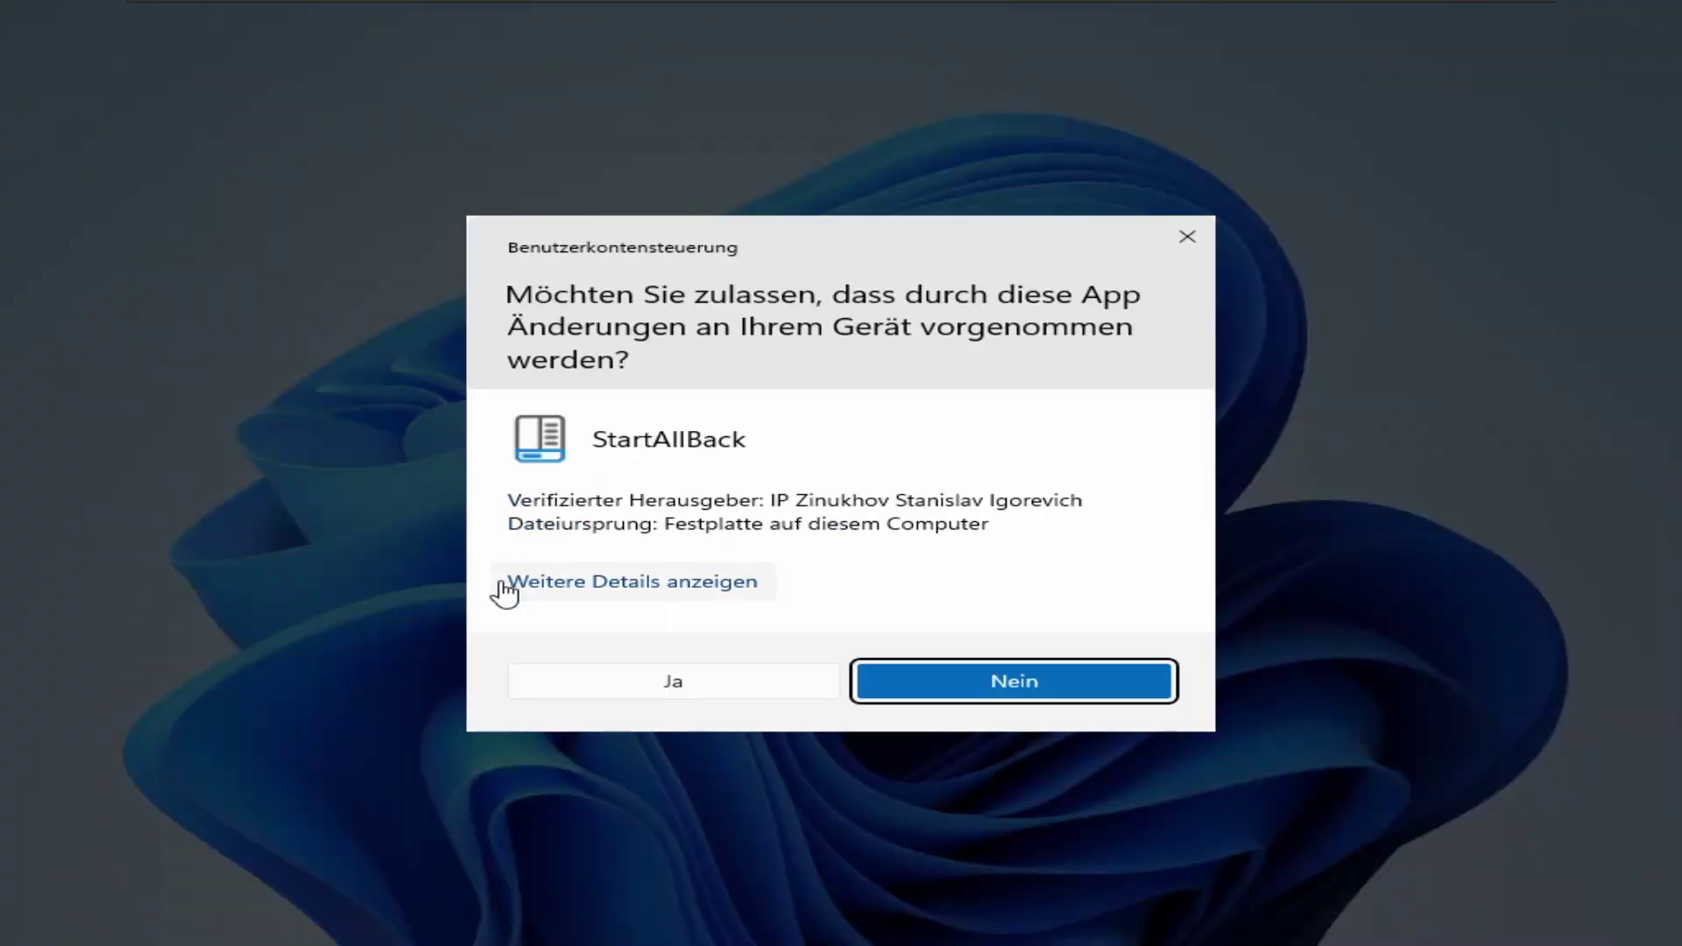
left_click(675, 679)
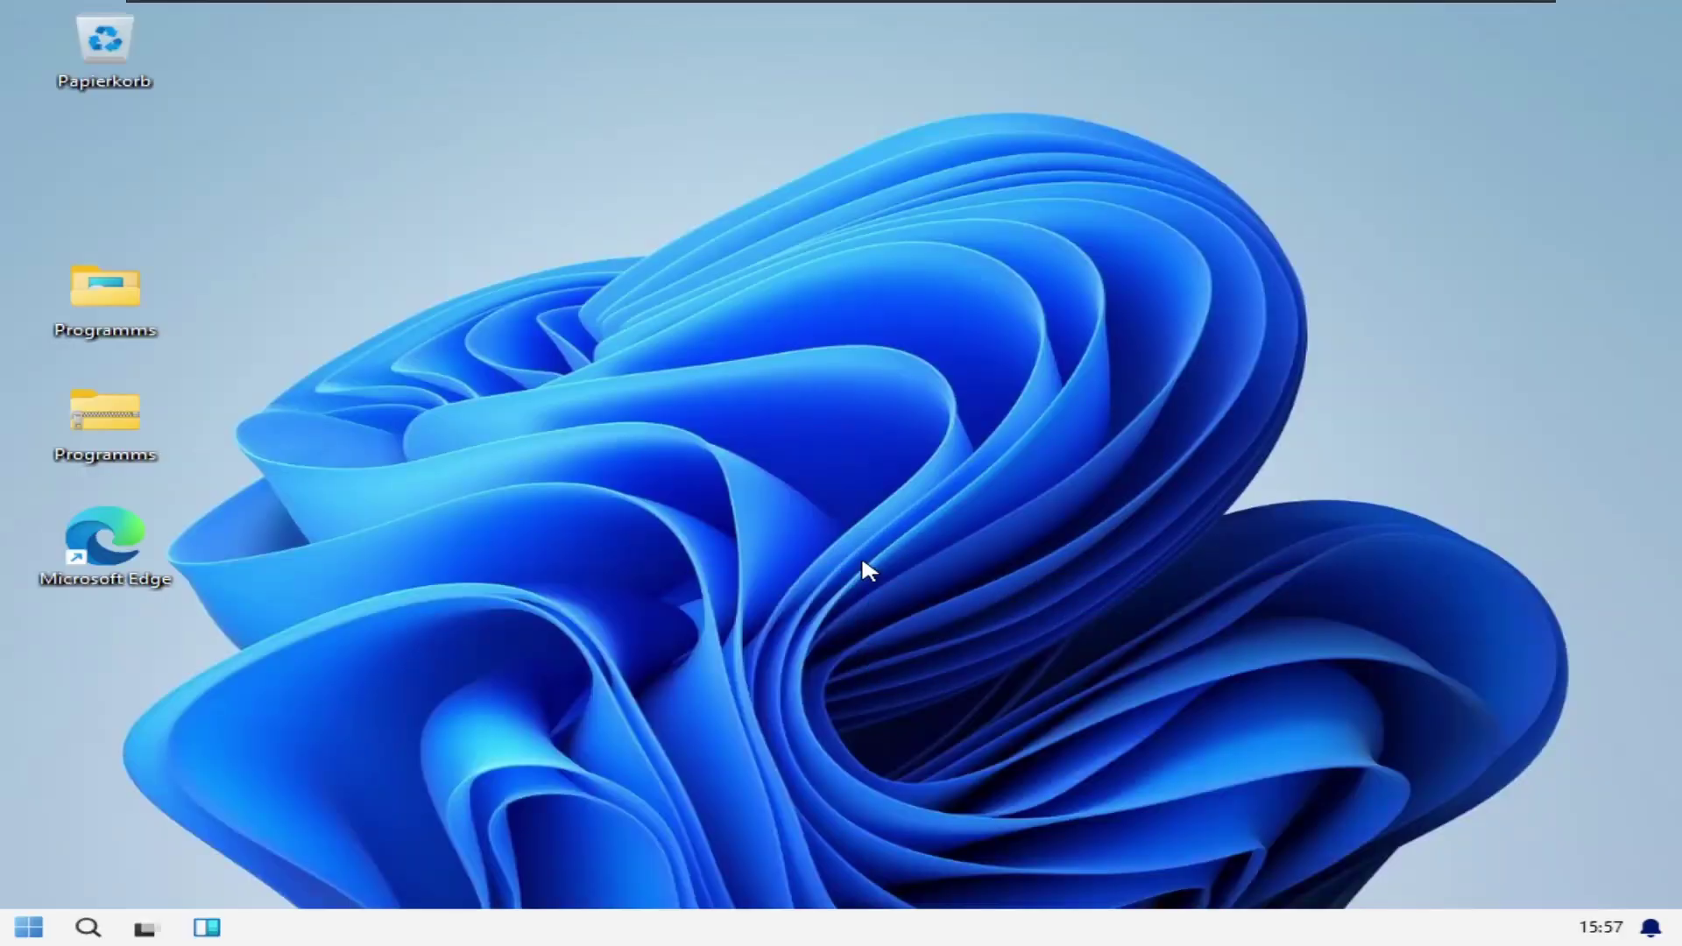
left_click(28, 927)
left_click(28, 930)
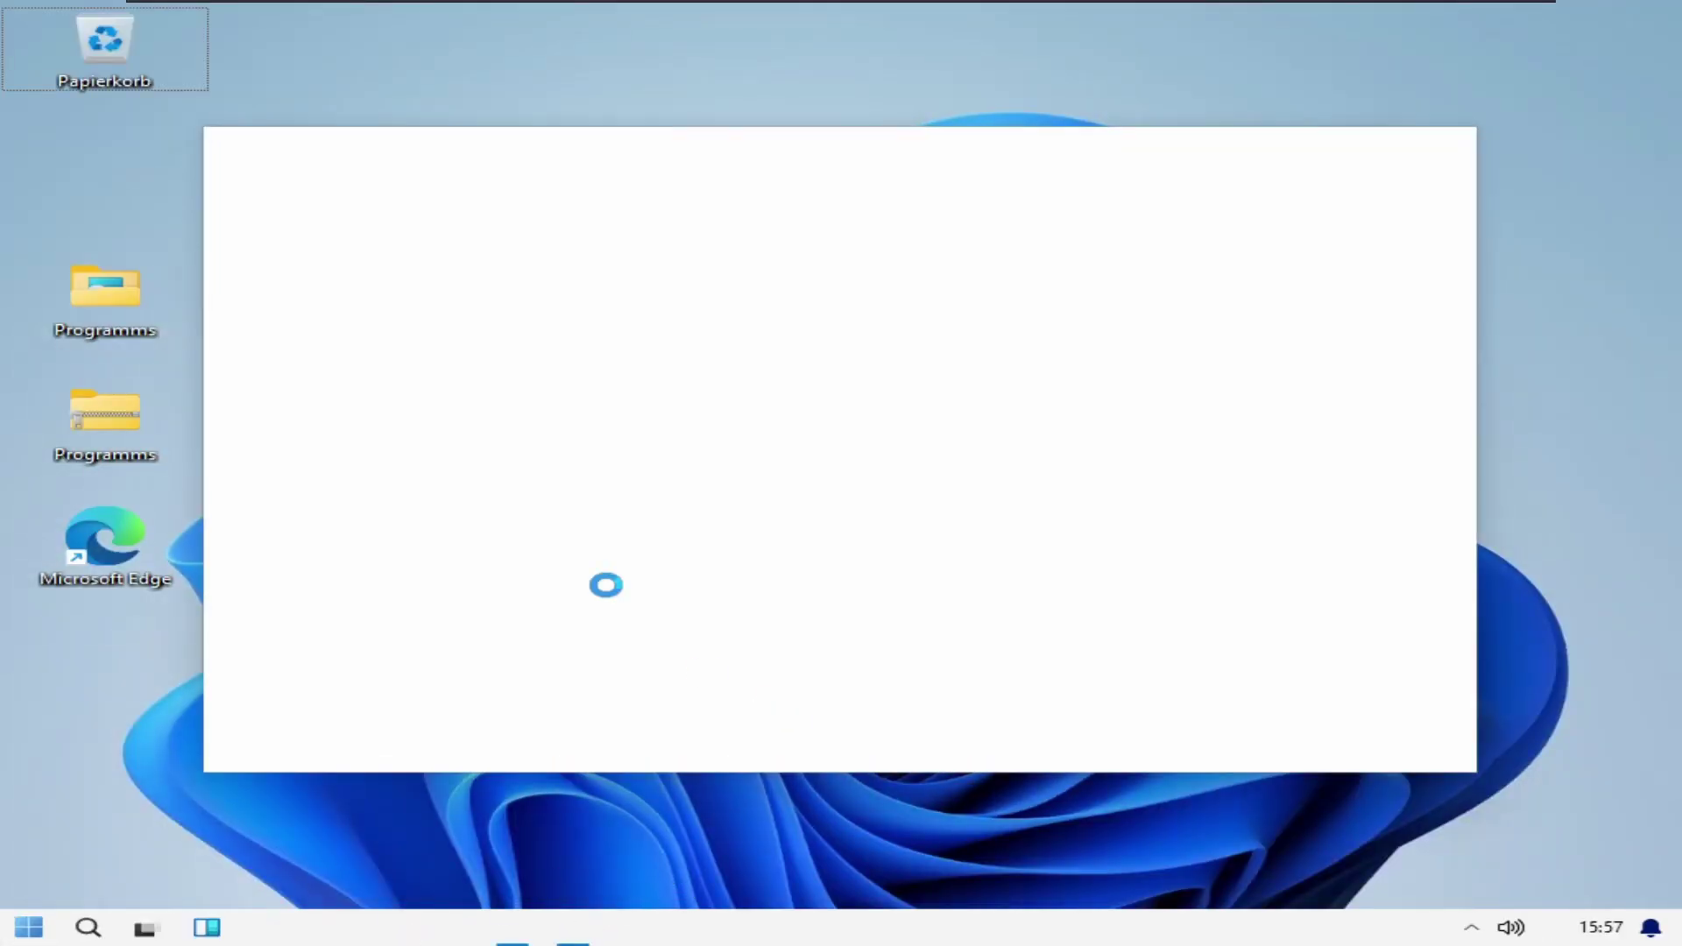
Step: Choose the Remastered 7 theme in the StartAllBack settings and check the Start menu
left_click(613, 595)
left_click(1074, 552)
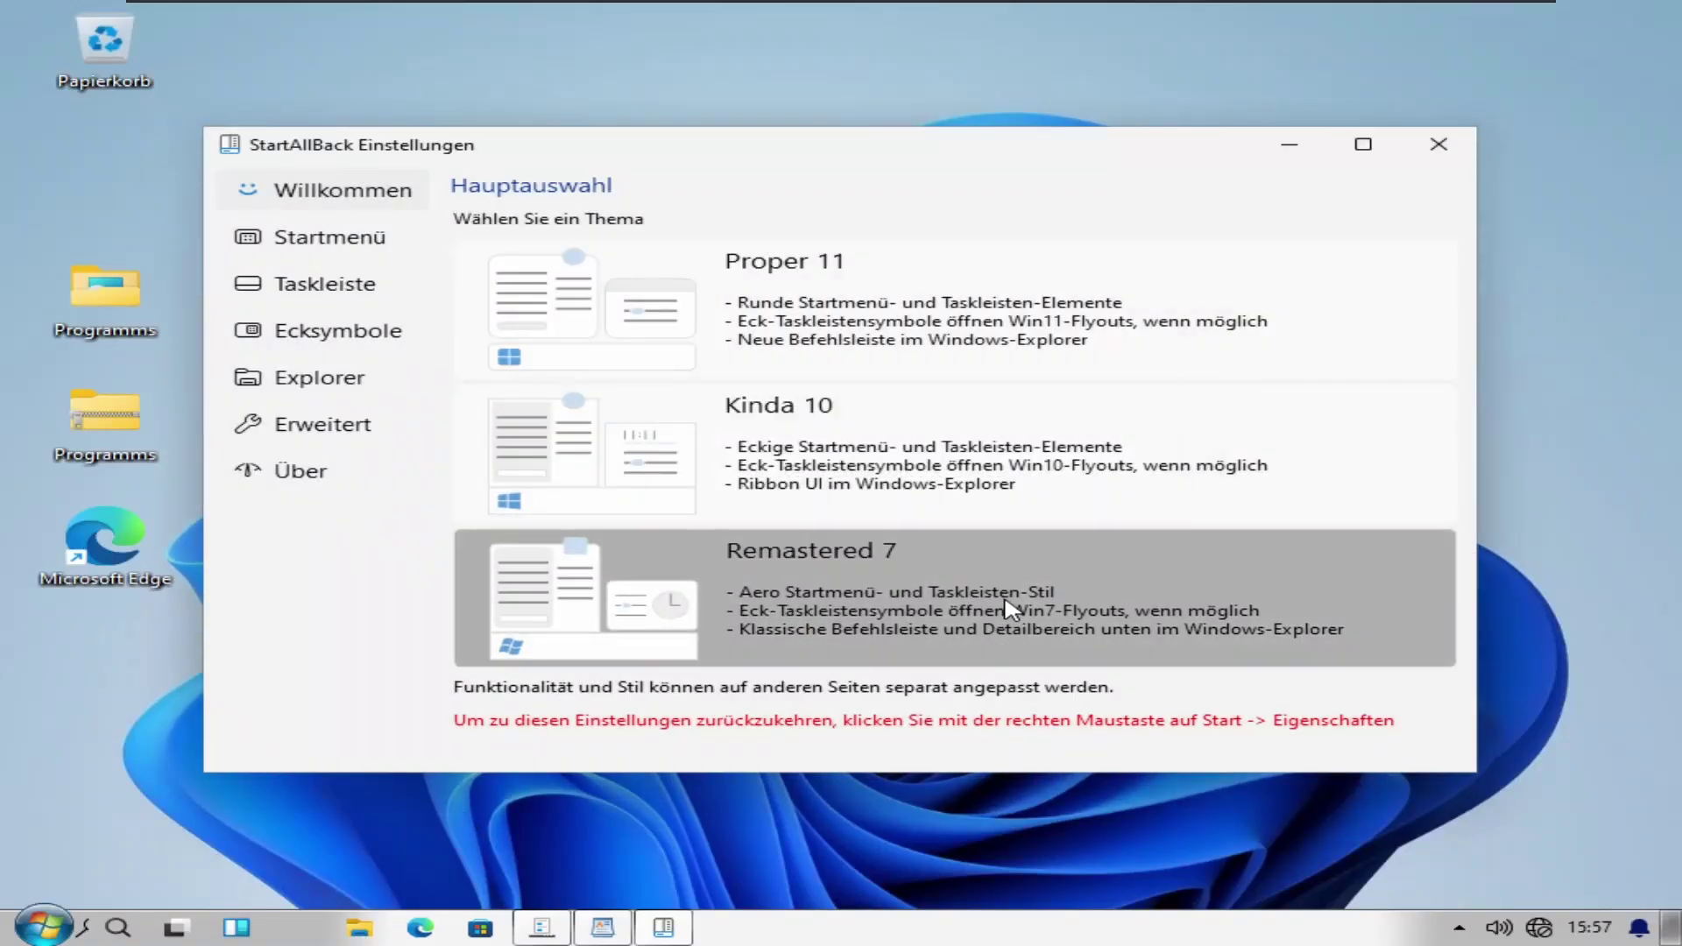
left_click(1012, 611)
left_click(1055, 555)
left_click(54, 925)
left_click(56, 926)
Step: Set the Start menu's visual style to Windows 7, override its sort order, and turn off the modern apps folder and highlighting of new programs
left_click(333, 237)
left_click(692, 289)
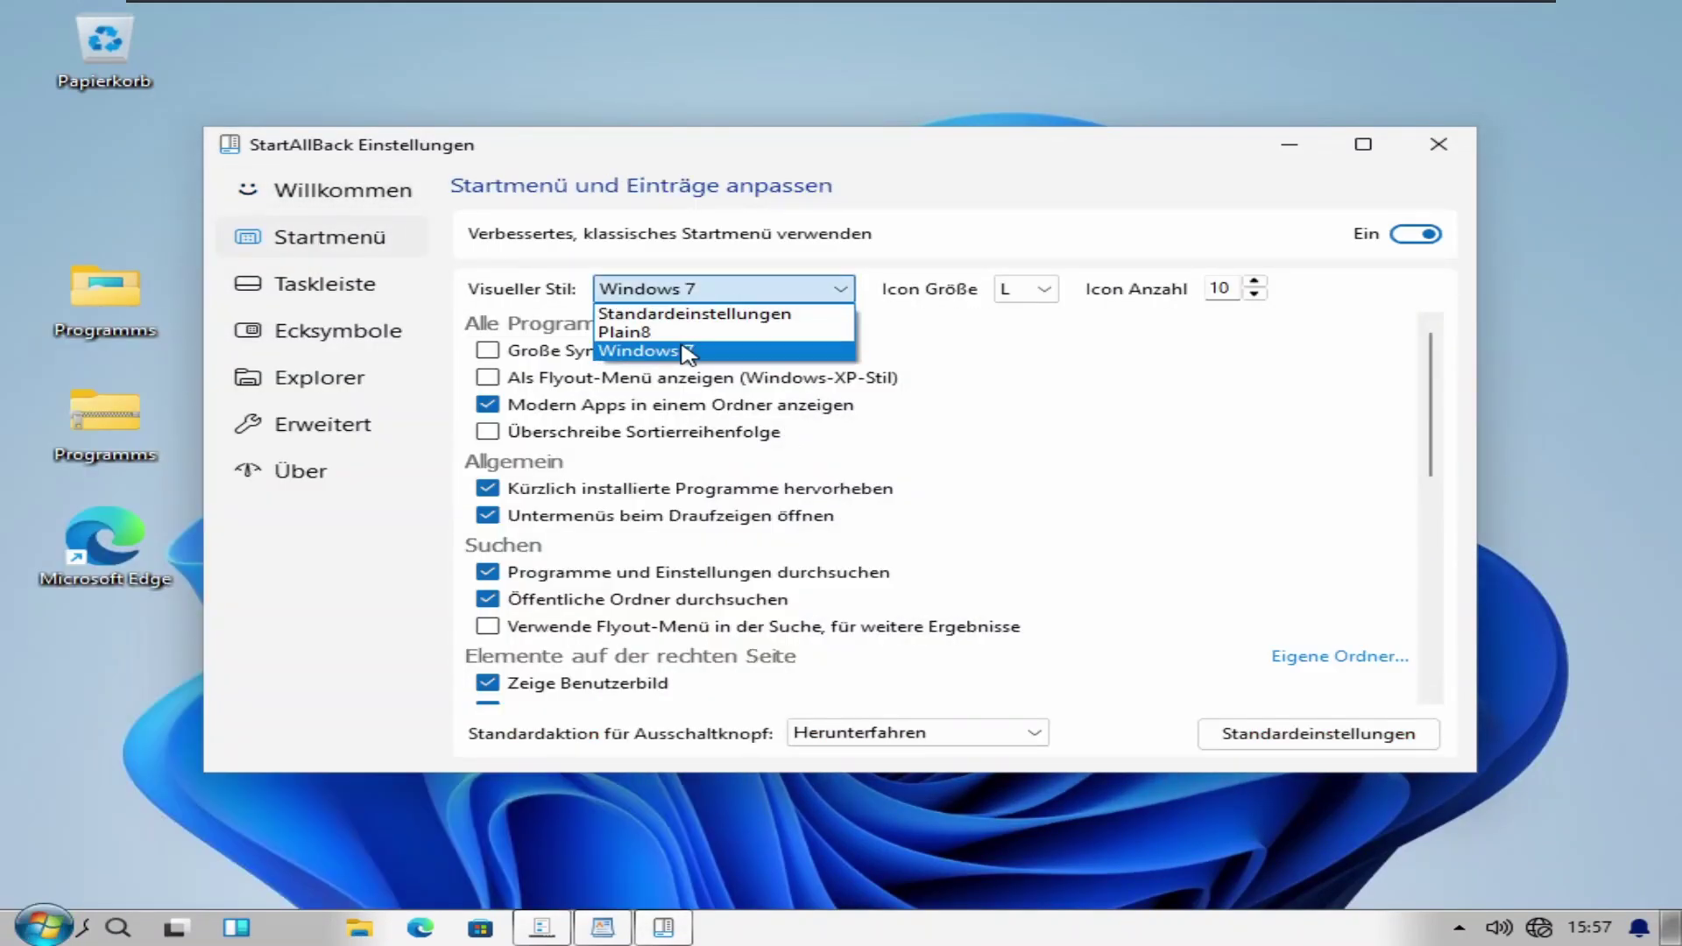
left_click(683, 351)
left_click(683, 405)
left_click(692, 432)
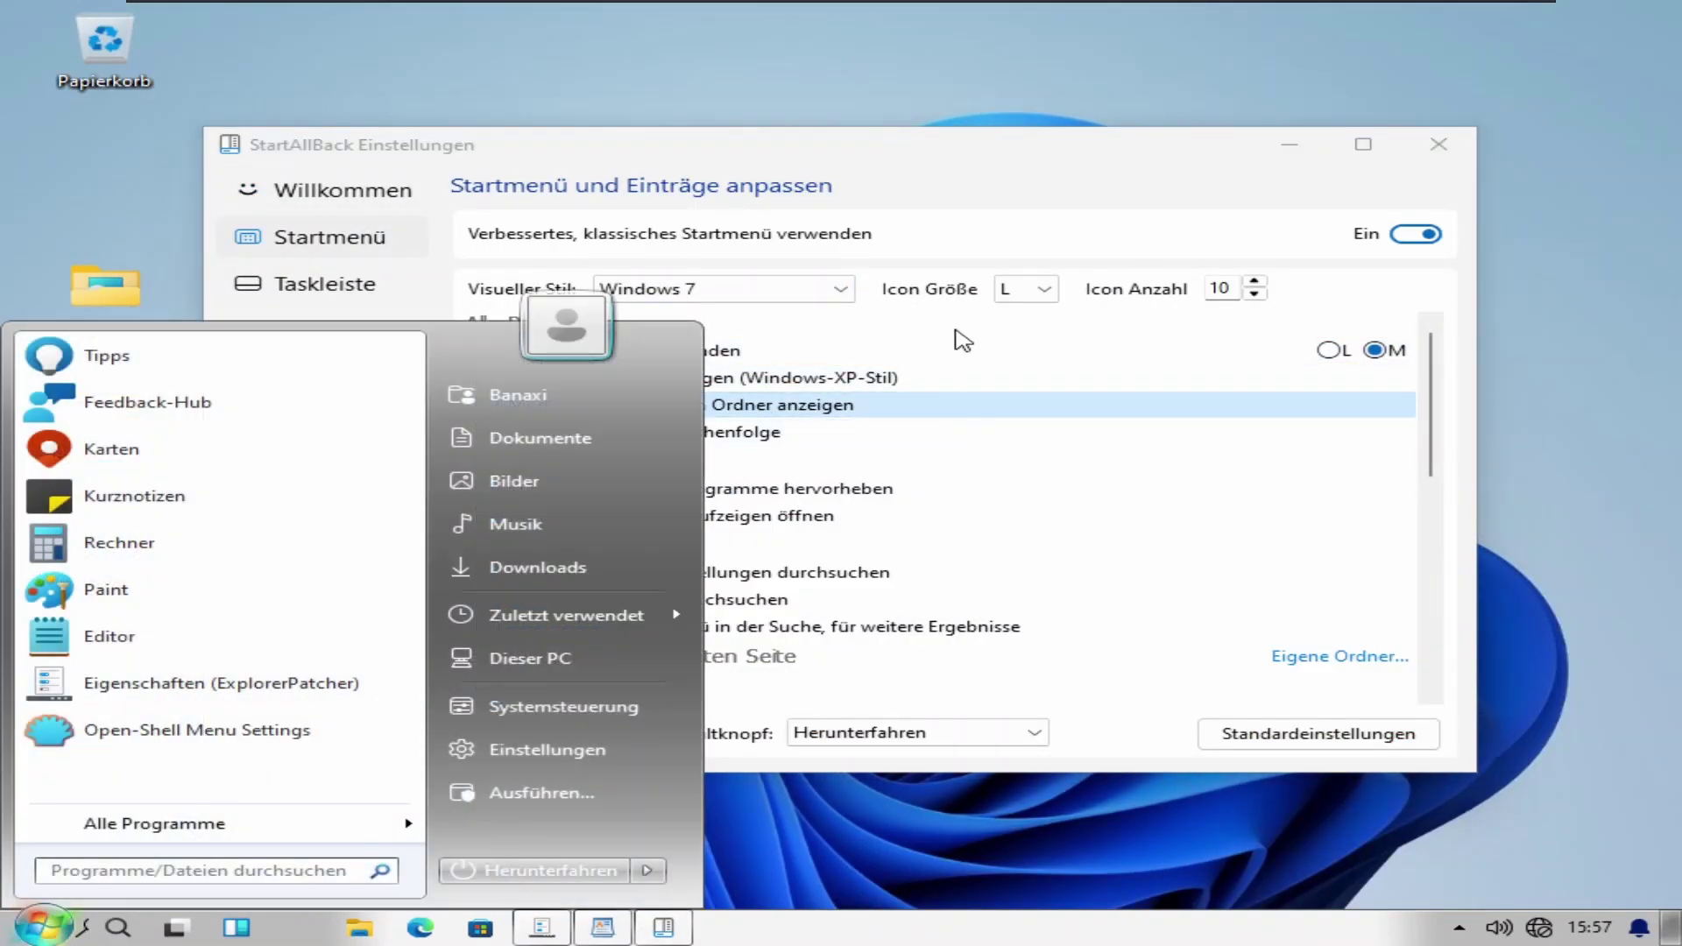
left_click(724, 495)
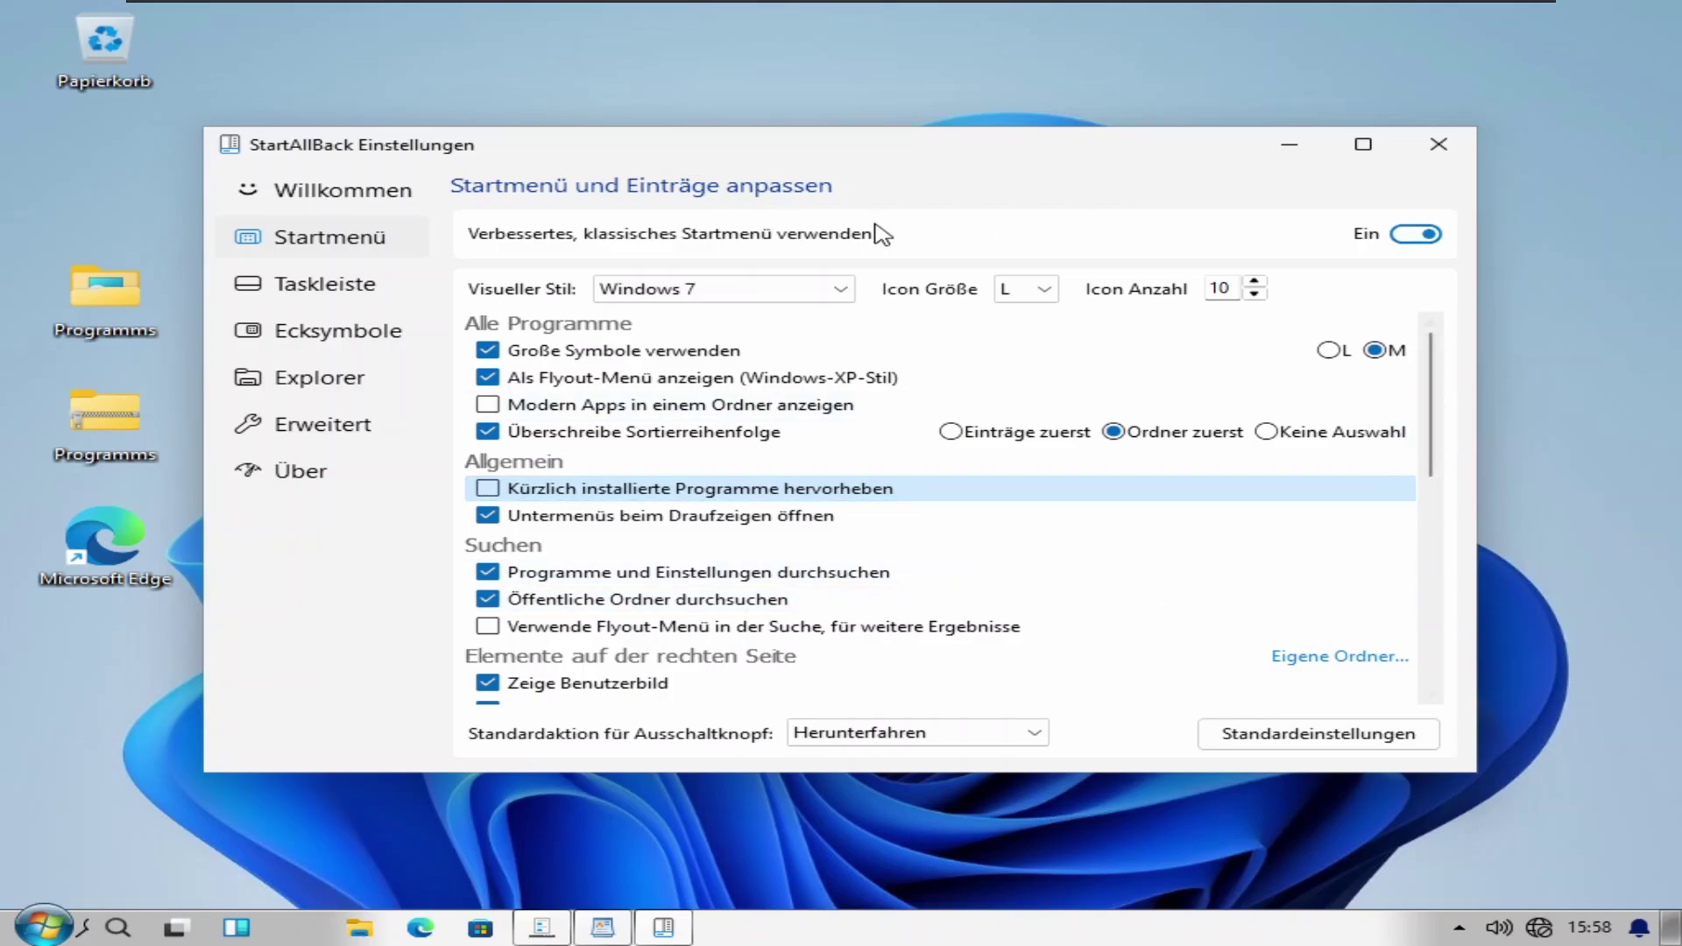
Step: Set the taskbar's visual style to Windows 7 and try its centered icons, segmentation and dynamic transparency options
left_click(328, 283)
left_click(729, 298)
left_click(732, 353)
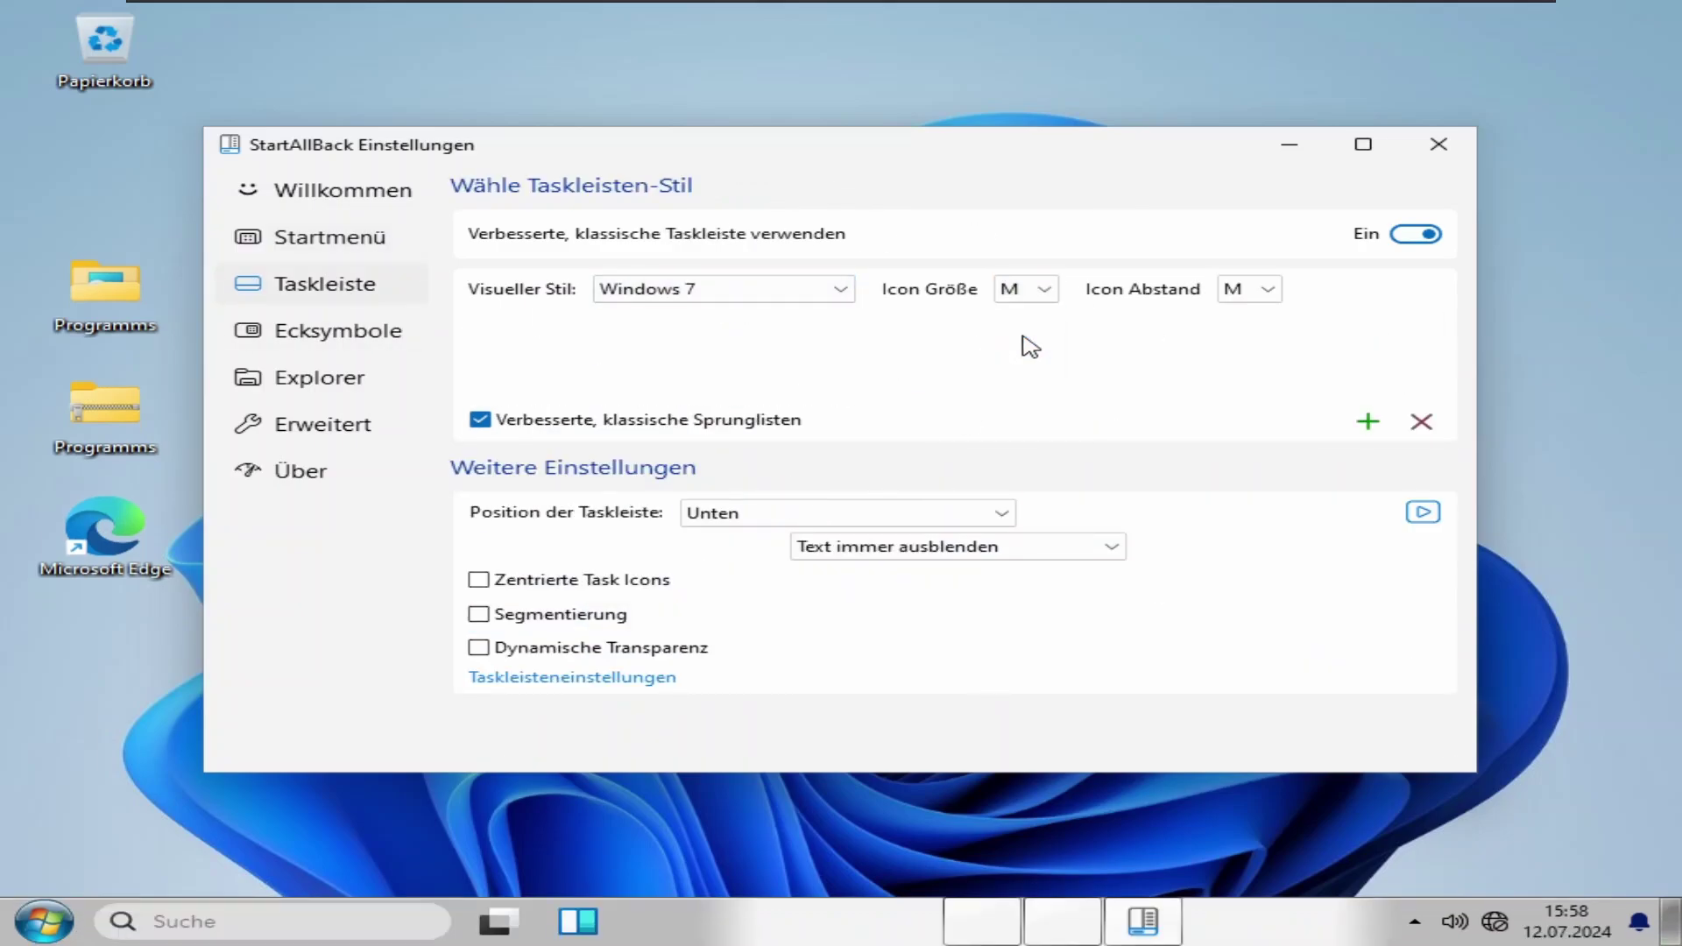
left_click(573, 581)
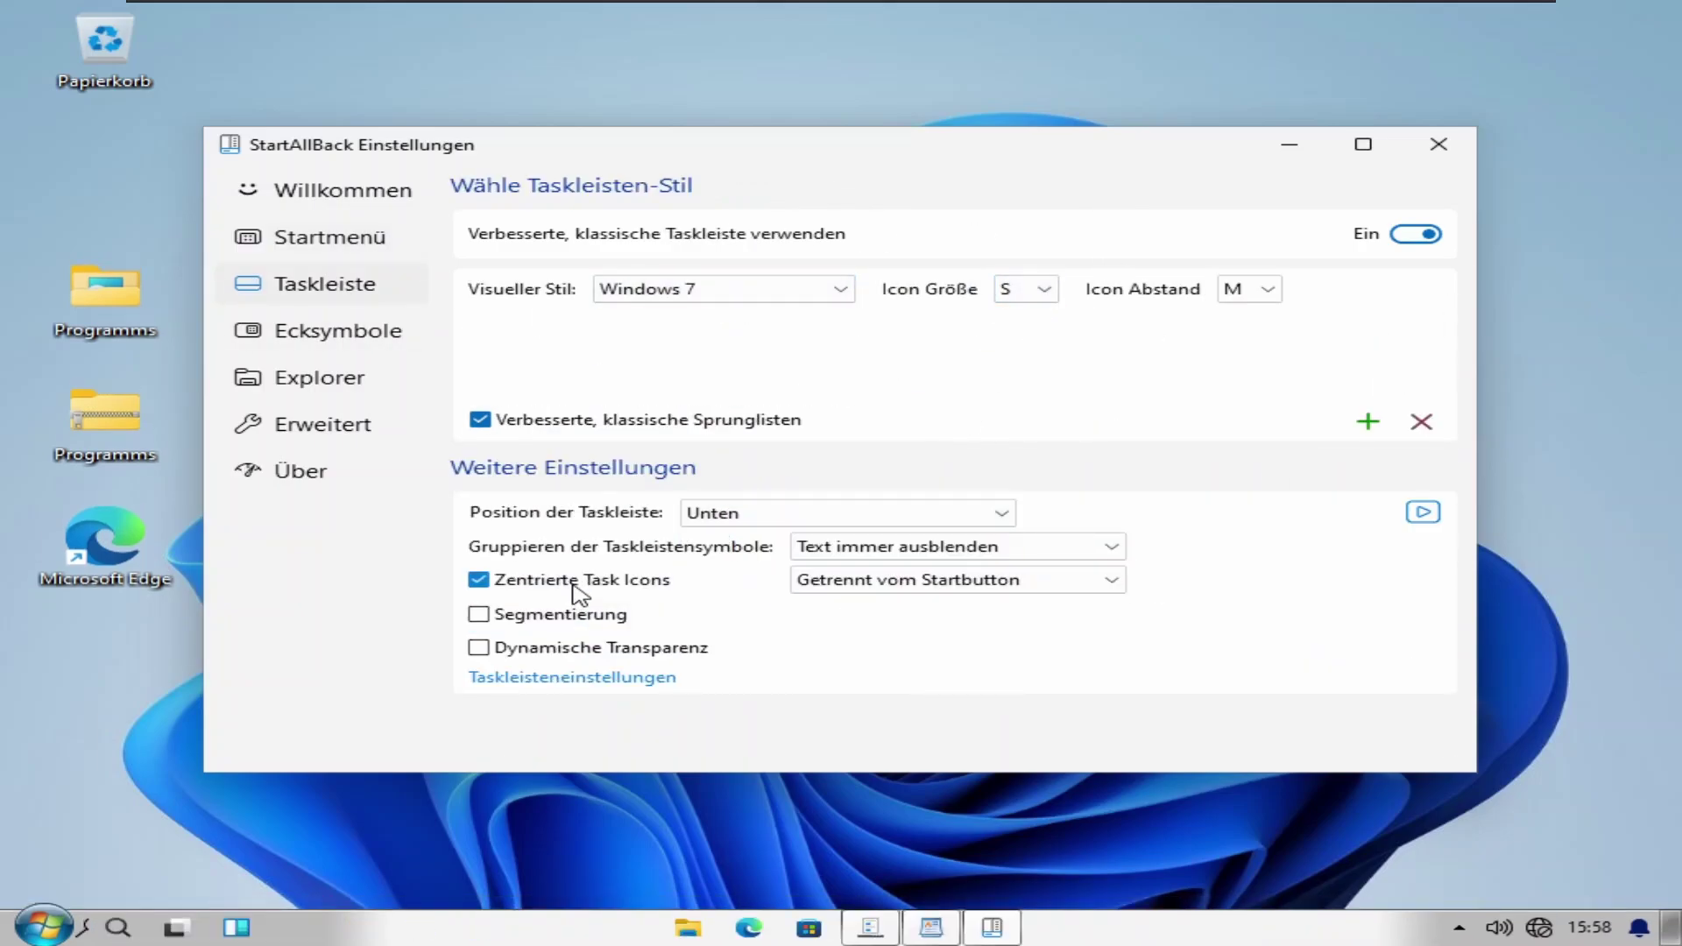
left_click(576, 584)
left_click(578, 615)
left_click(556, 616)
left_click(526, 648)
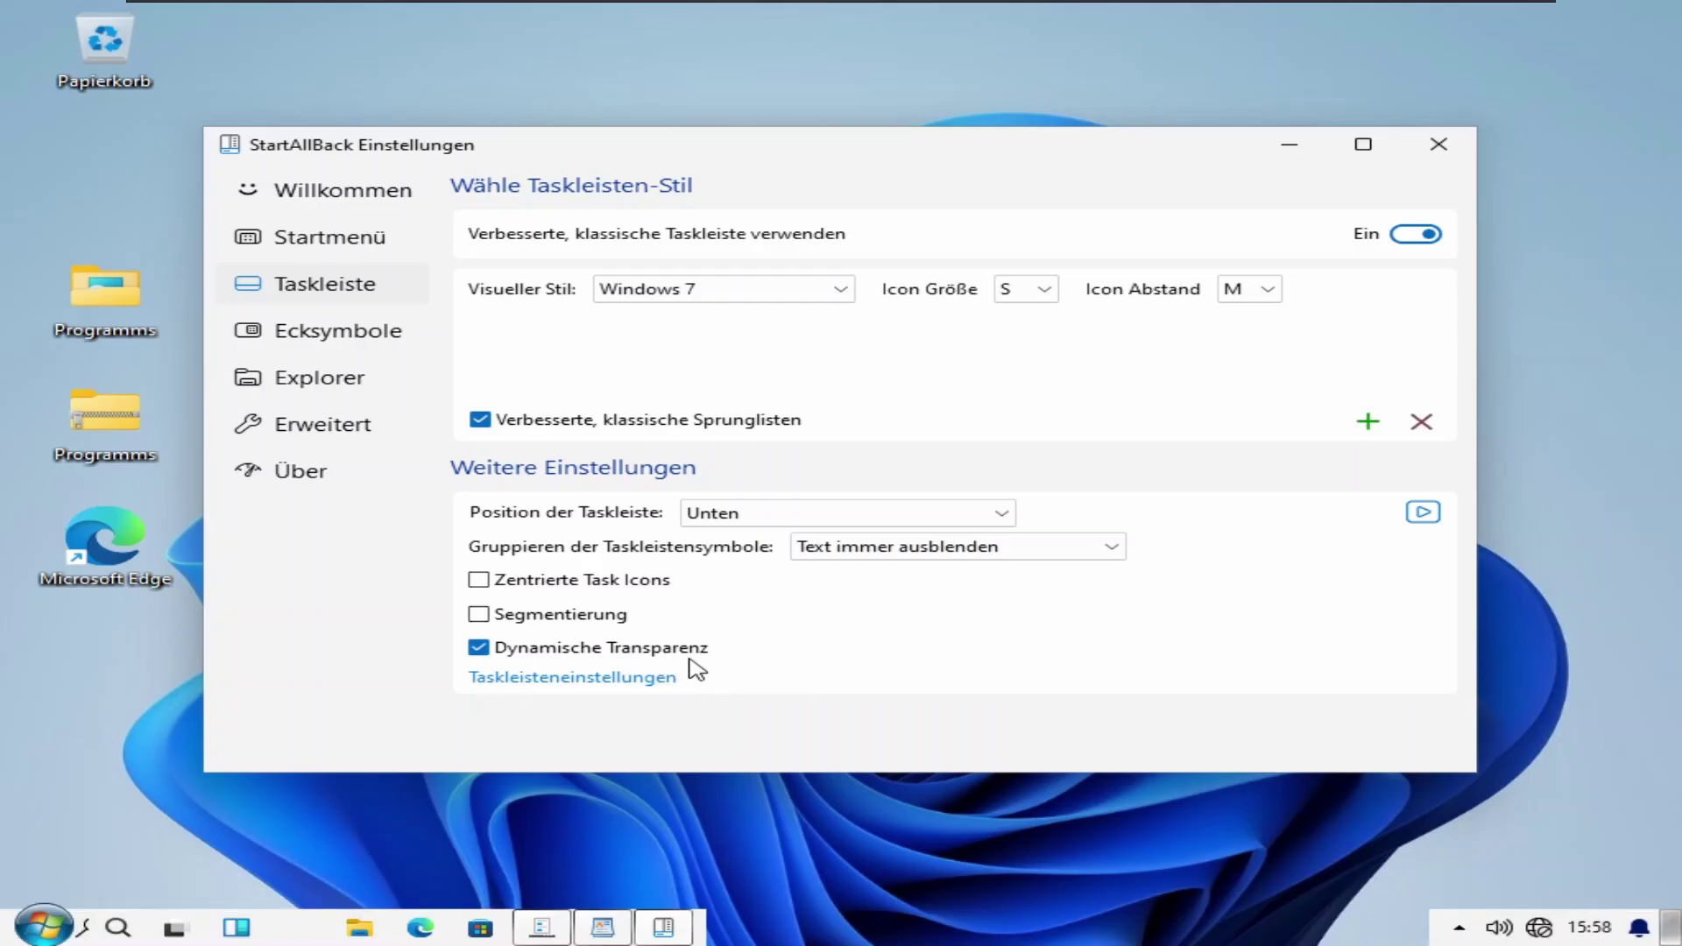
left_click(478, 648)
Step: Set the Explorer style to Win7 Befehlsleiste, turn off Mica-Effekt oben, Klassisches Suchfeld, Neue Icons and Klassische Kontextmenüs, and check an Explorer window
left_click(337, 330)
left_click(320, 376)
left_click(1285, 301)
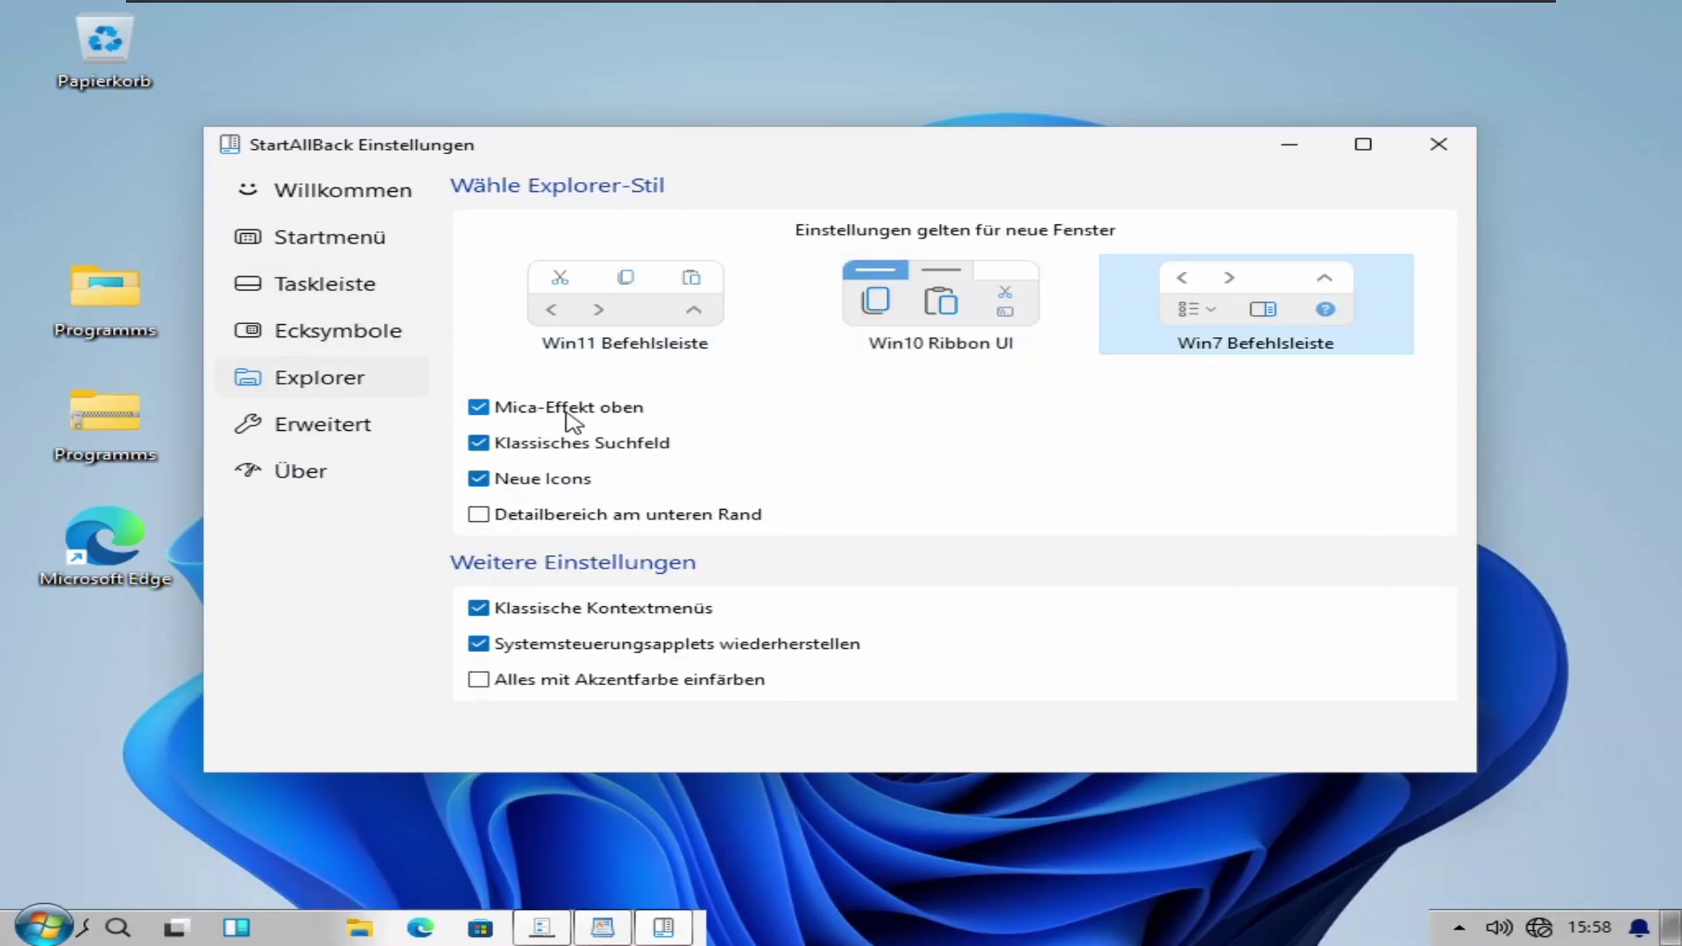
left_click(360, 929)
left_click(1660, 17)
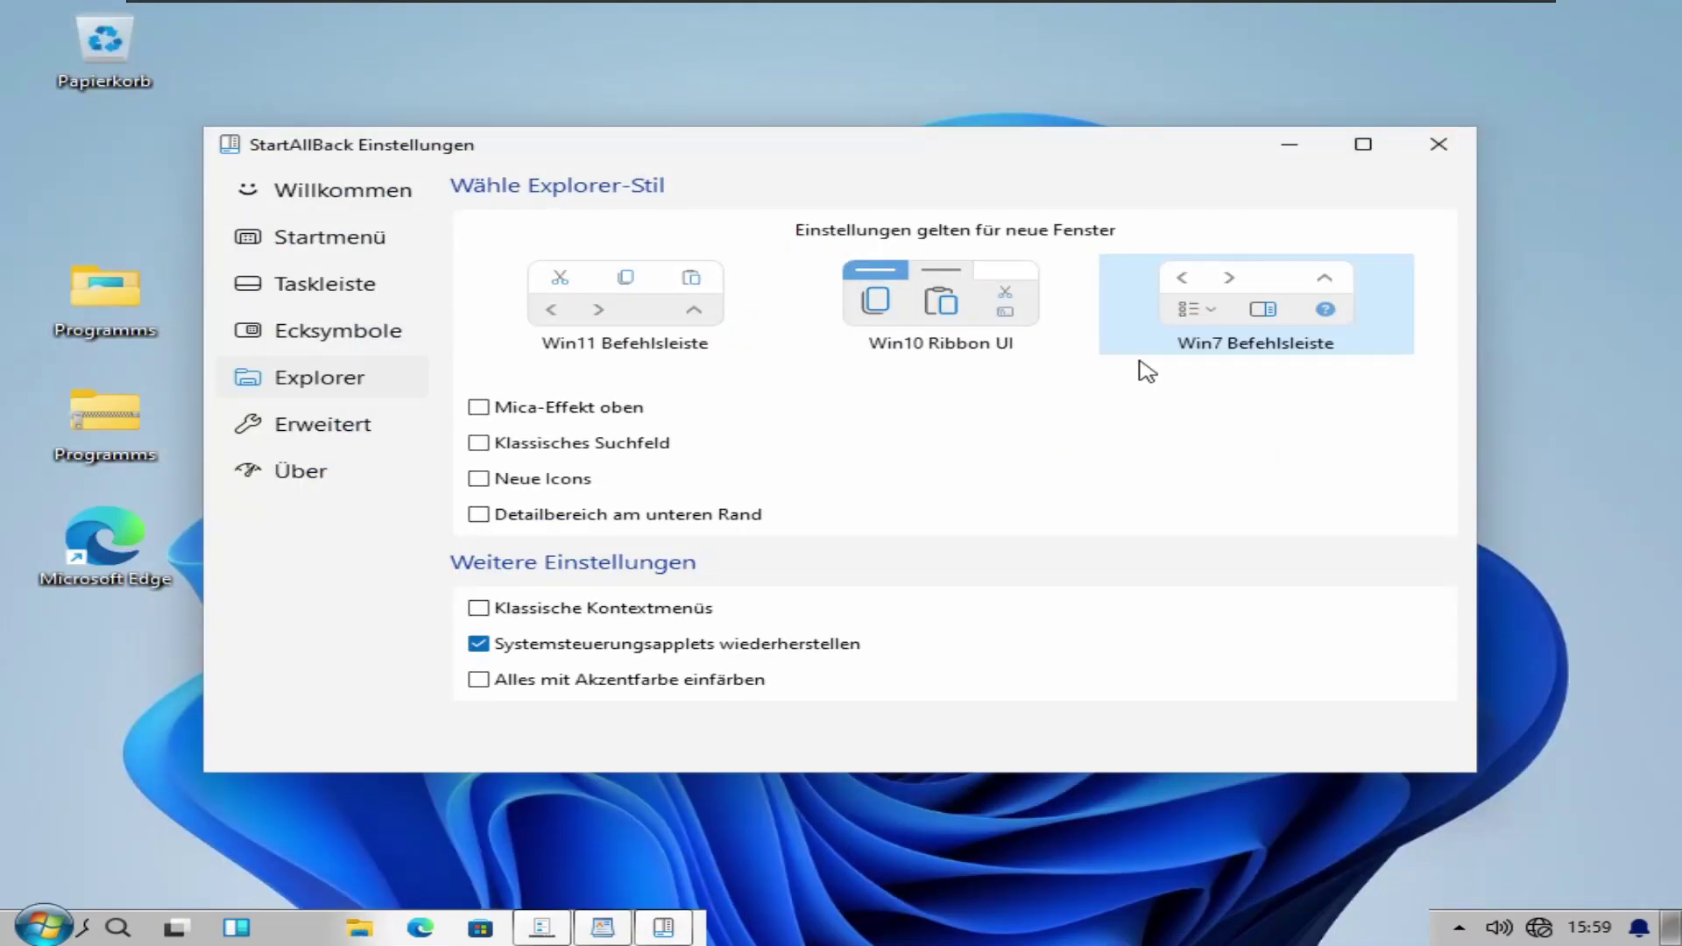
Step: View the Erweitert and Über pages of the StartAllBack settings and close the settings window
left_click(340, 423)
left_click(326, 470)
left_click(1438, 145)
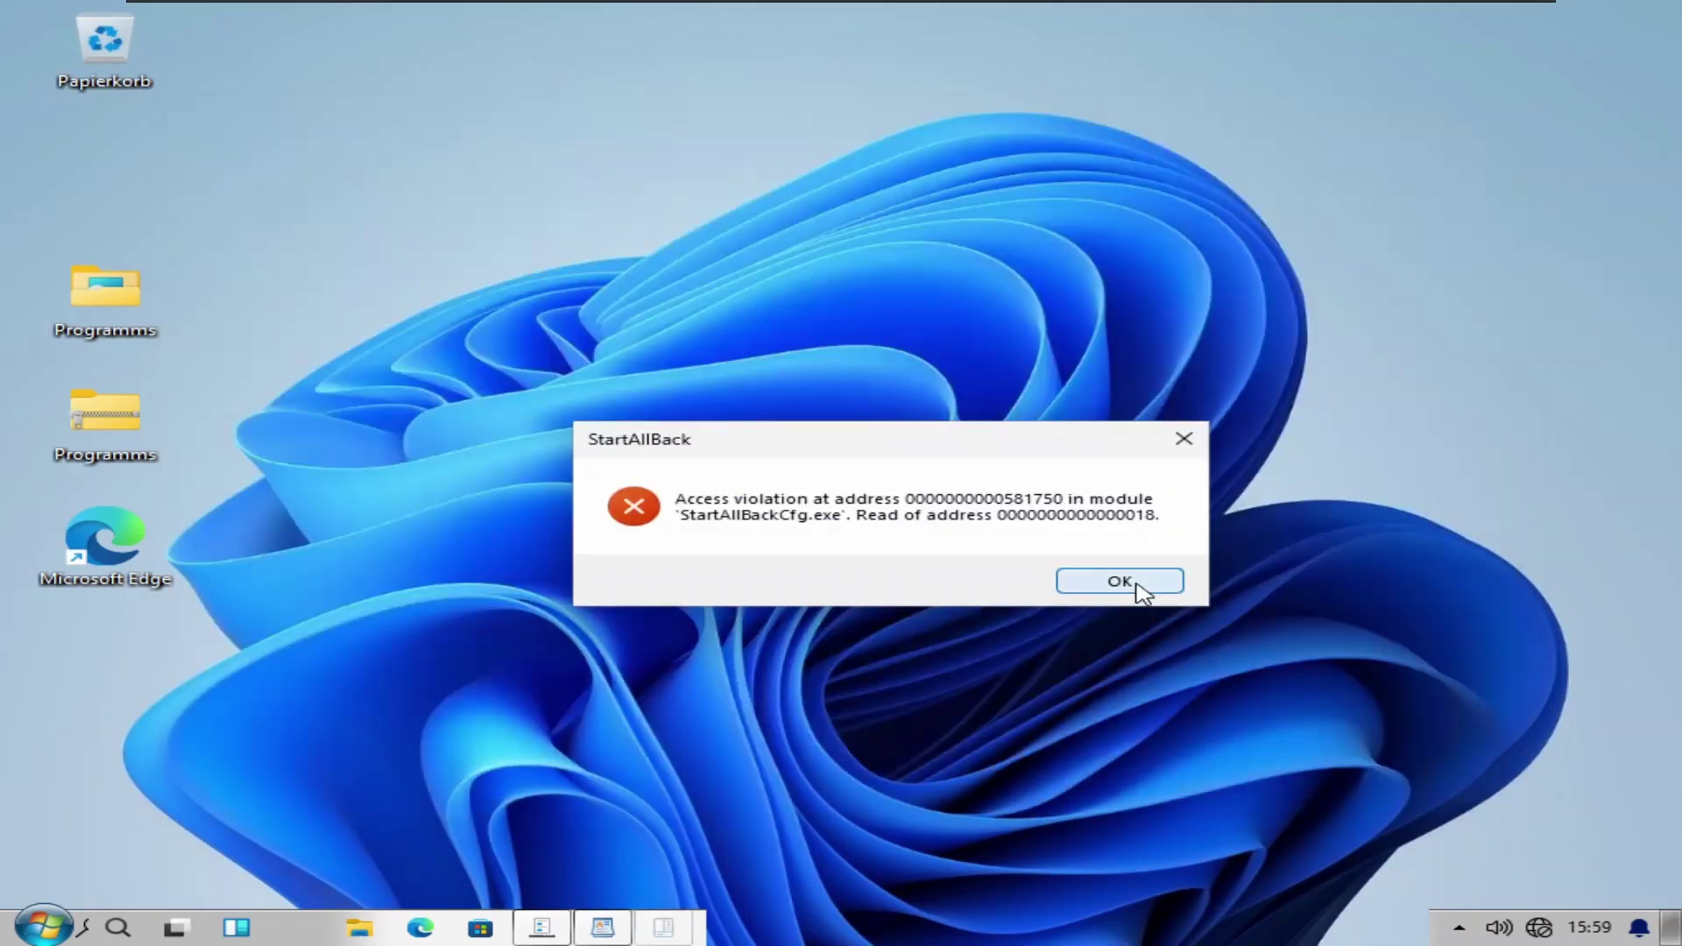
left_click(1137, 584)
Step: Restart Explorer from the ExplorerPatcher Eigenschaften window and close that window
right_click(692, 926)
left_click(863, 806)
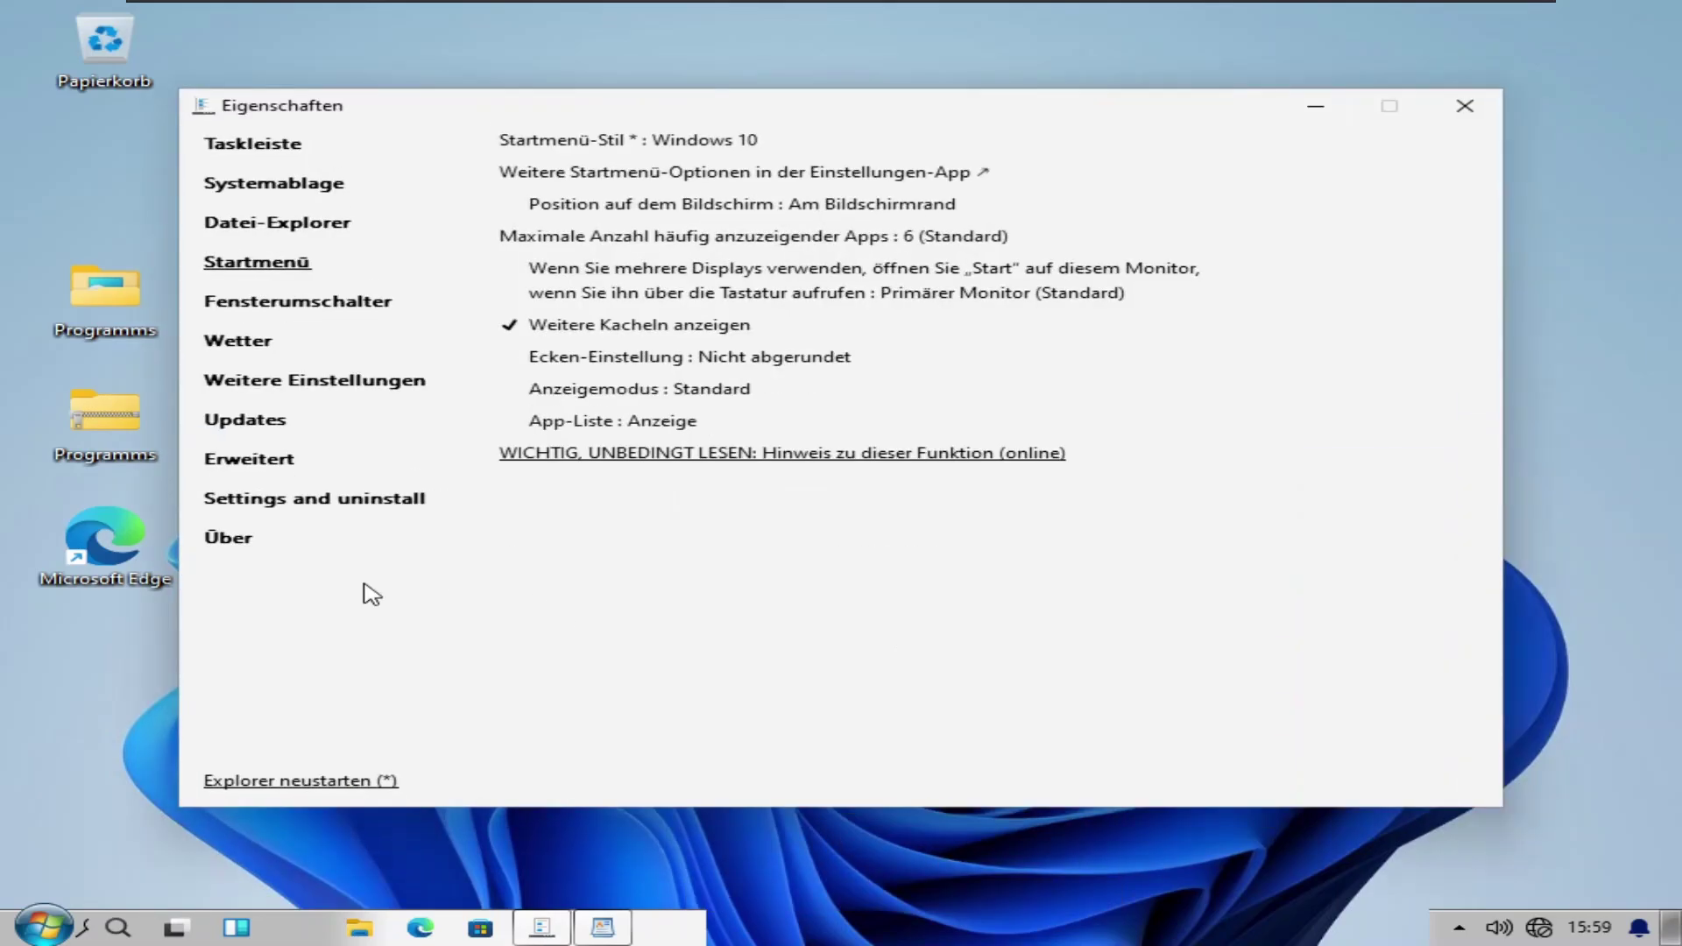
left_click(333, 782)
left_click(1465, 112)
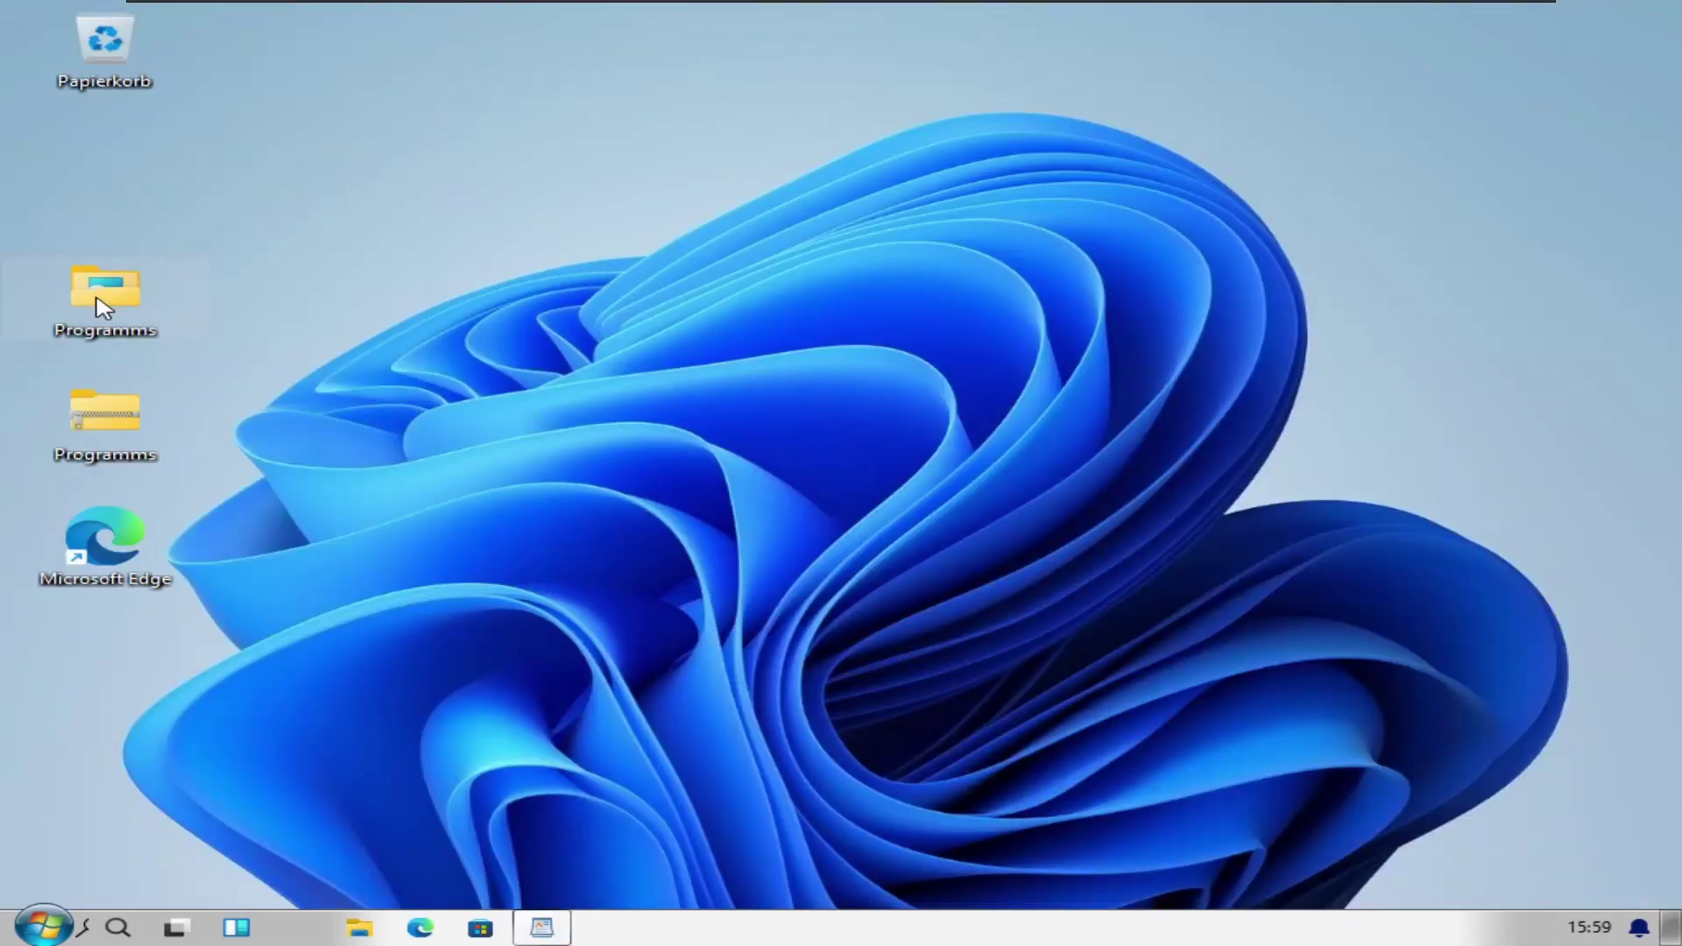
Step: Browse to the Programms folder on the Desktop, select the thumb-1920-69186 image, and close the extra OneDrive window
double_click(105, 281)
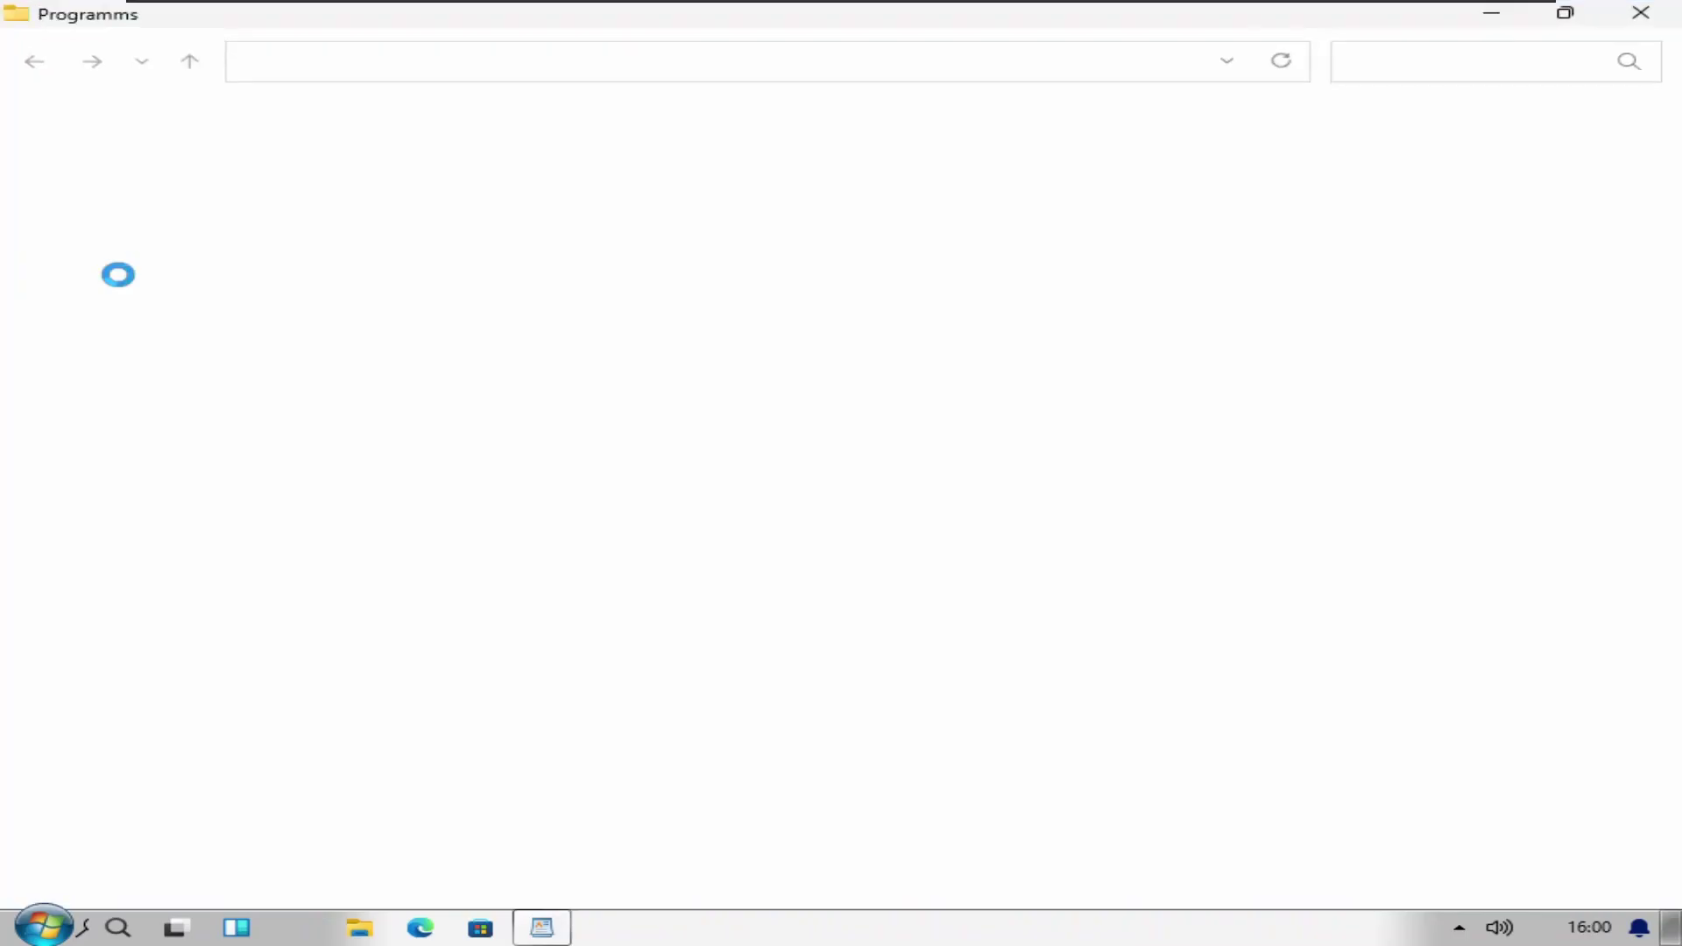
mouse_move(1357, 18)
left_mouse_down()
mouse_move(1493, 361)
mouse_move(1356, 3)
left_mouse_up()
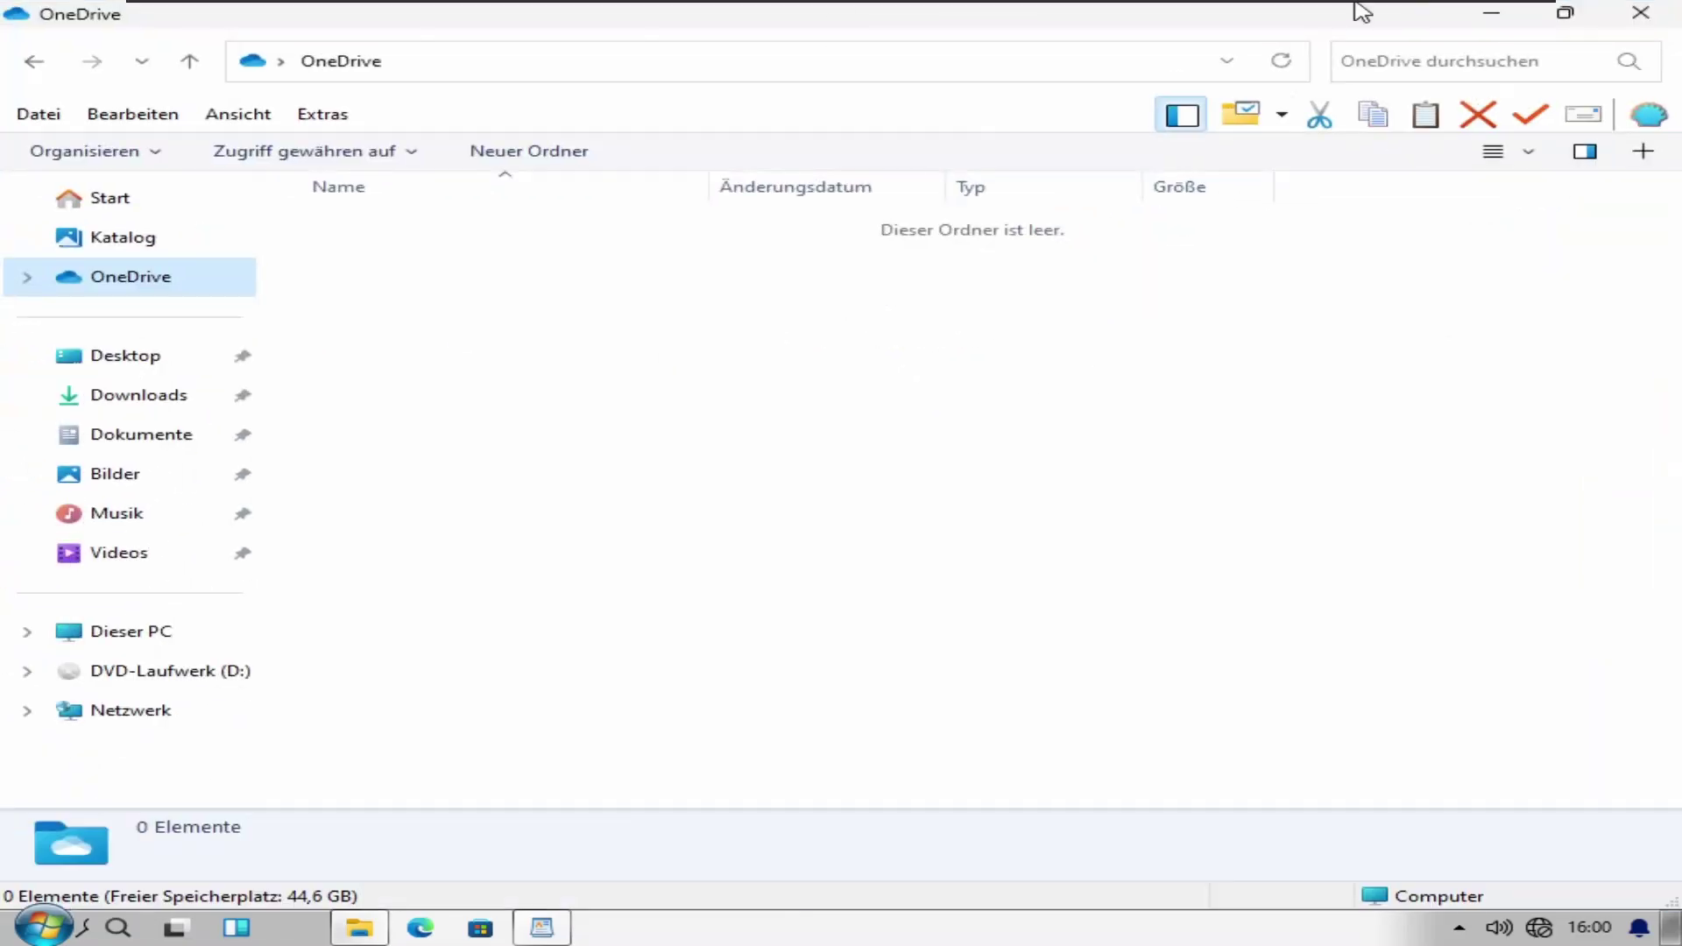
left_click(127, 357)
left_click(1645, 23)
double_click(377, 227)
left_click(844, 265)
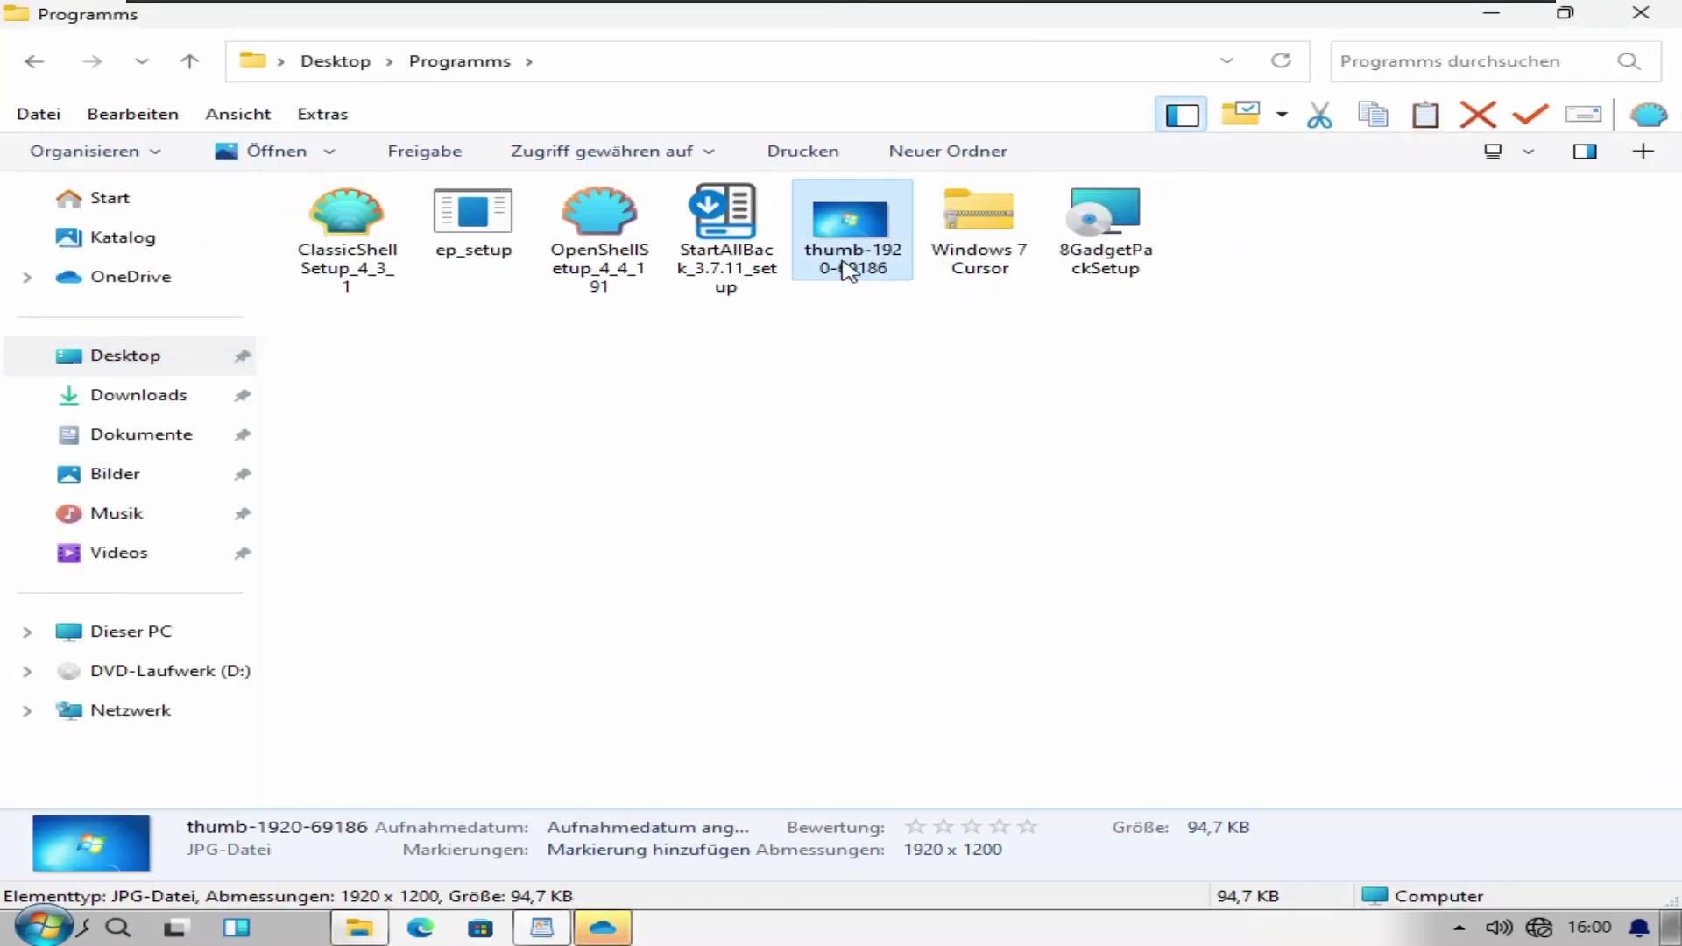
left_click(602, 927)
left_click(1314, 92)
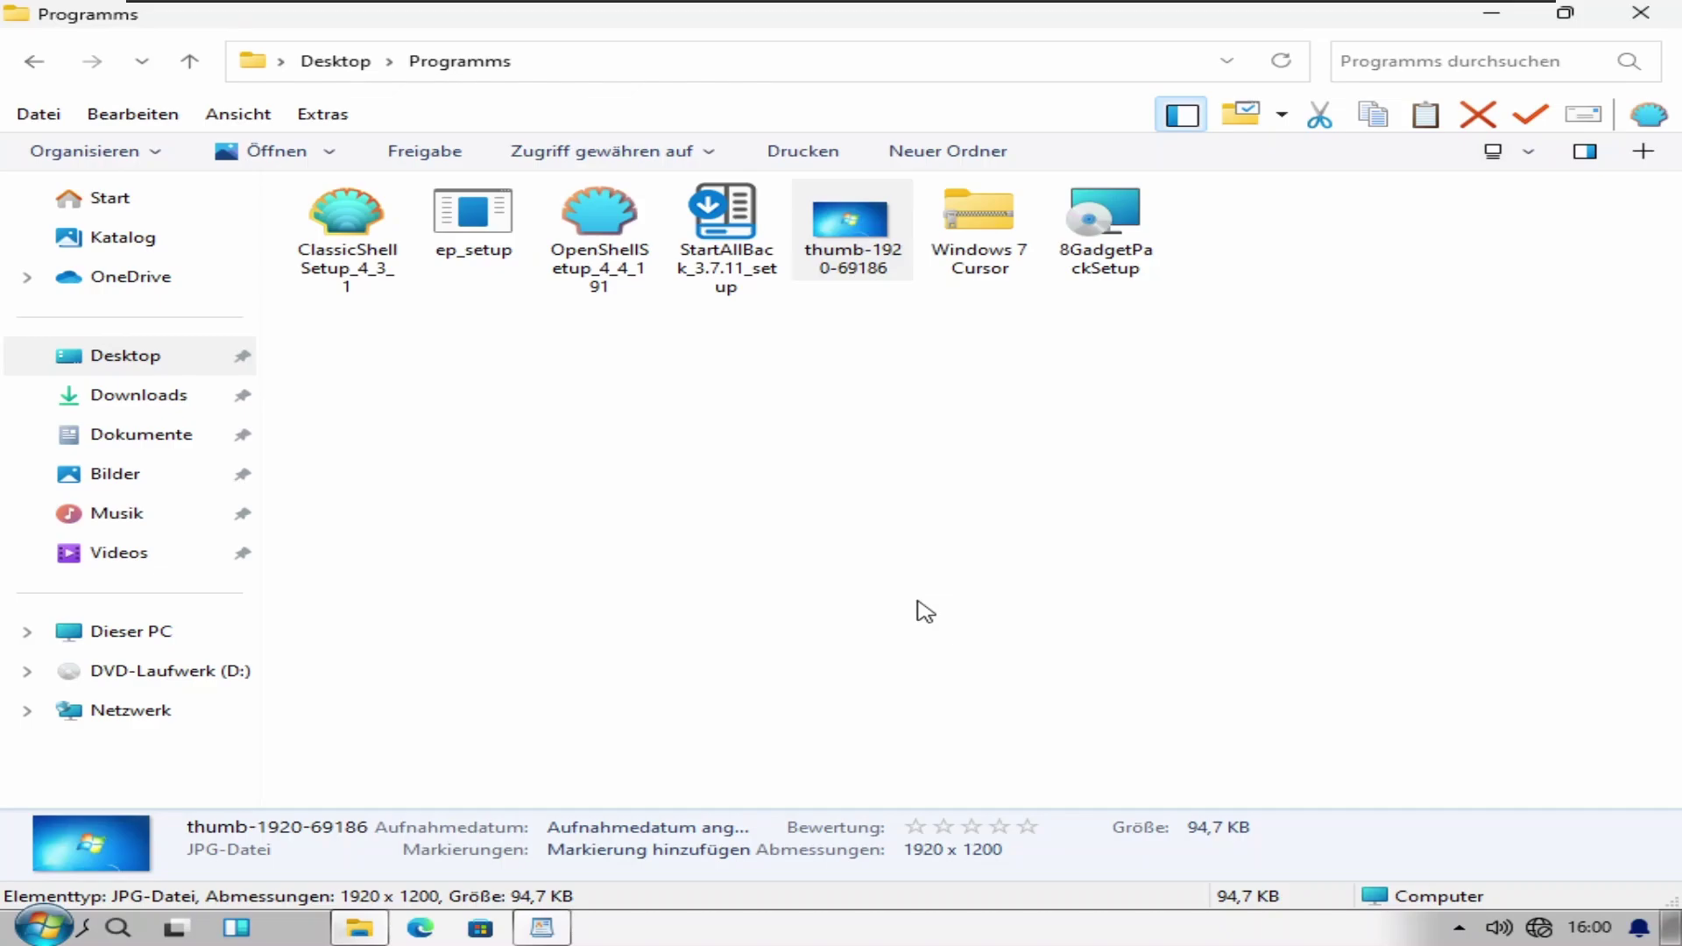
Step: Open the ExplorerPatcher taskbar properties, look at the start button style option, and close the window
right_click(768, 924)
left_click(865, 828)
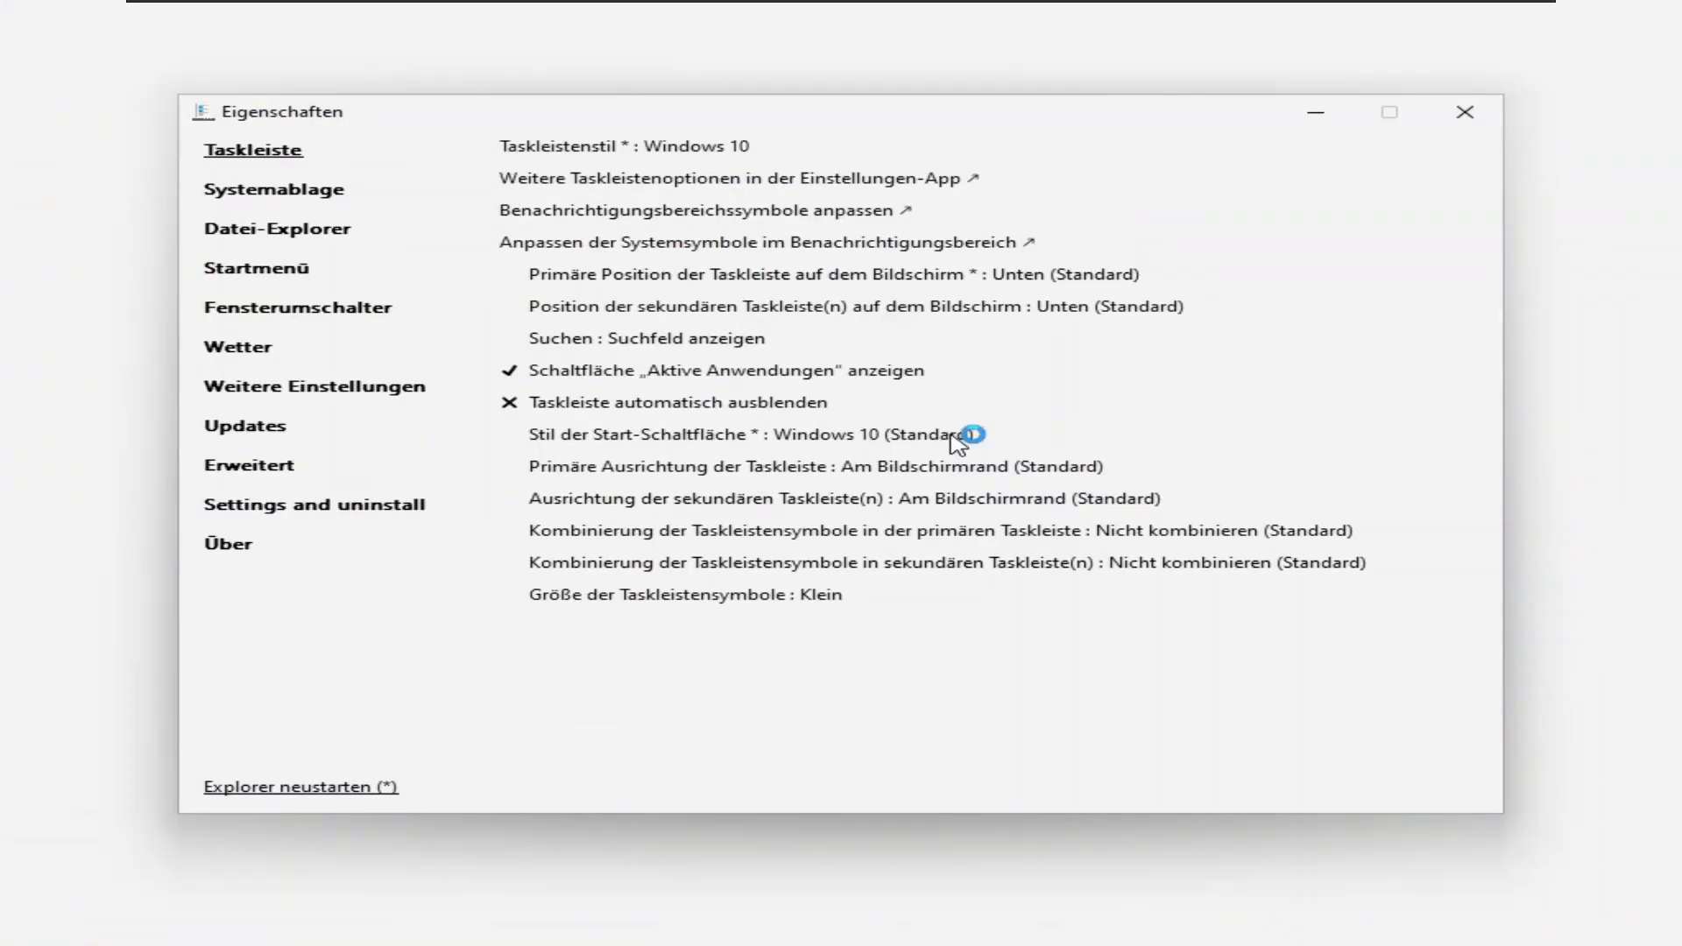
left_click(969, 435)
left_click(823, 566)
left_click(1464, 117)
Step: Reopen the Programms folder from the desktop and locate the thumb-1920-69186 image
double_click(109, 289)
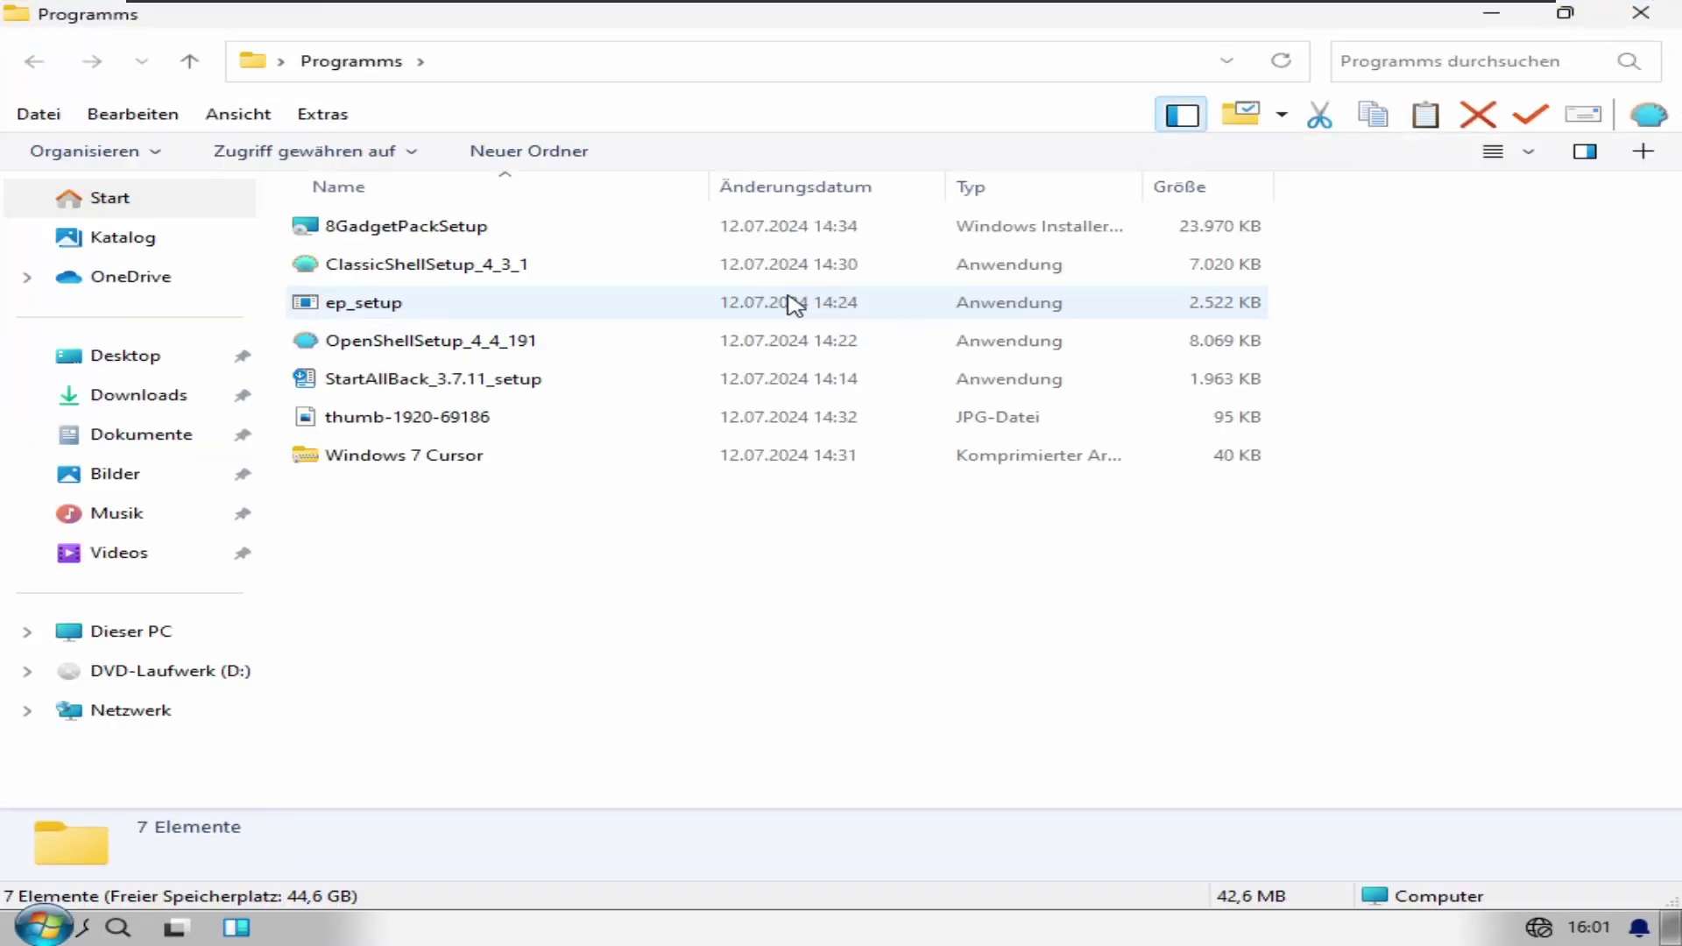
left_click(553, 386)
left_click(463, 424)
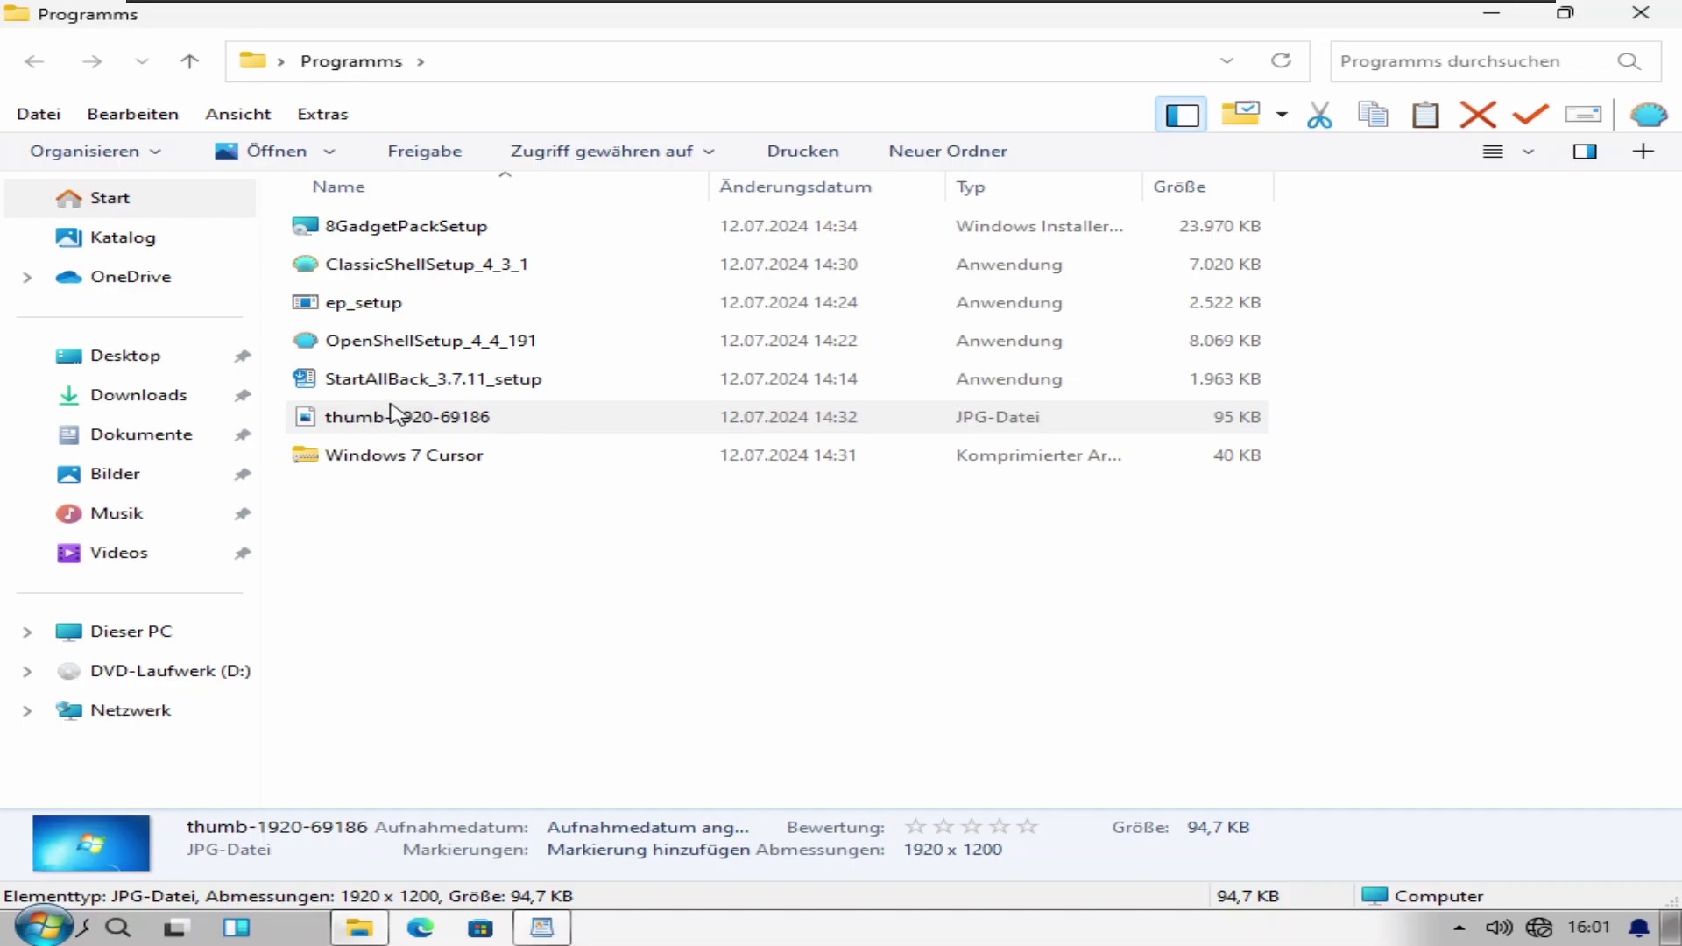
mouse_move(360, 927)
left_click(547, 678)
double_click(104, 310)
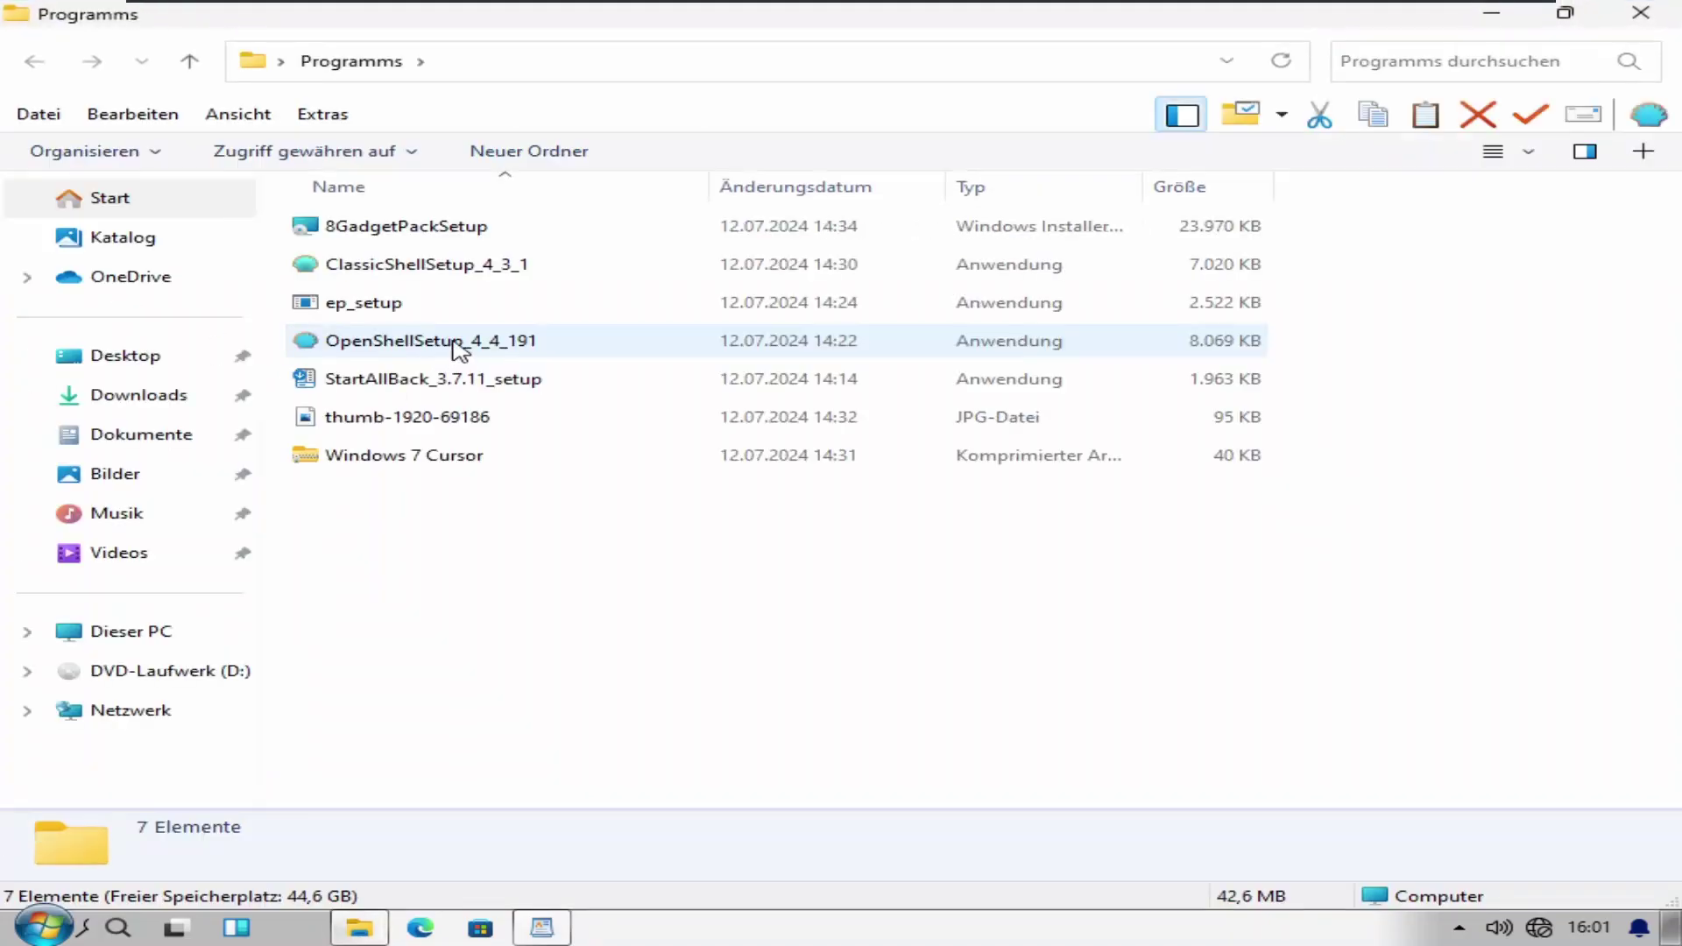
Step: Set the thumb-1920-69186 image from the Programms folder as the desktop background
left_click(394, 421)
double_click(1404, 23)
left_click(1359, 484)
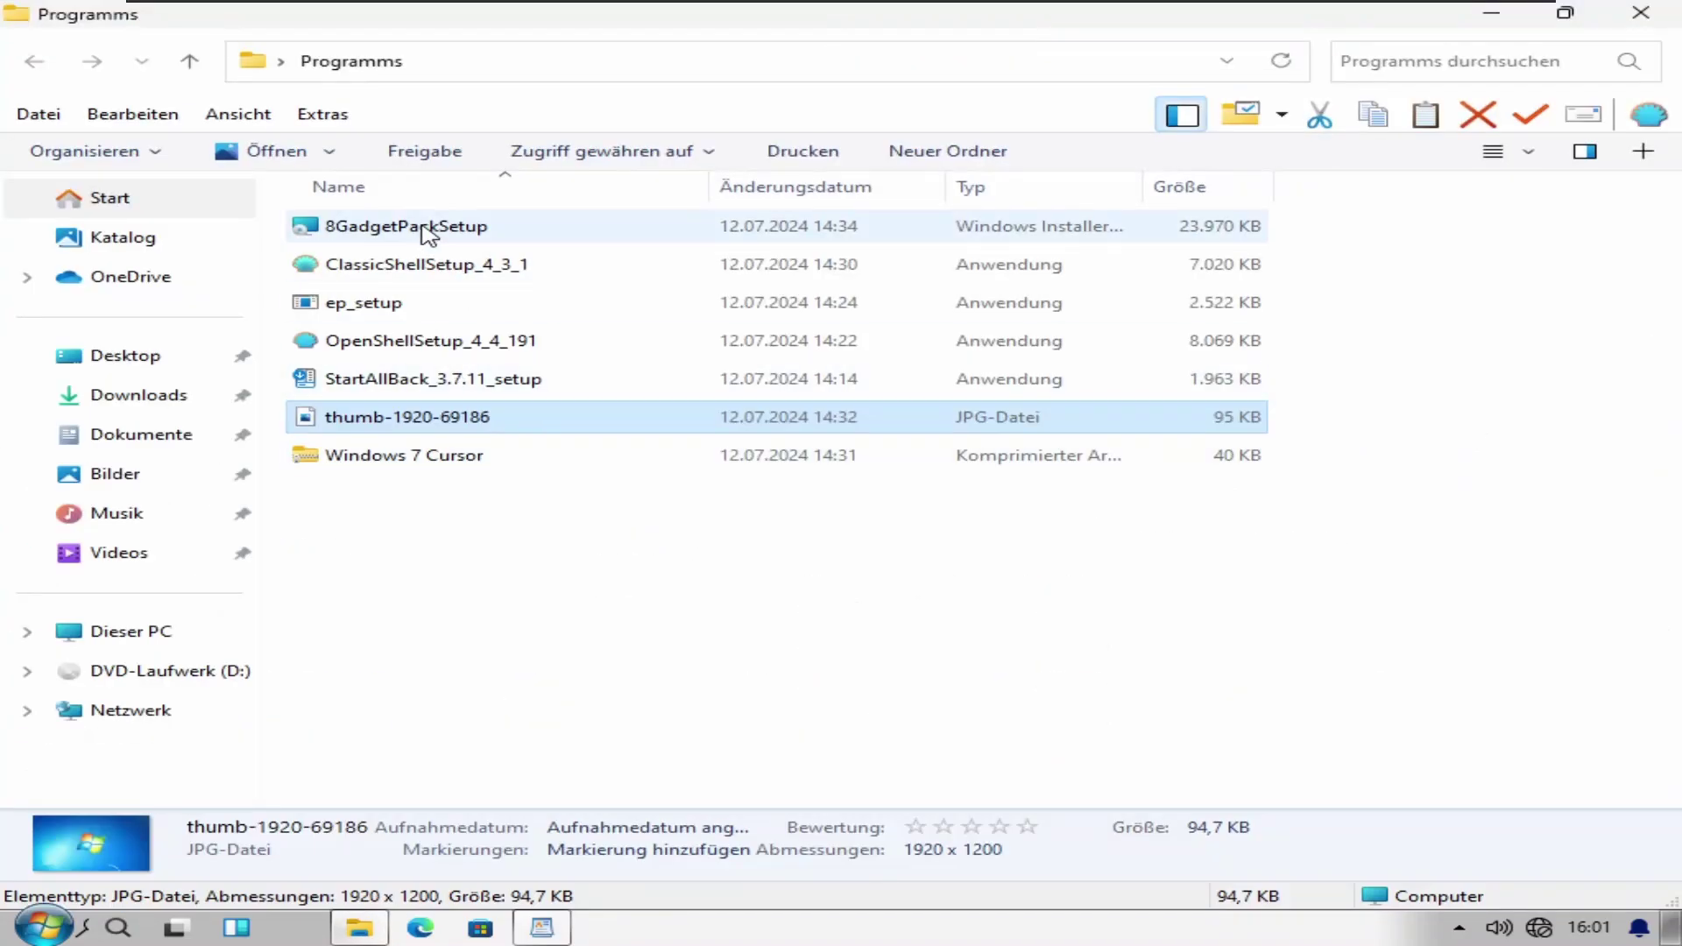
Step: Start installing 8GadgetPackSetup from the Programms folder, allow it to make changes, and move the setup window clear on the desktop
double_click(424, 229)
left_click(946, 661)
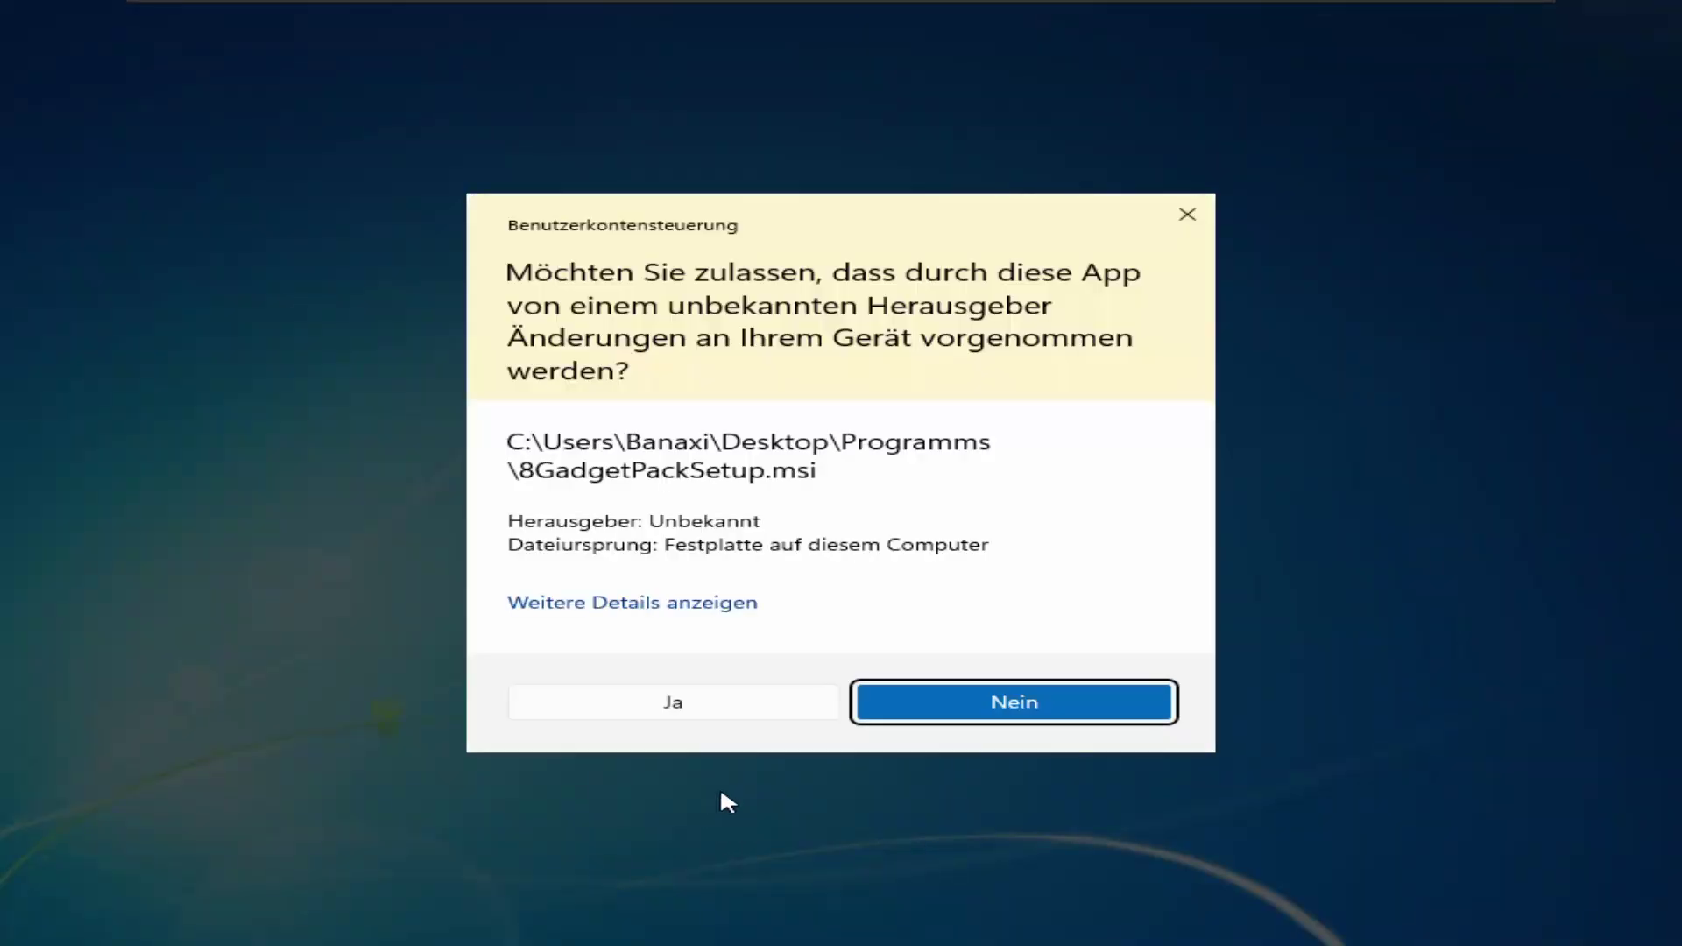
left_click(789, 699)
left_click(1491, 13)
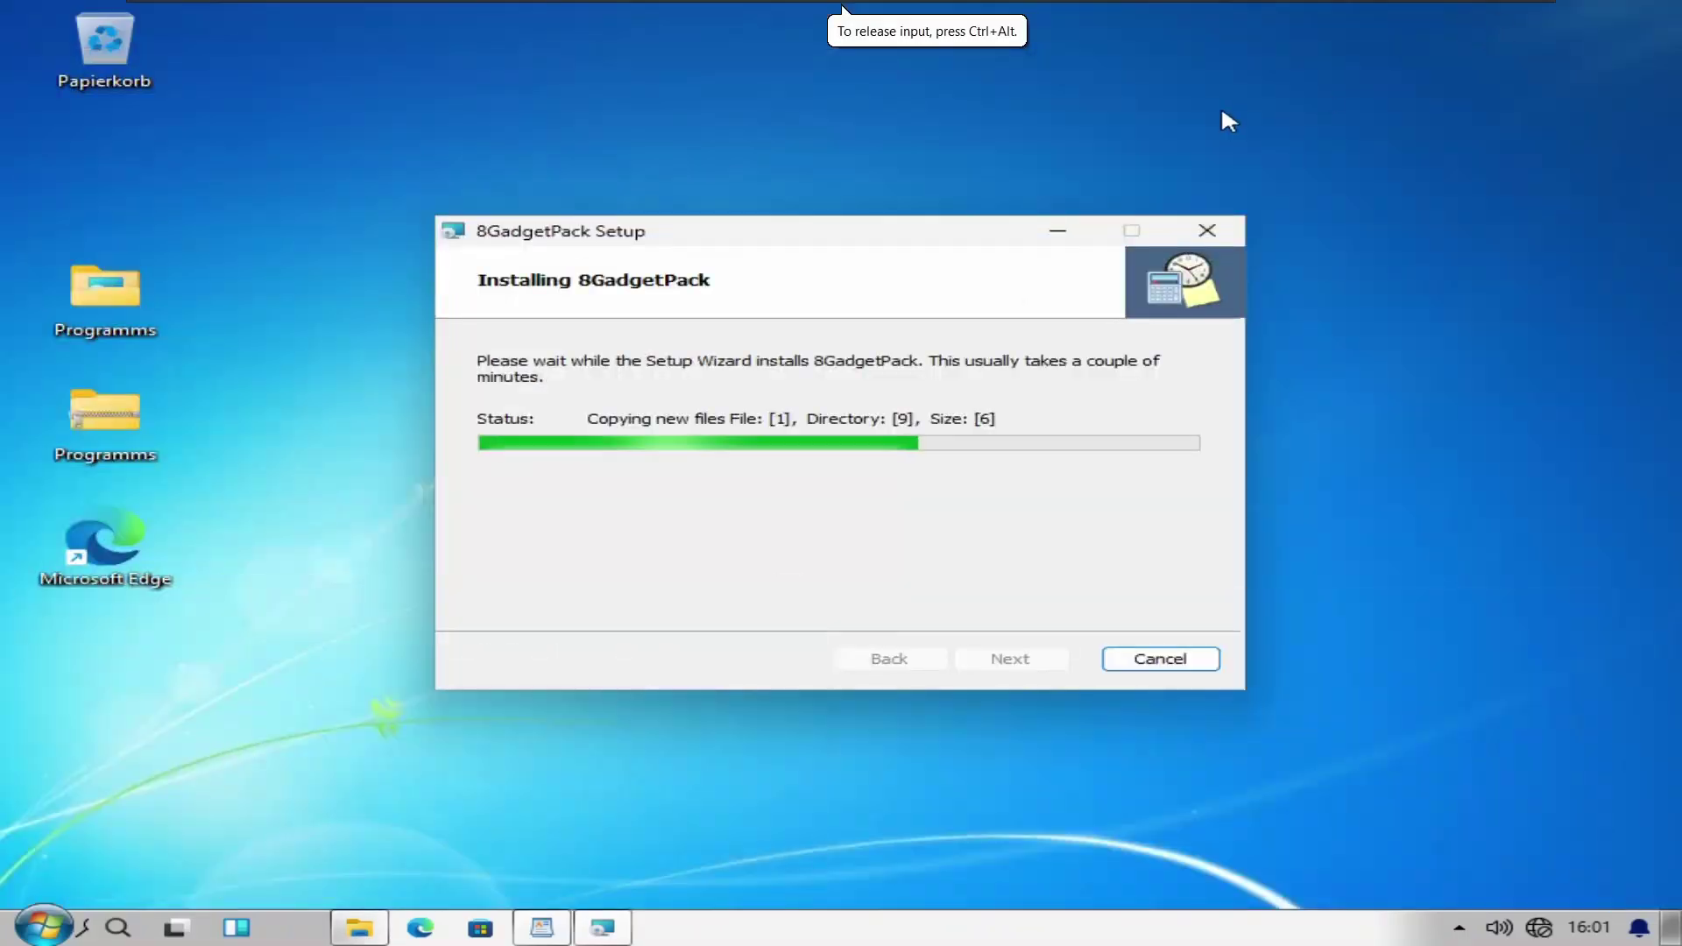
left_click_drag(971, 227, 1080, 261)
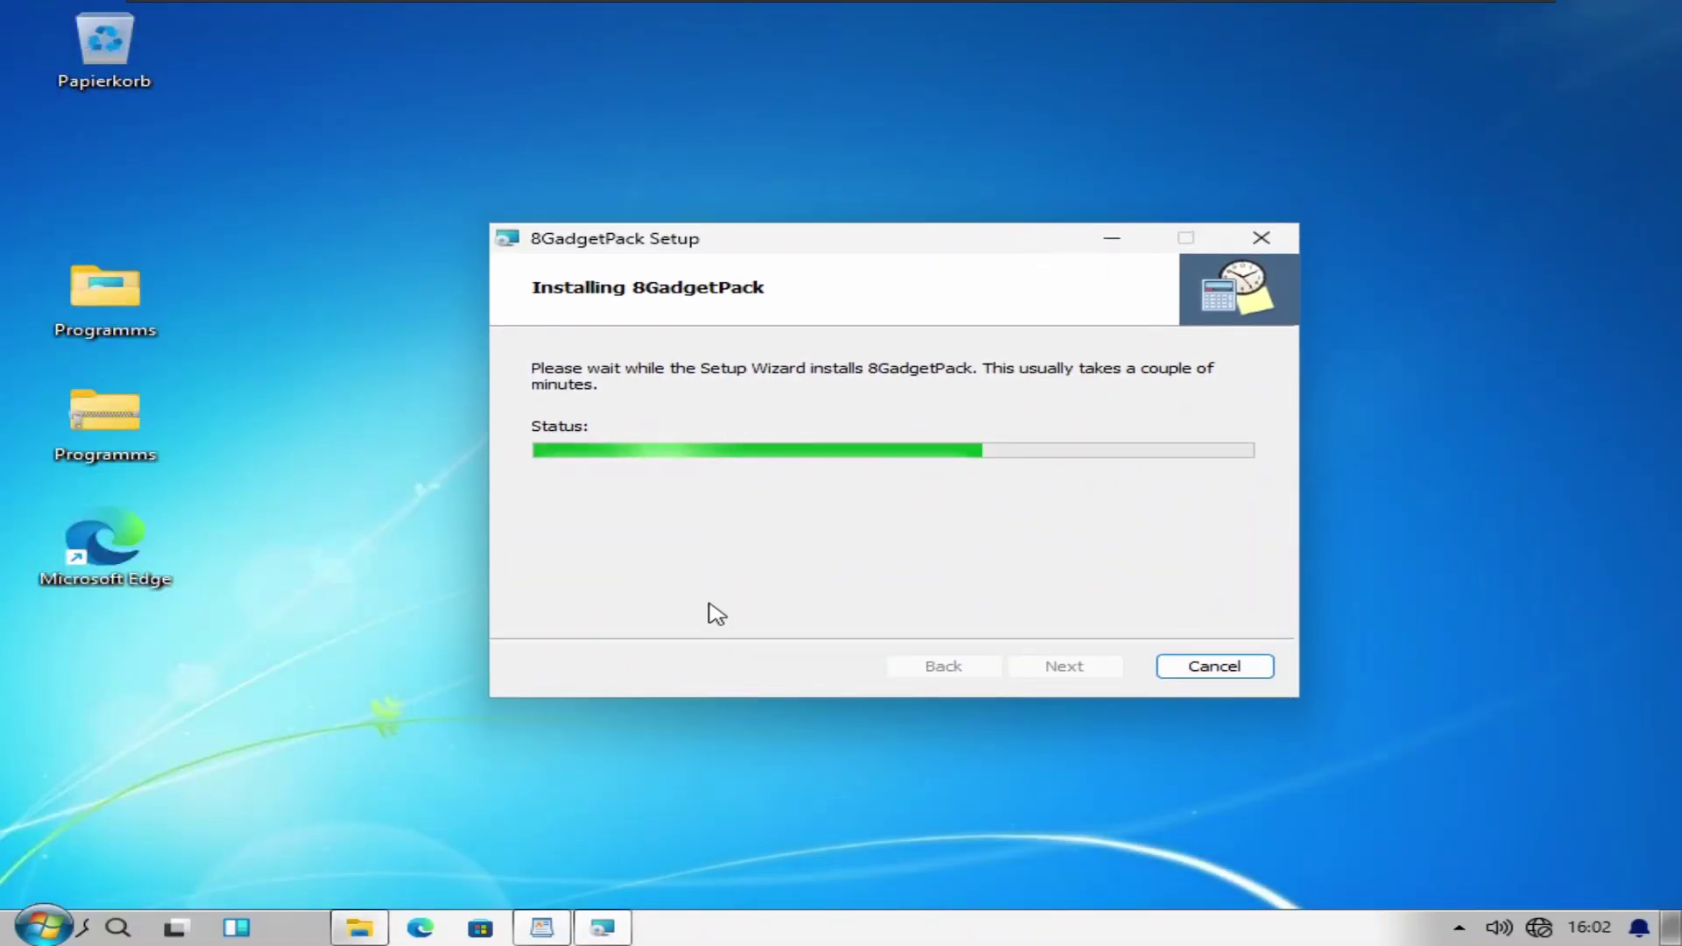
Step: Extract the Windows 7 Cursor archive into the Programms folder and copy all of the extracted cursor files
left_click(359, 927)
right_click(544, 456)
left_click(698, 527)
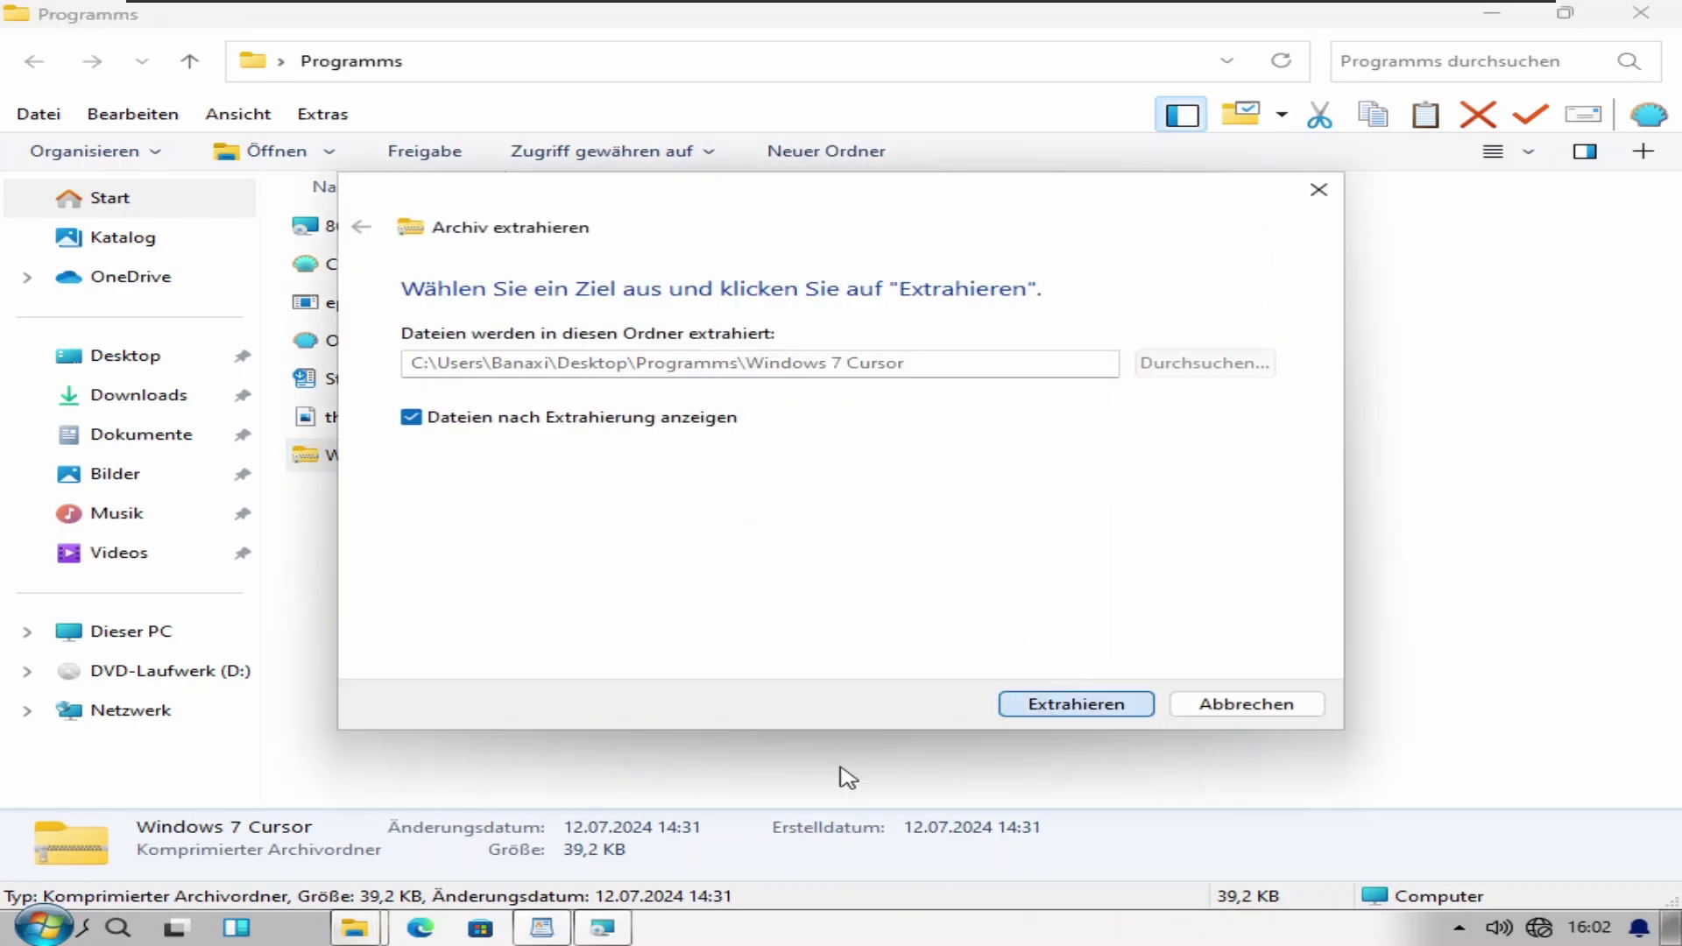
key("Return")
key("ctrl+a")
Step: Paste the copied cursor files into C:\Windows\Cursors, grant the permission for it, and close the folder window
left_click(196, 649)
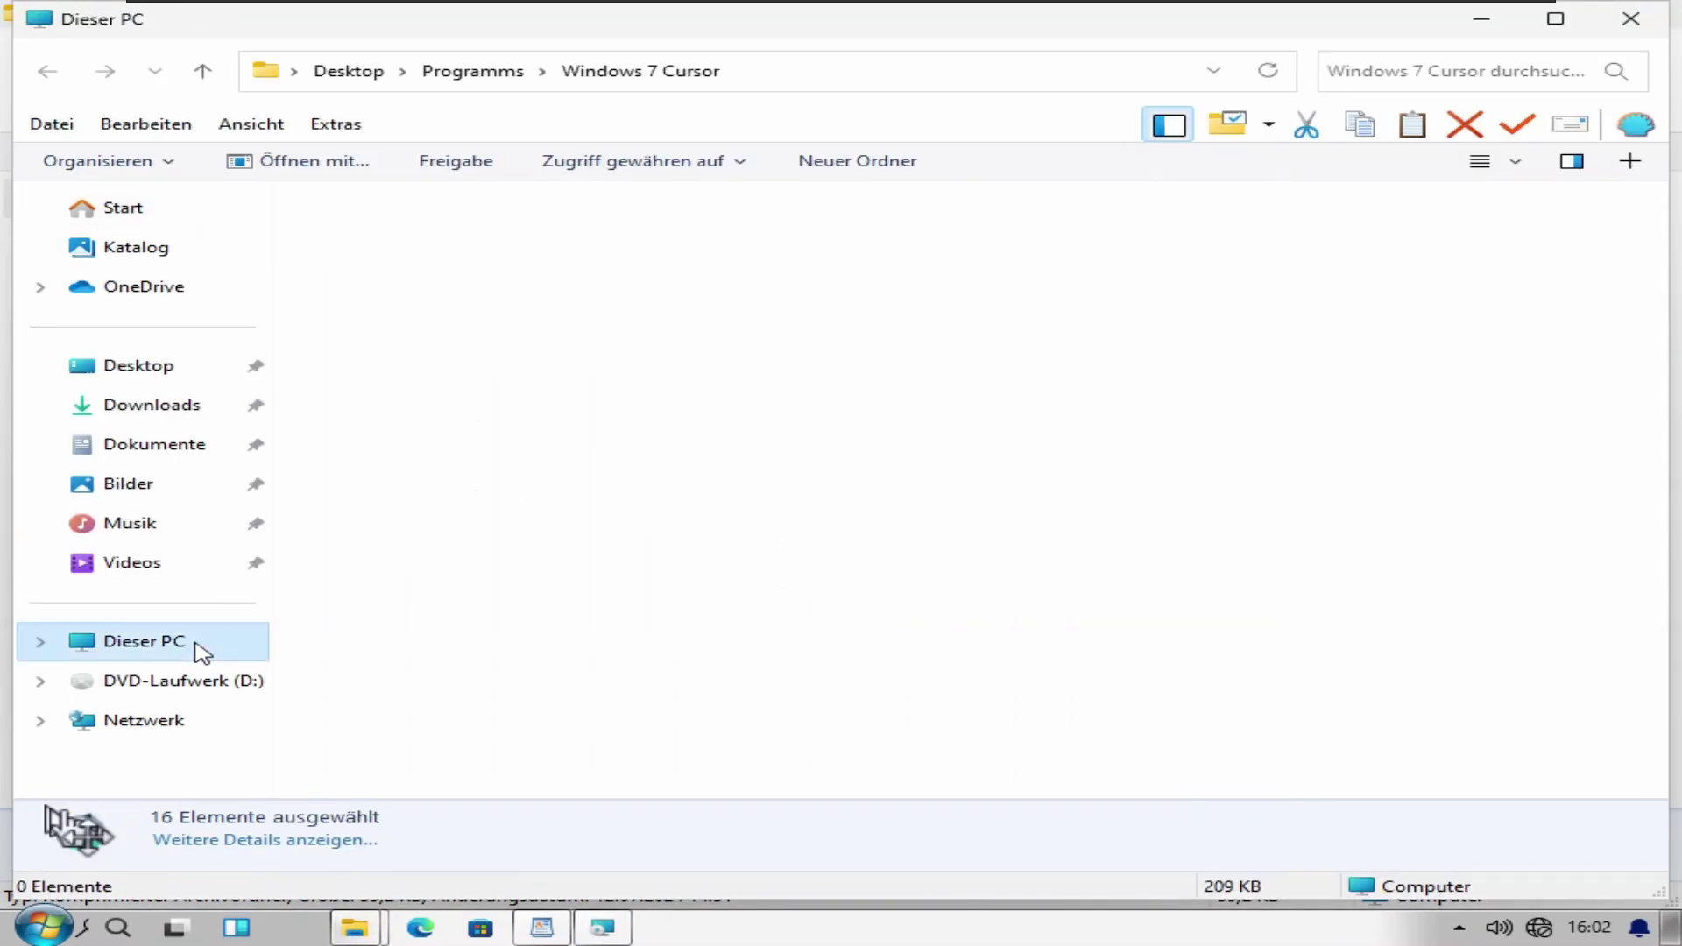
double_click(508, 473)
double_click(385, 387)
scroll(646, 432, "down", 2)
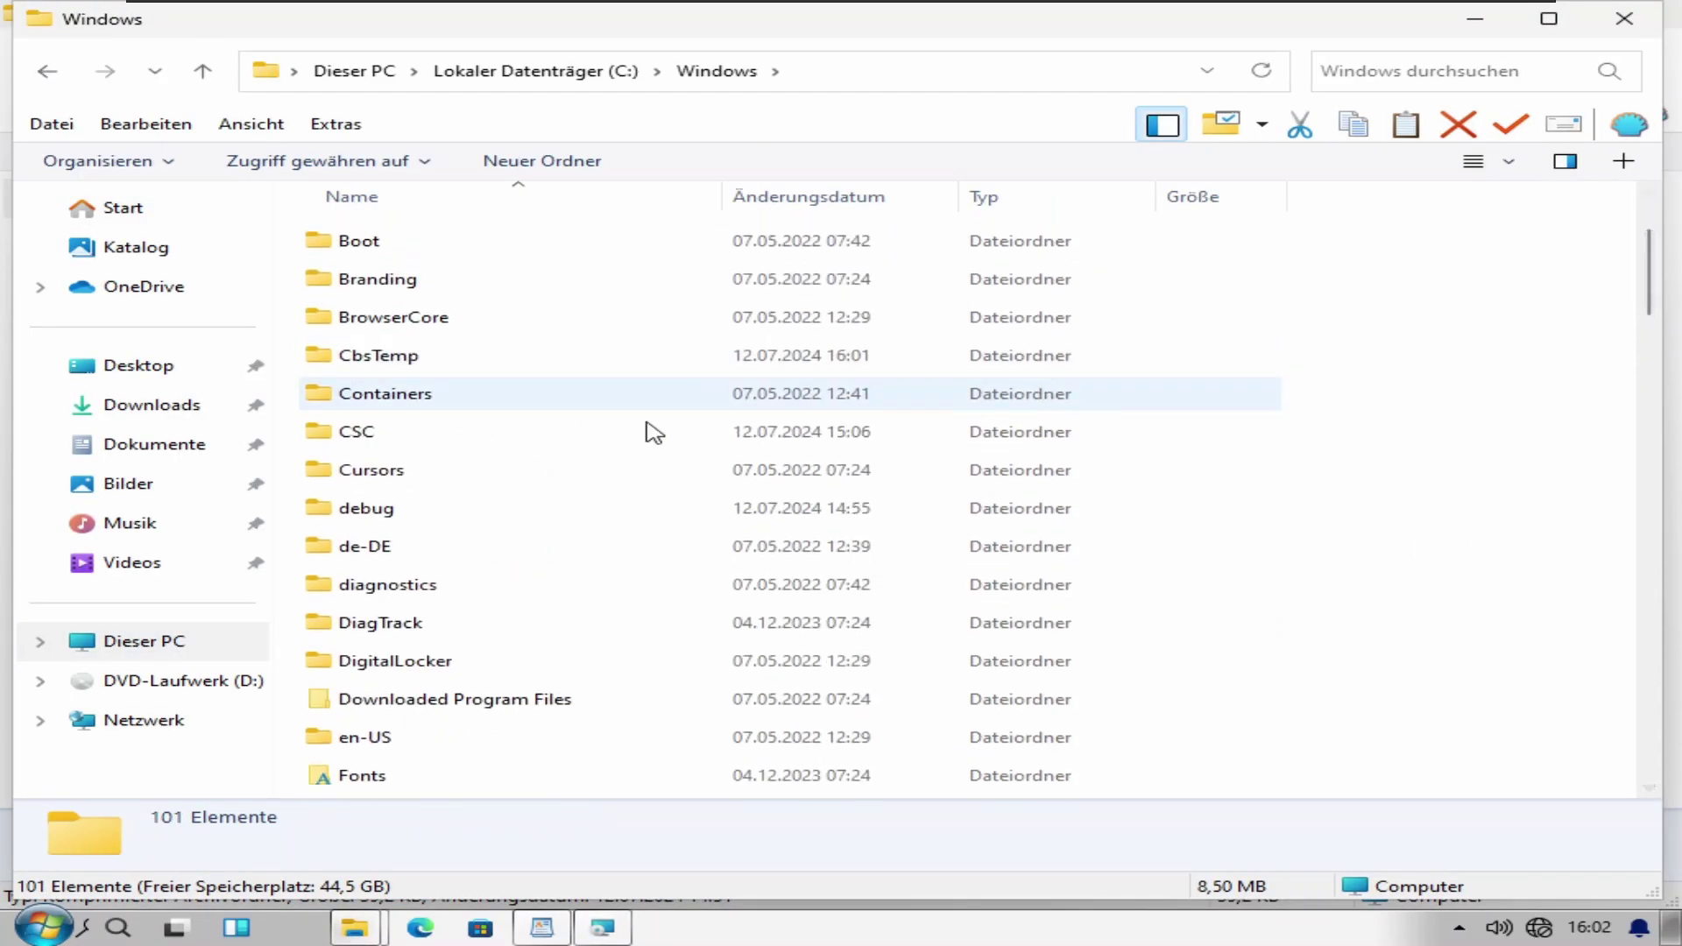
double_click(644, 469)
key("ctrl+v")
left_click(496, 365)
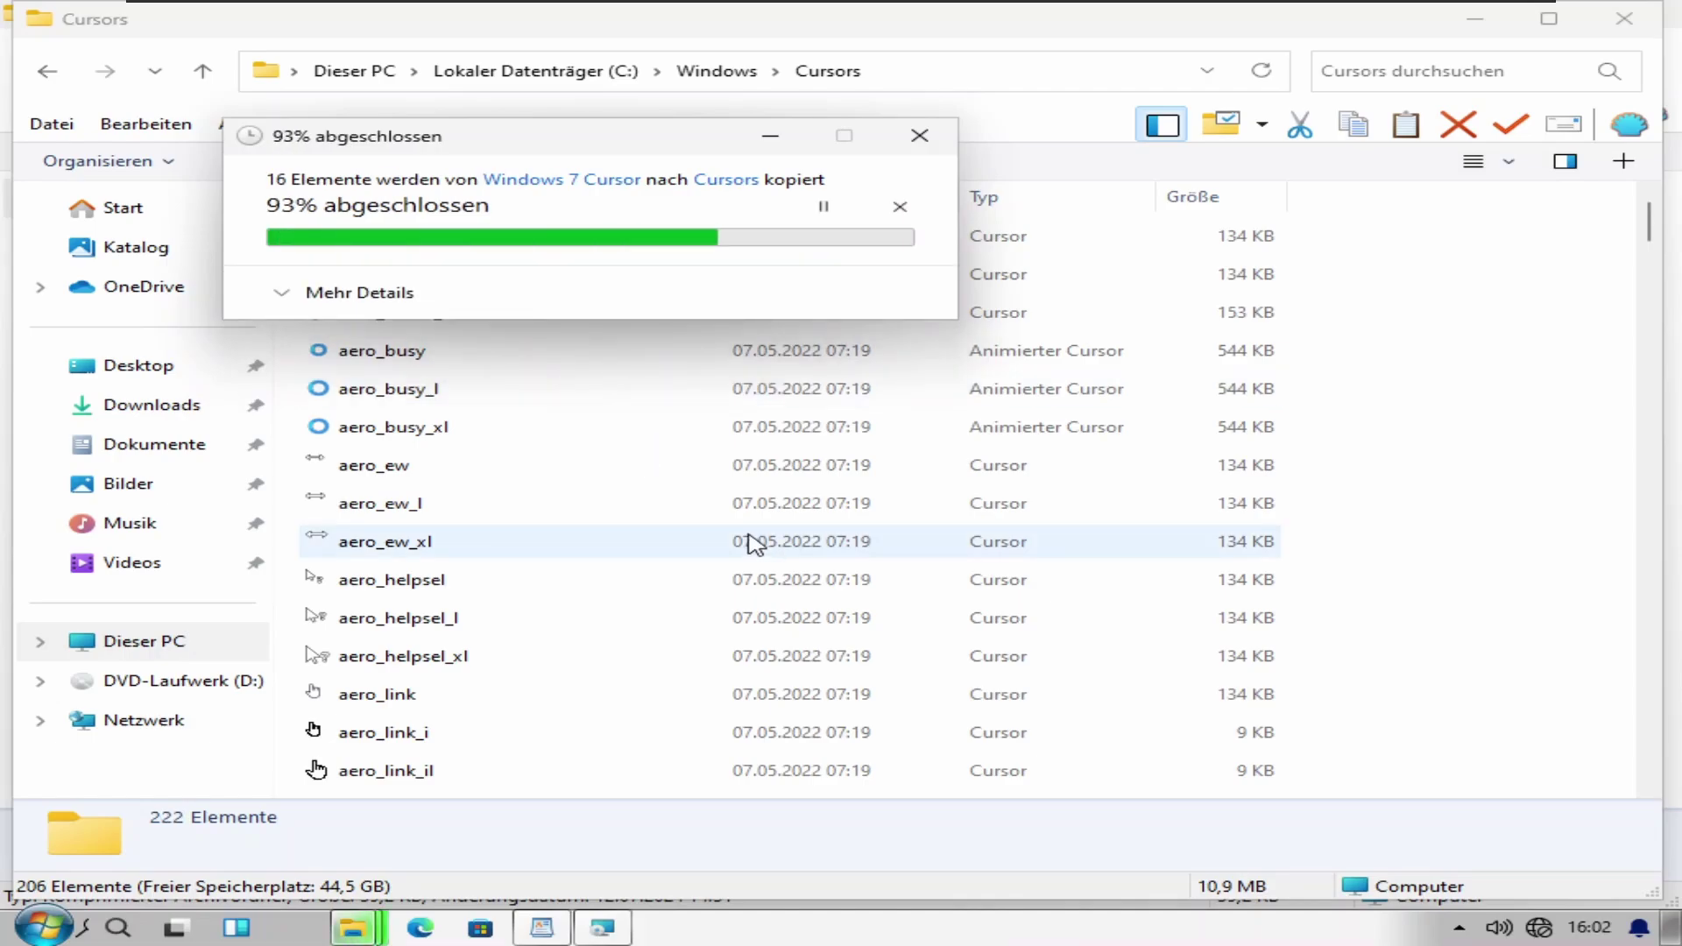
left_click(1624, 18)
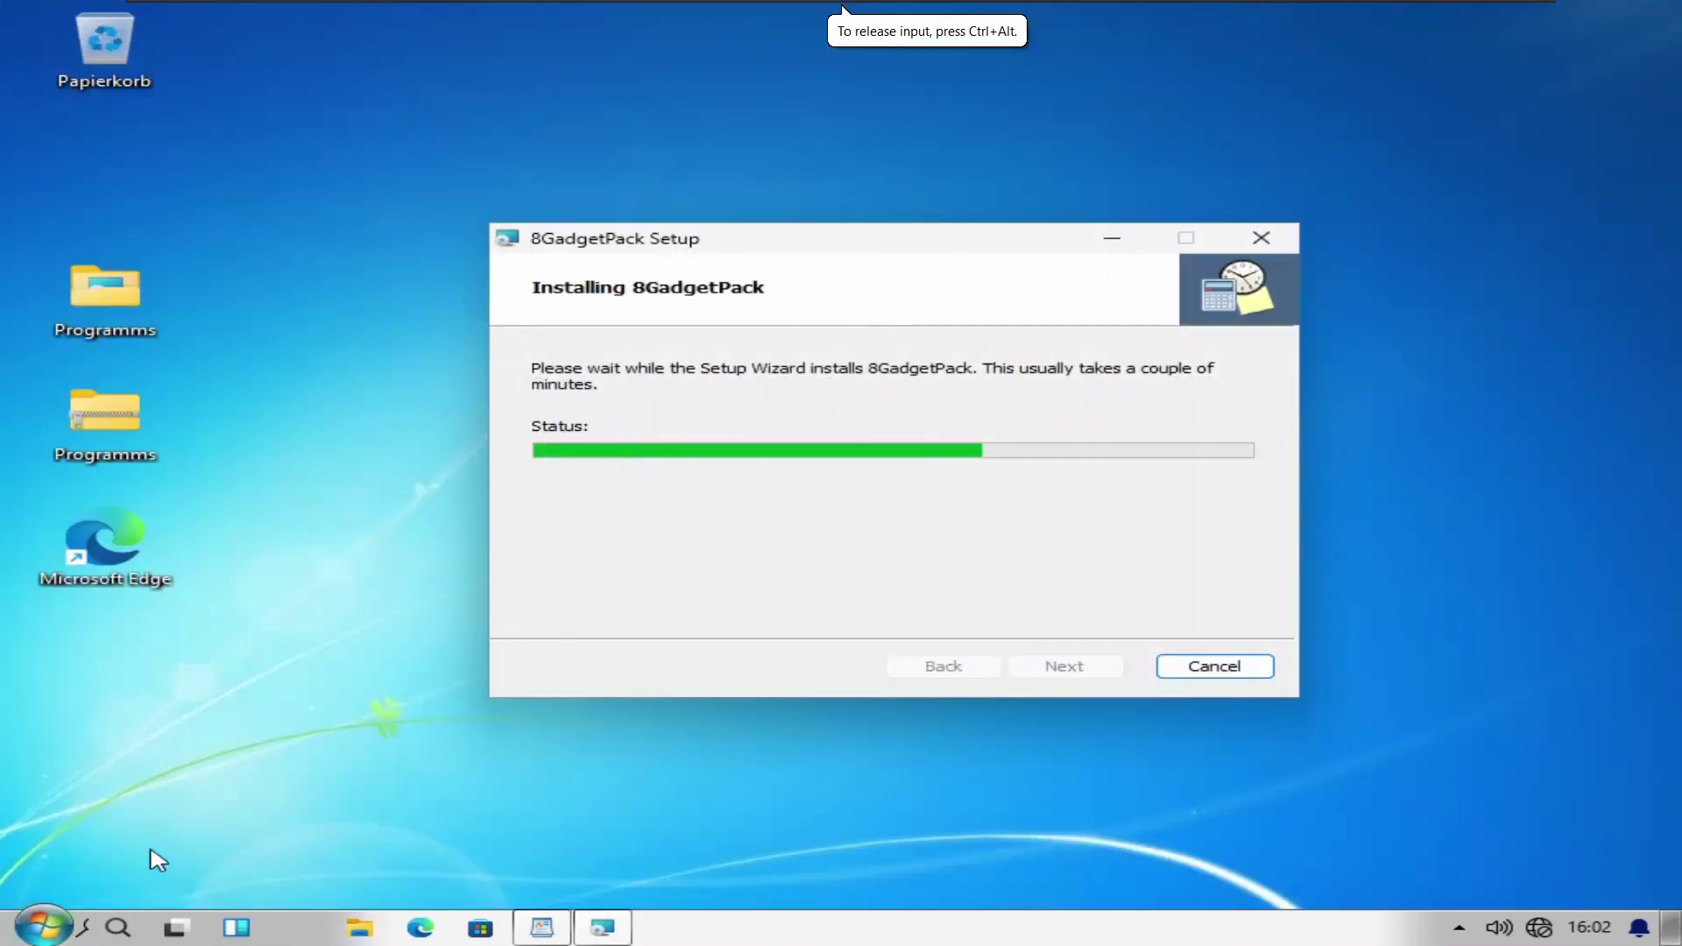
Step: Open the ExplorerPatcher properties from the taskbar, examine the Startmenü settings, and check how the Start menu looks
right_click(762, 927)
left_click(856, 833)
left_click(232, 890)
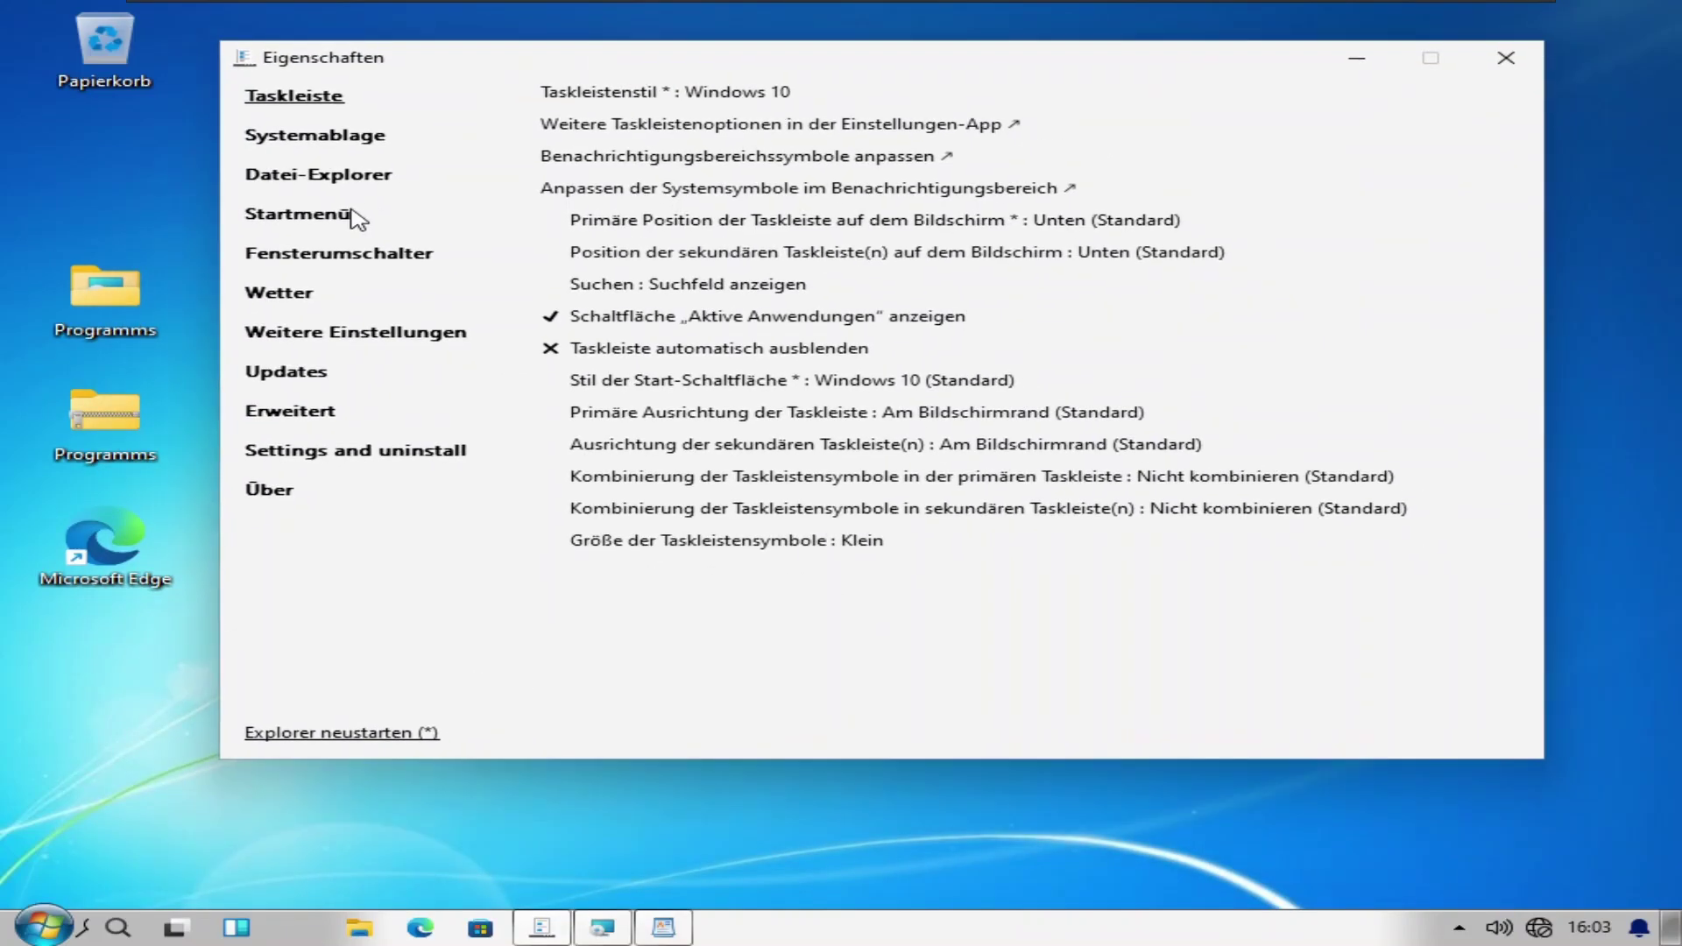
left_click(305, 255)
left_click(339, 216)
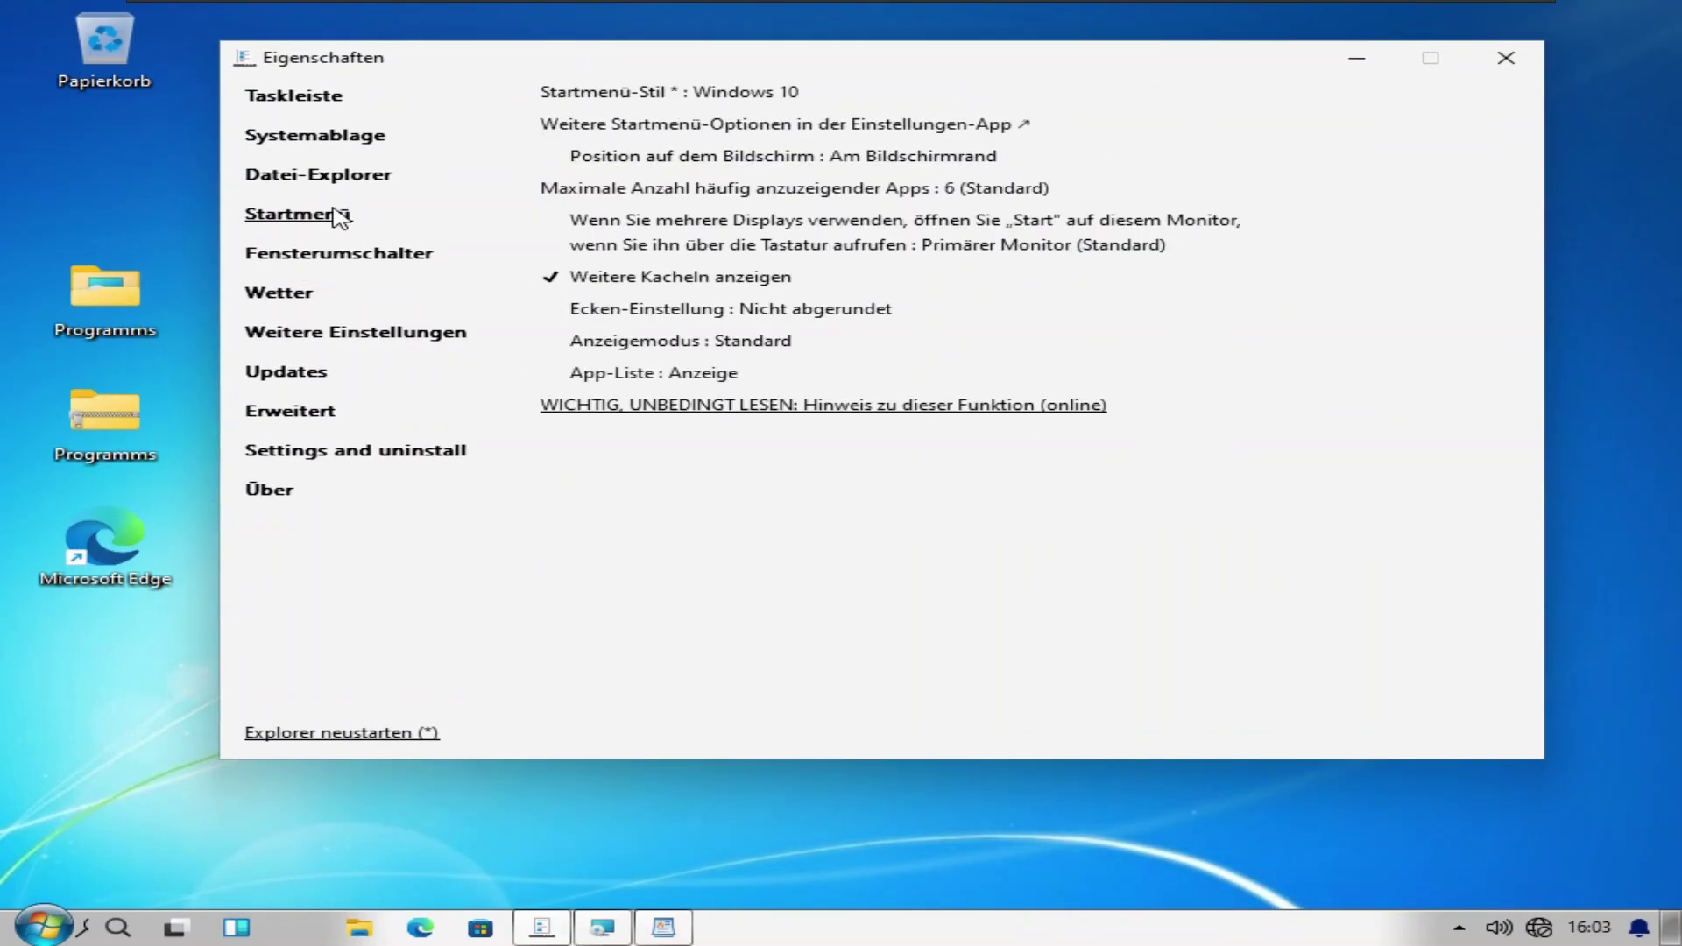
key("super")
key("super")
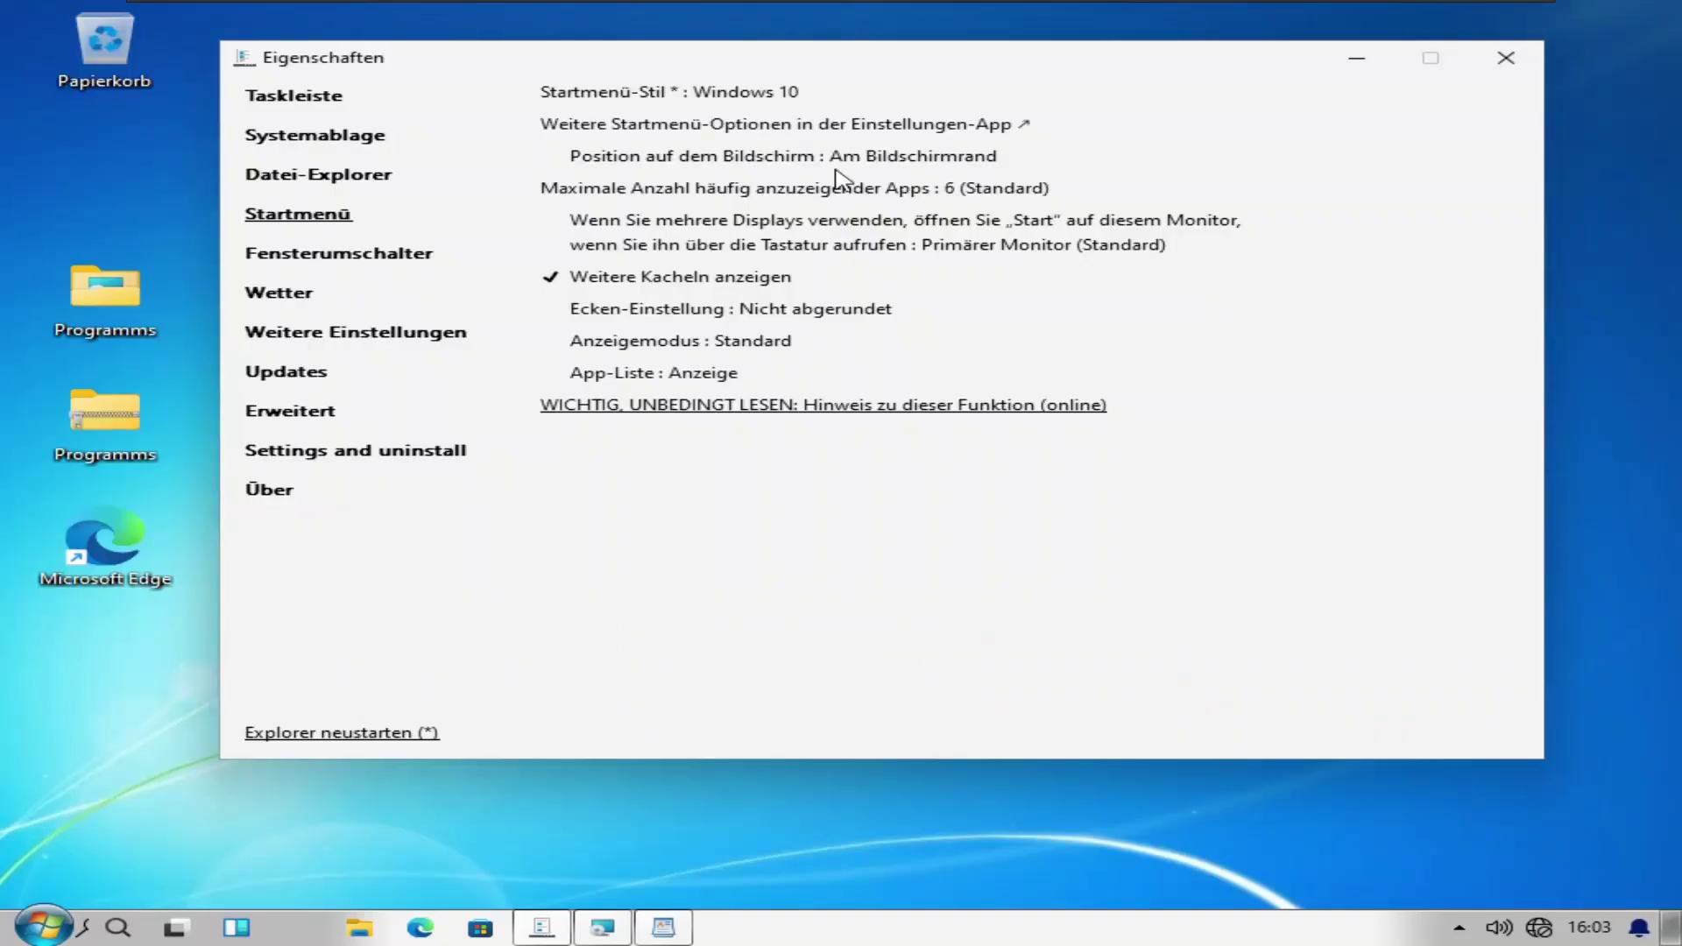
Step: Look through the remaining ExplorerPatcher pages, from Weitere Einstellungen and Updates to Über, and return to the Taskleiste page
left_click(990, 245)
left_click(990, 200)
left_click(302, 332)
left_click(385, 377)
left_click(298, 410)
left_click(314, 454)
left_click(269, 488)
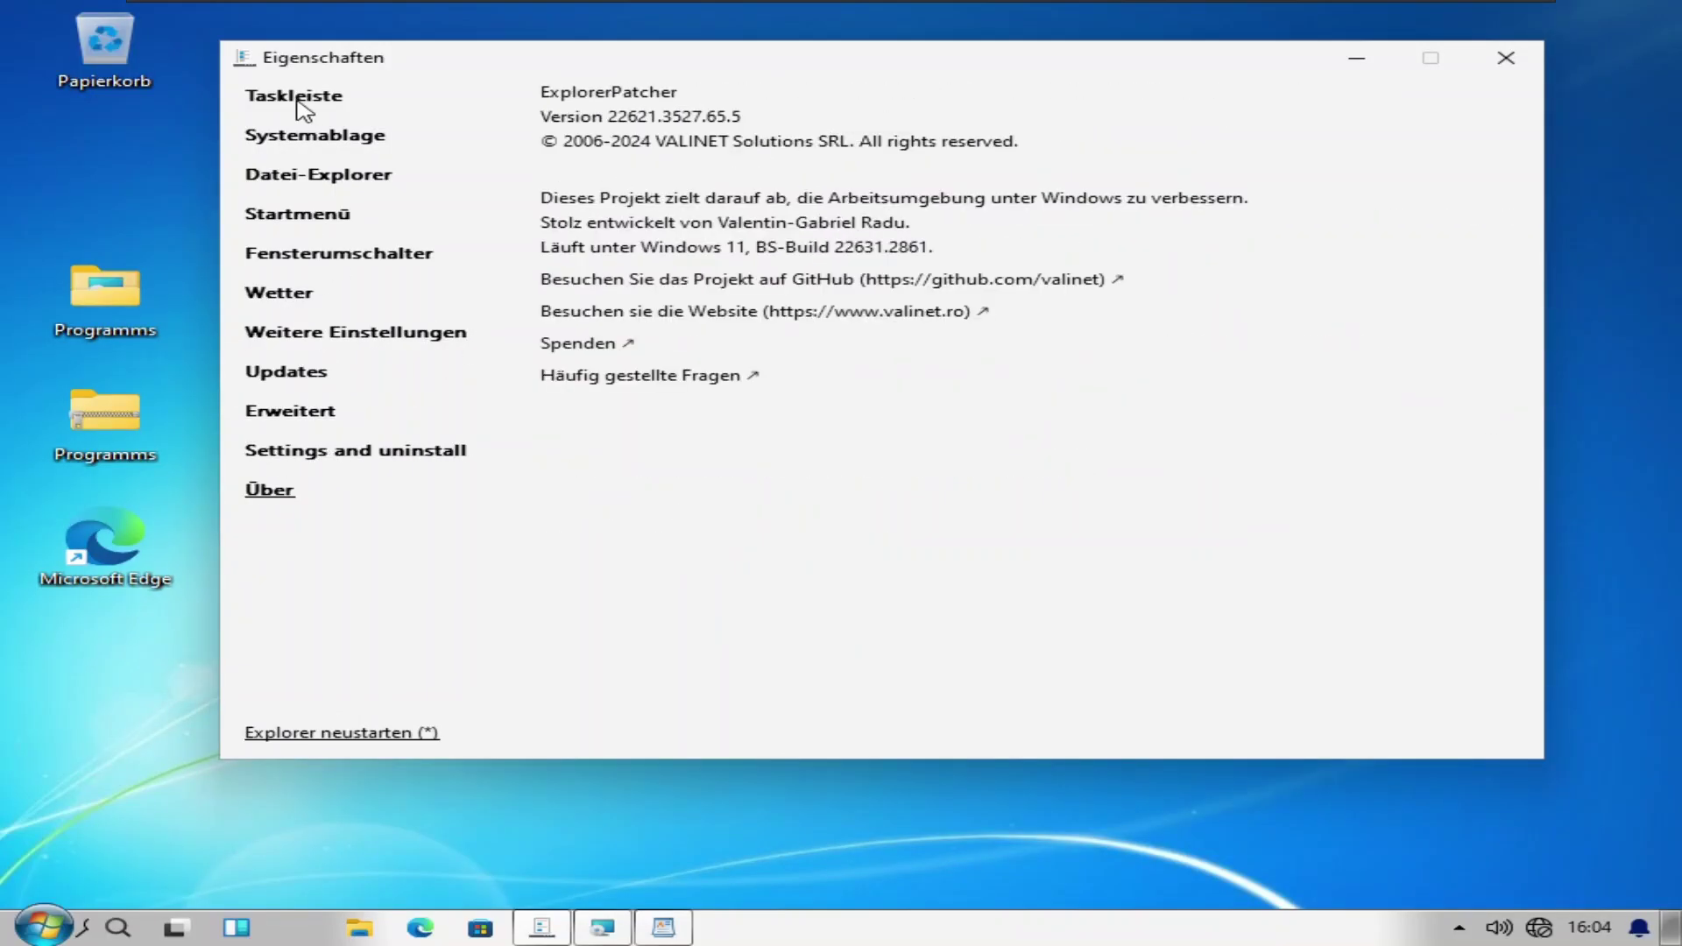
left_click(294, 96)
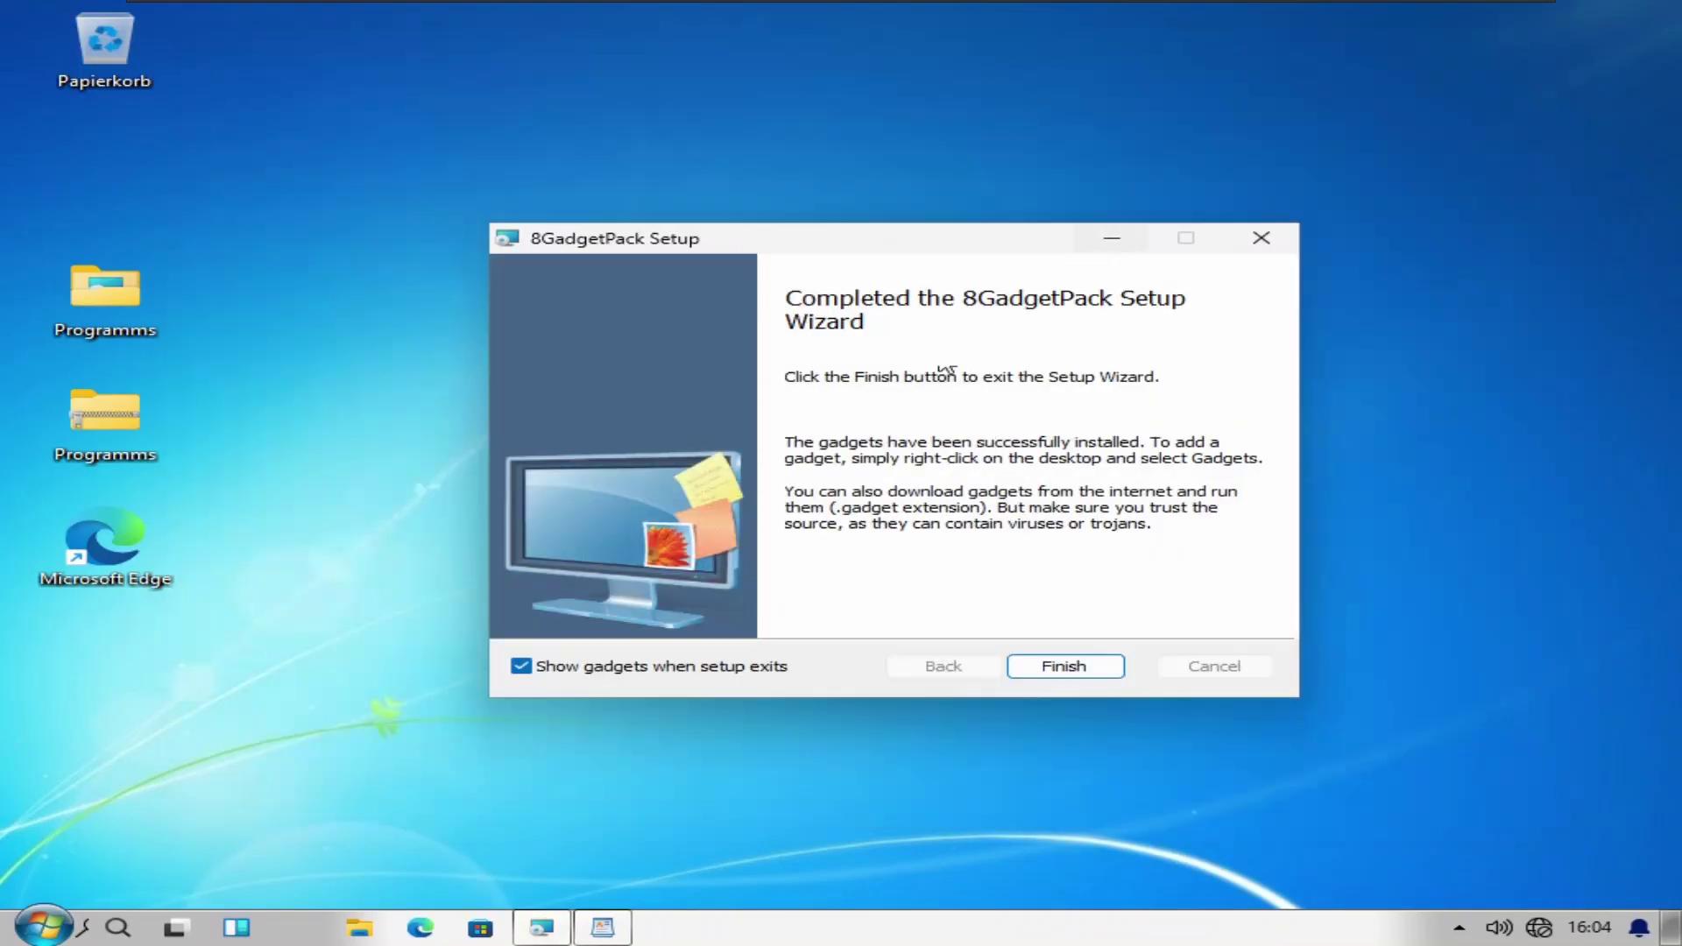
Step: Finish the 8GadgetPack setup with the option to show gadgets when setup exits
left_click(1034, 670)
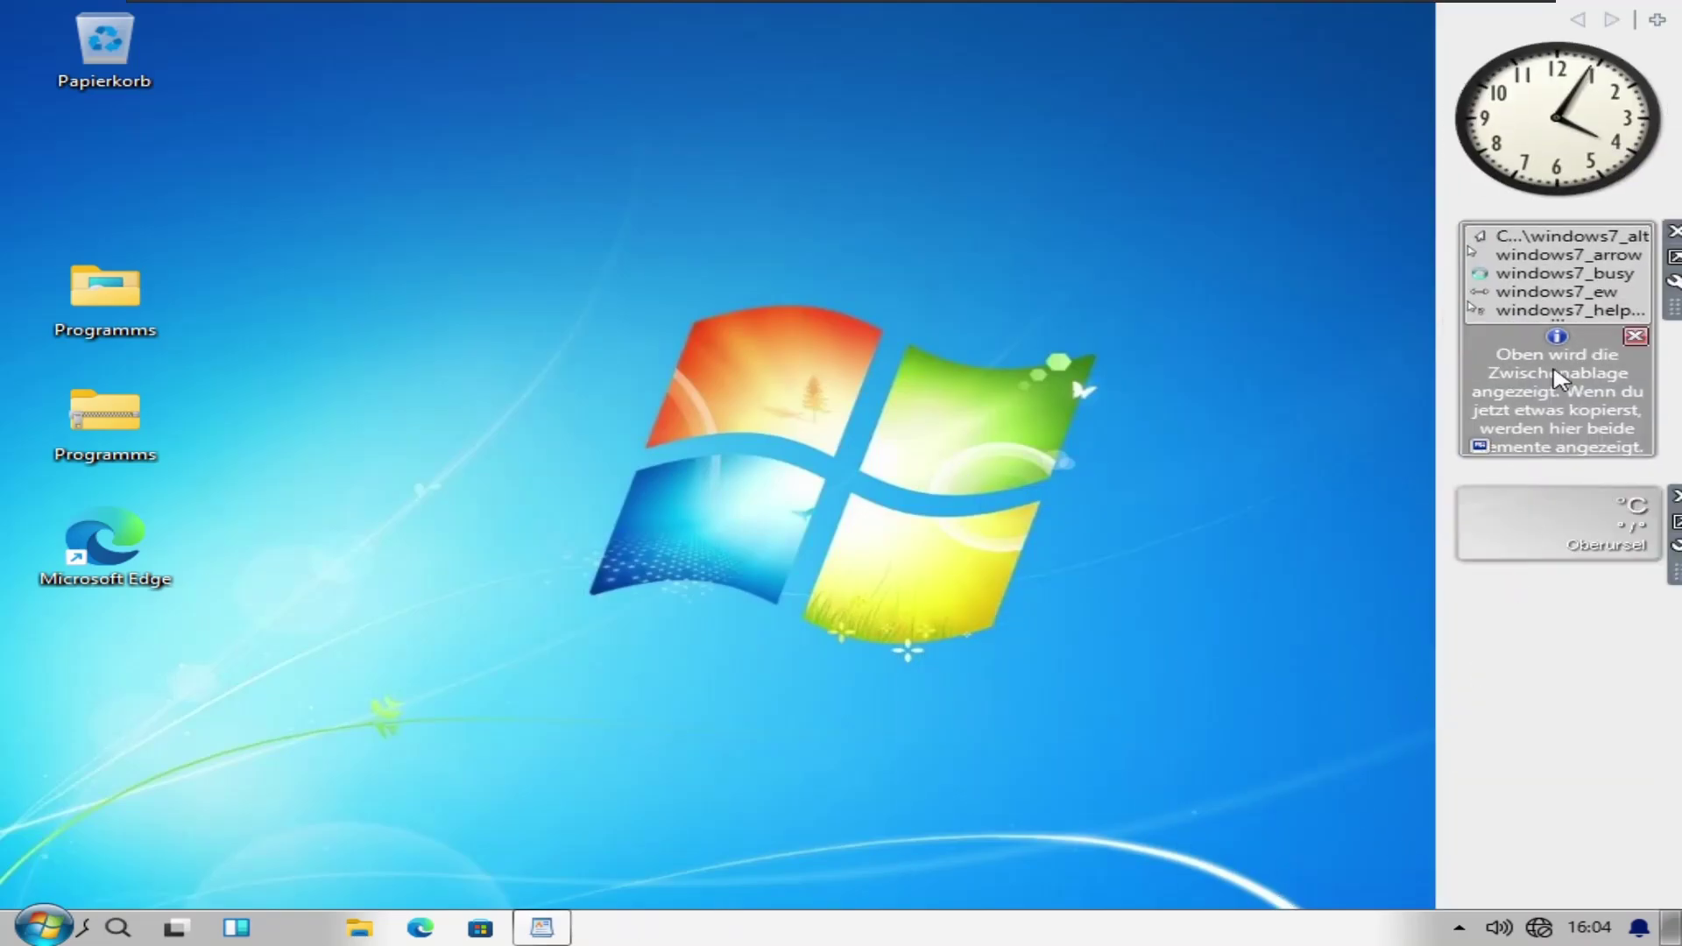
left_click_drag(1248, 696, 1249, 697)
left_click_drag(620, 454, 670, 432)
left_click_drag(394, 375, 778, 528)
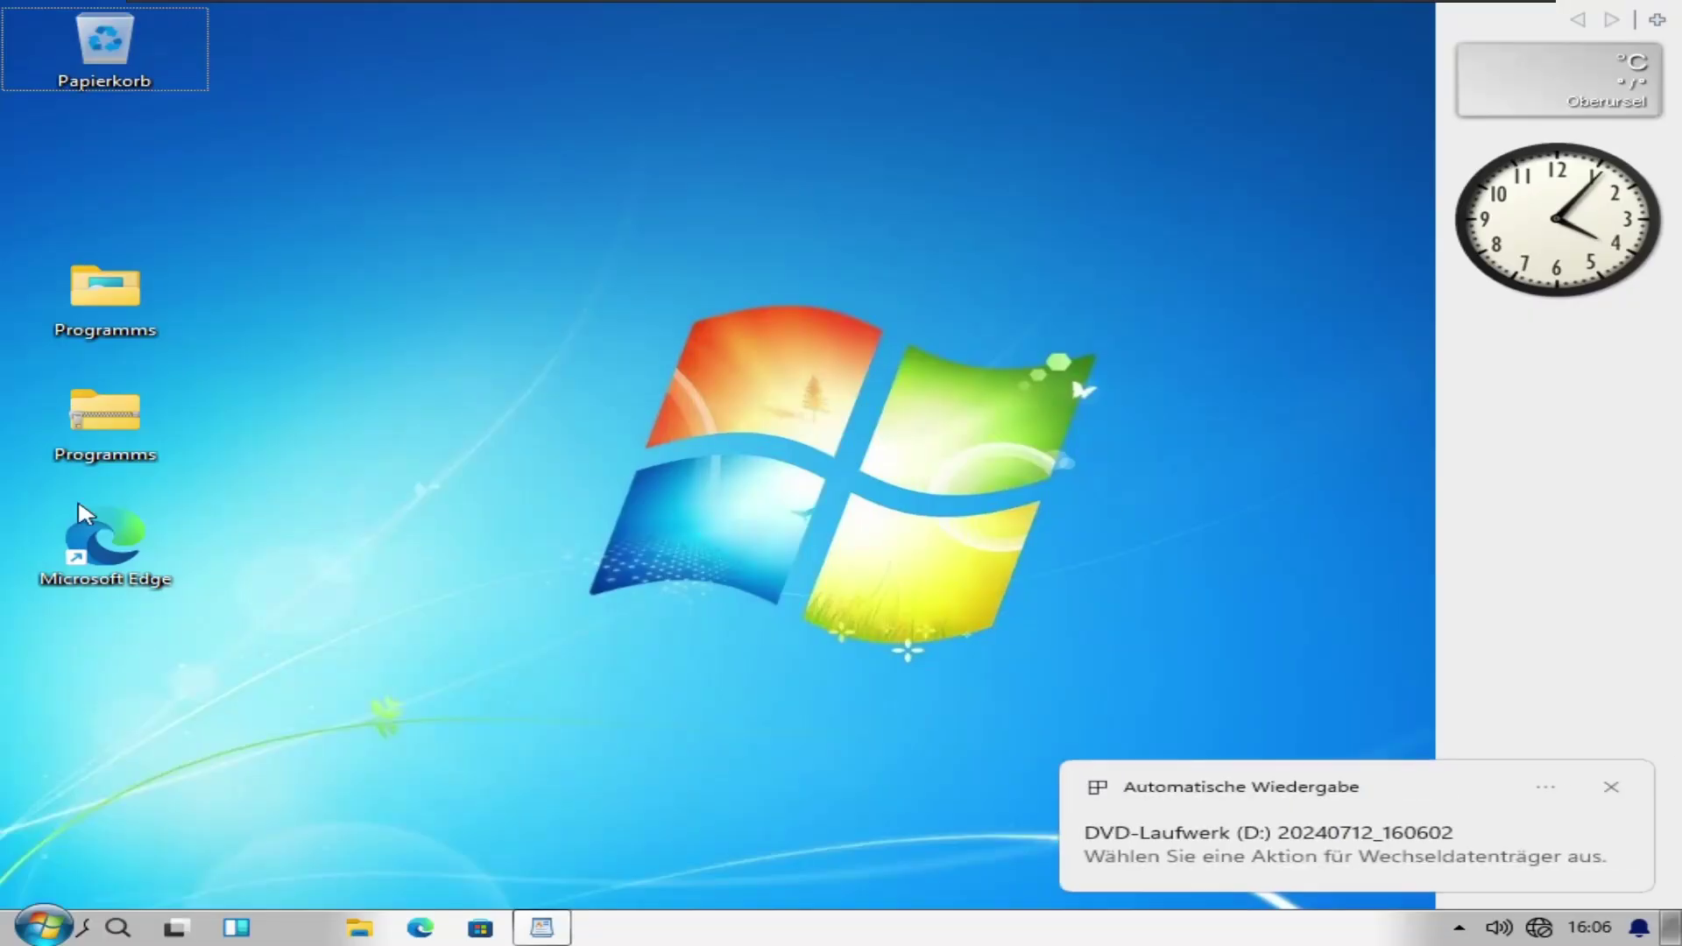
Step: Try to run the setup program from DVD-Laufwerk (D:) and exit it
left_click(359, 928)
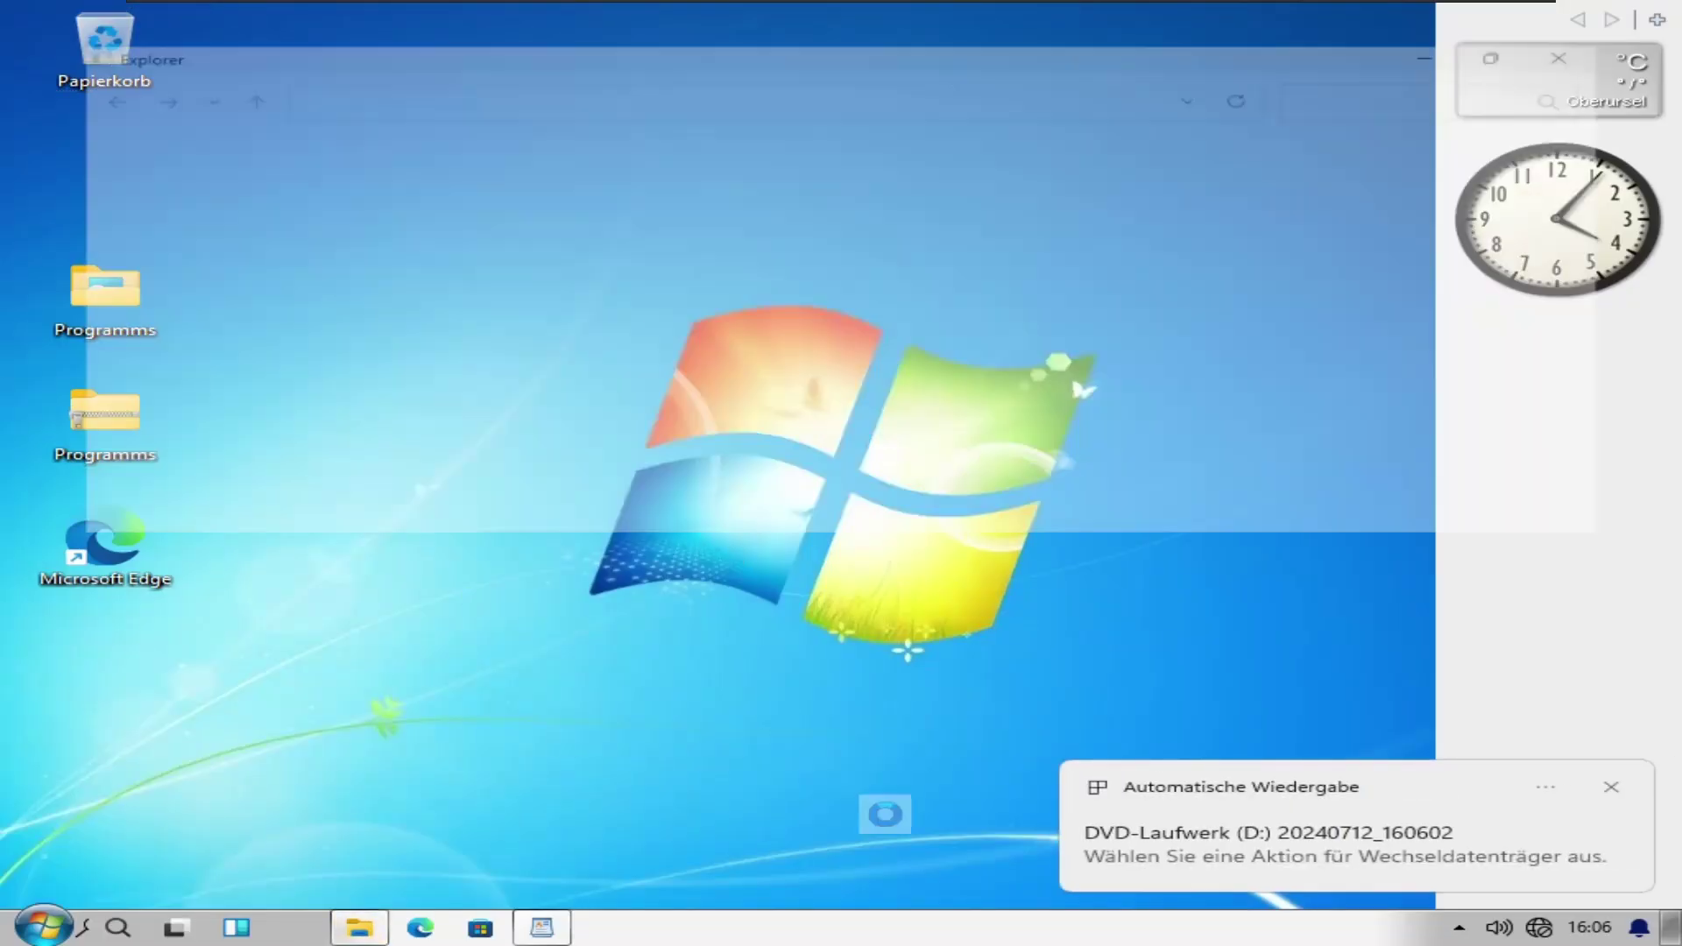
left_click(140, 670)
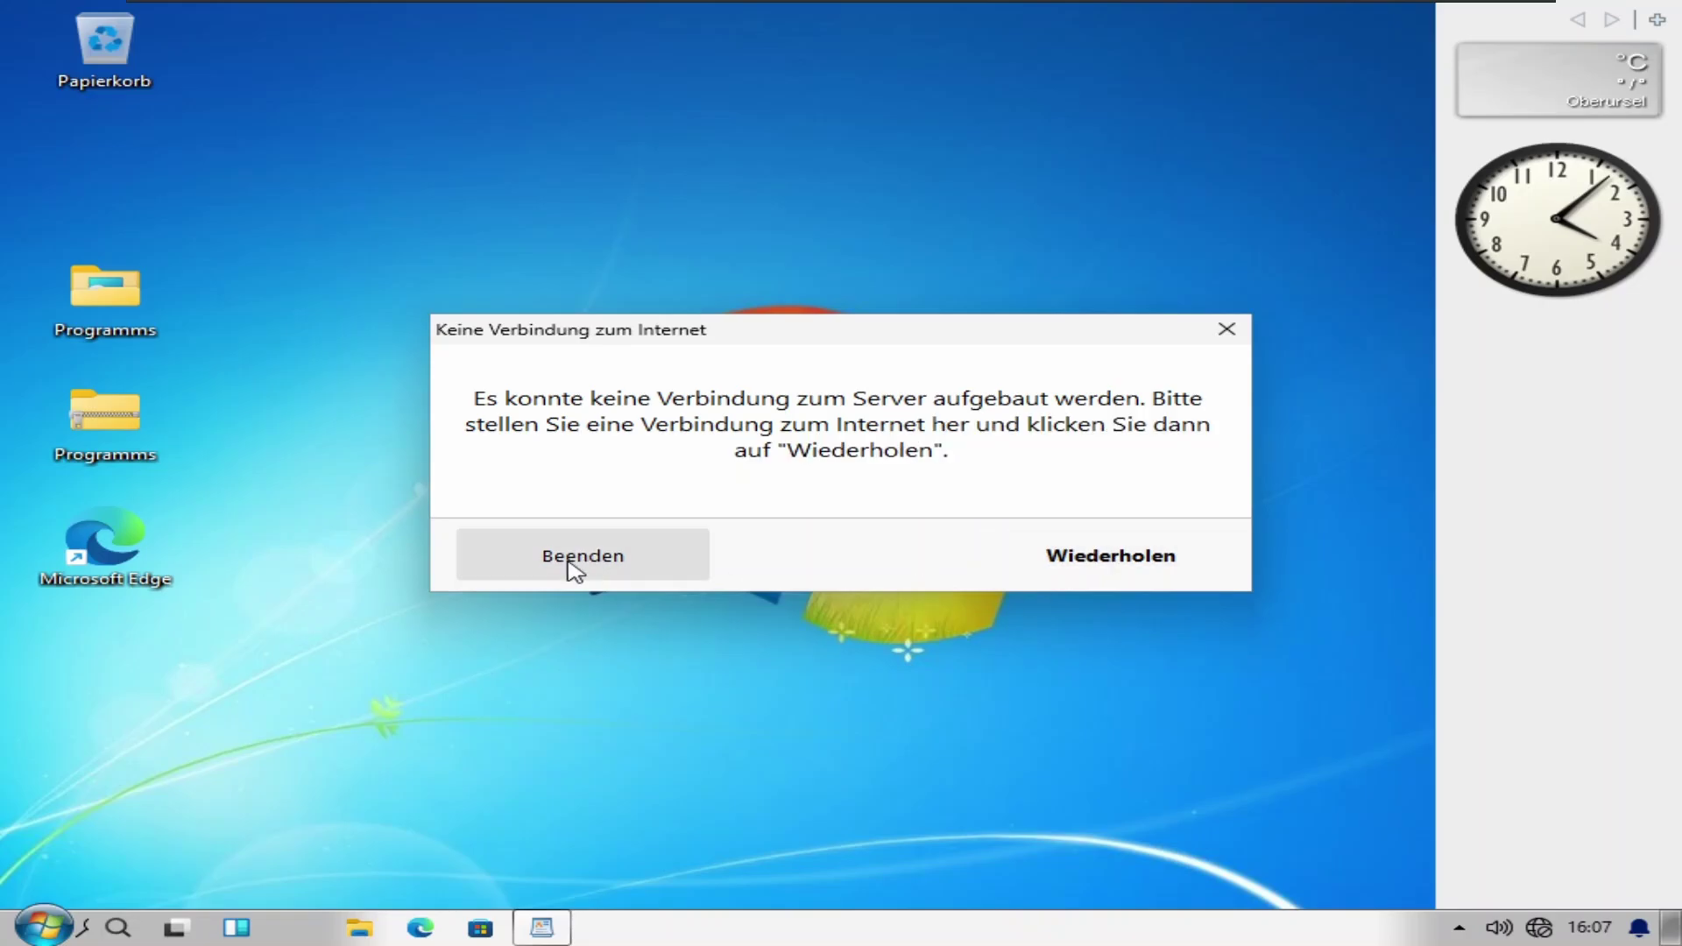
left_click(578, 557)
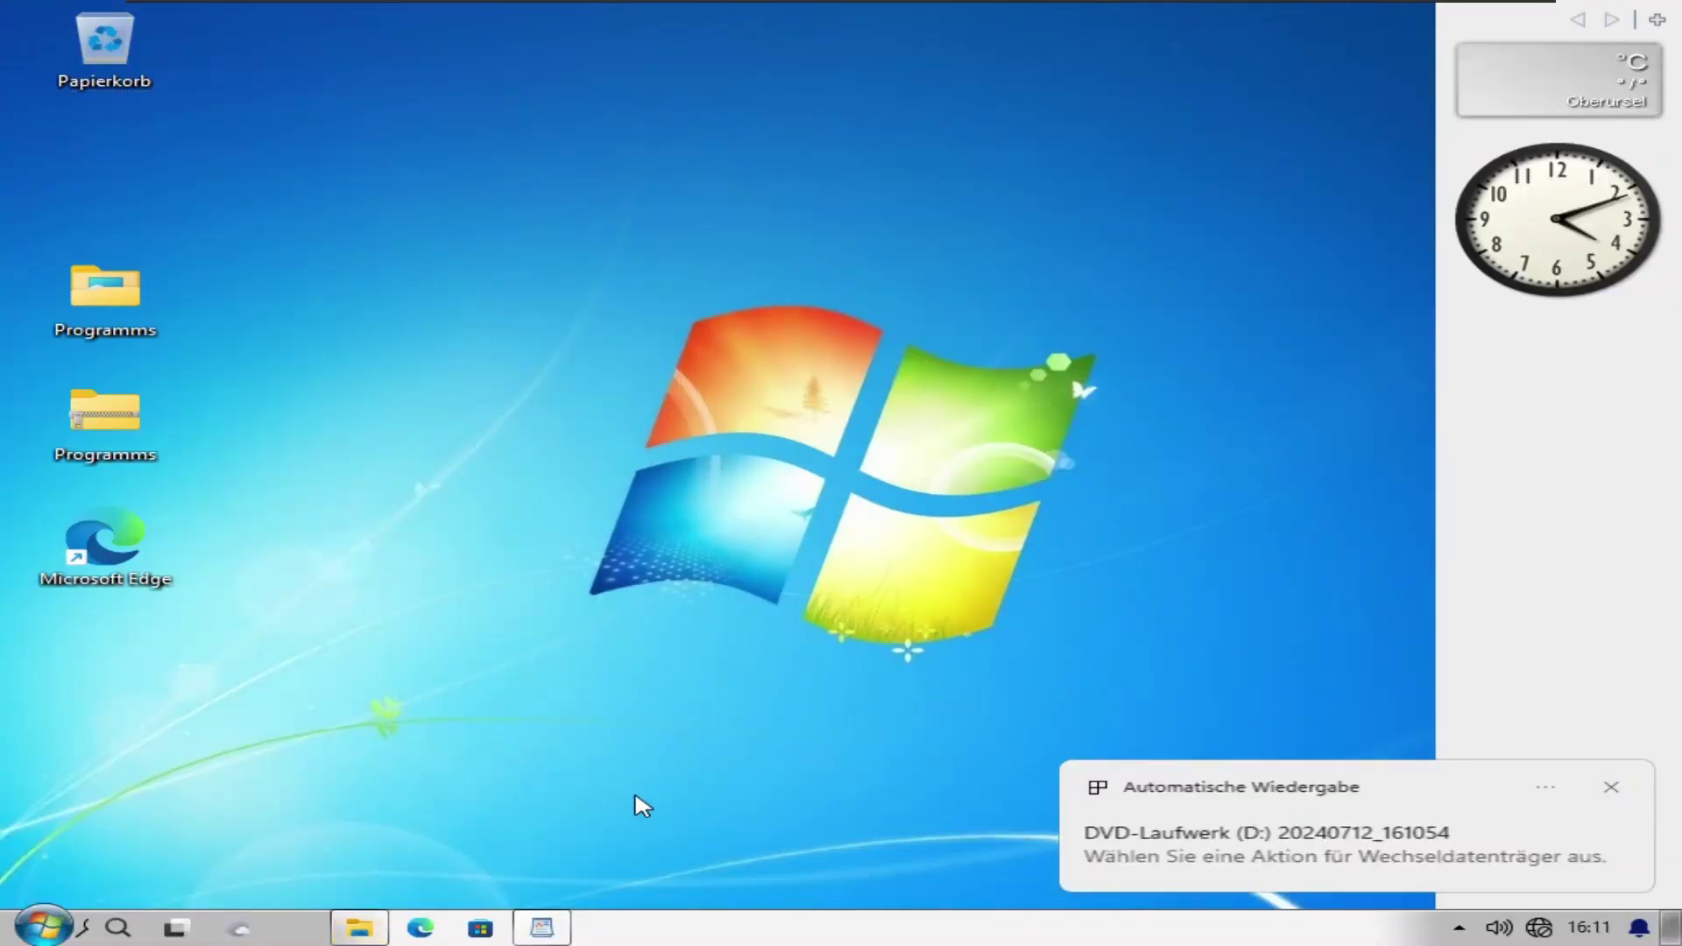
Step: Launch xplorer2_lite_setup from DVD-Laufwerk (D:), agree to the 32-bit installation, and acknowledge the non-profit use notice
left_click(359, 927)
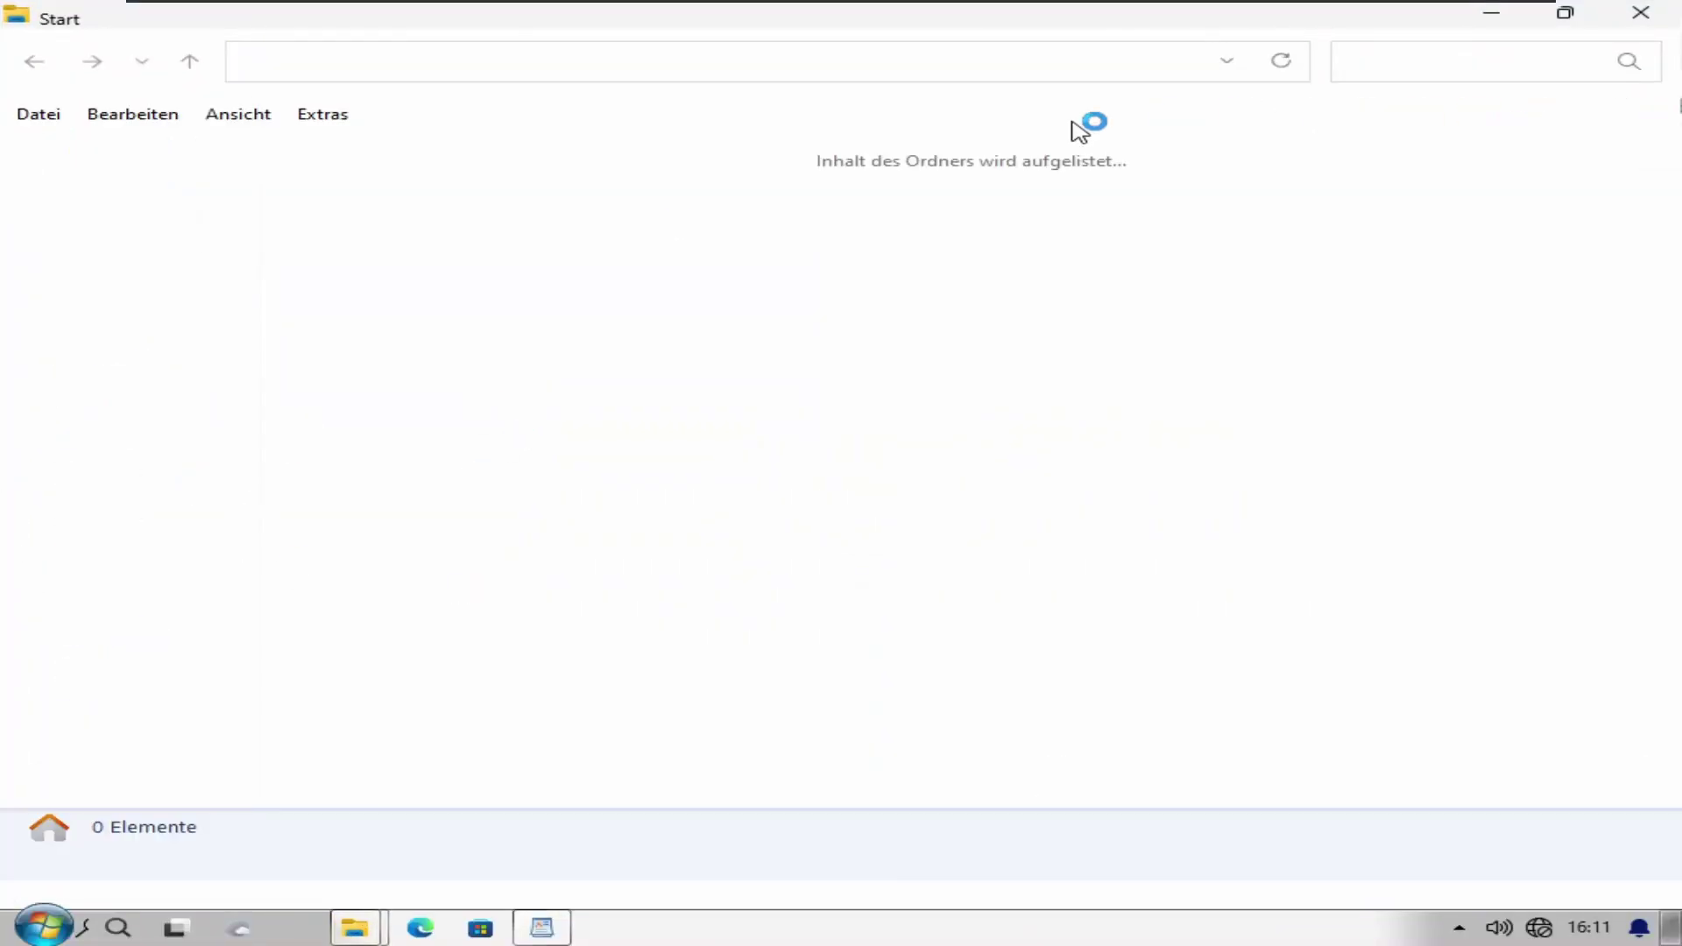
left_click(129, 632)
double_click(961, 256)
double_click(429, 270)
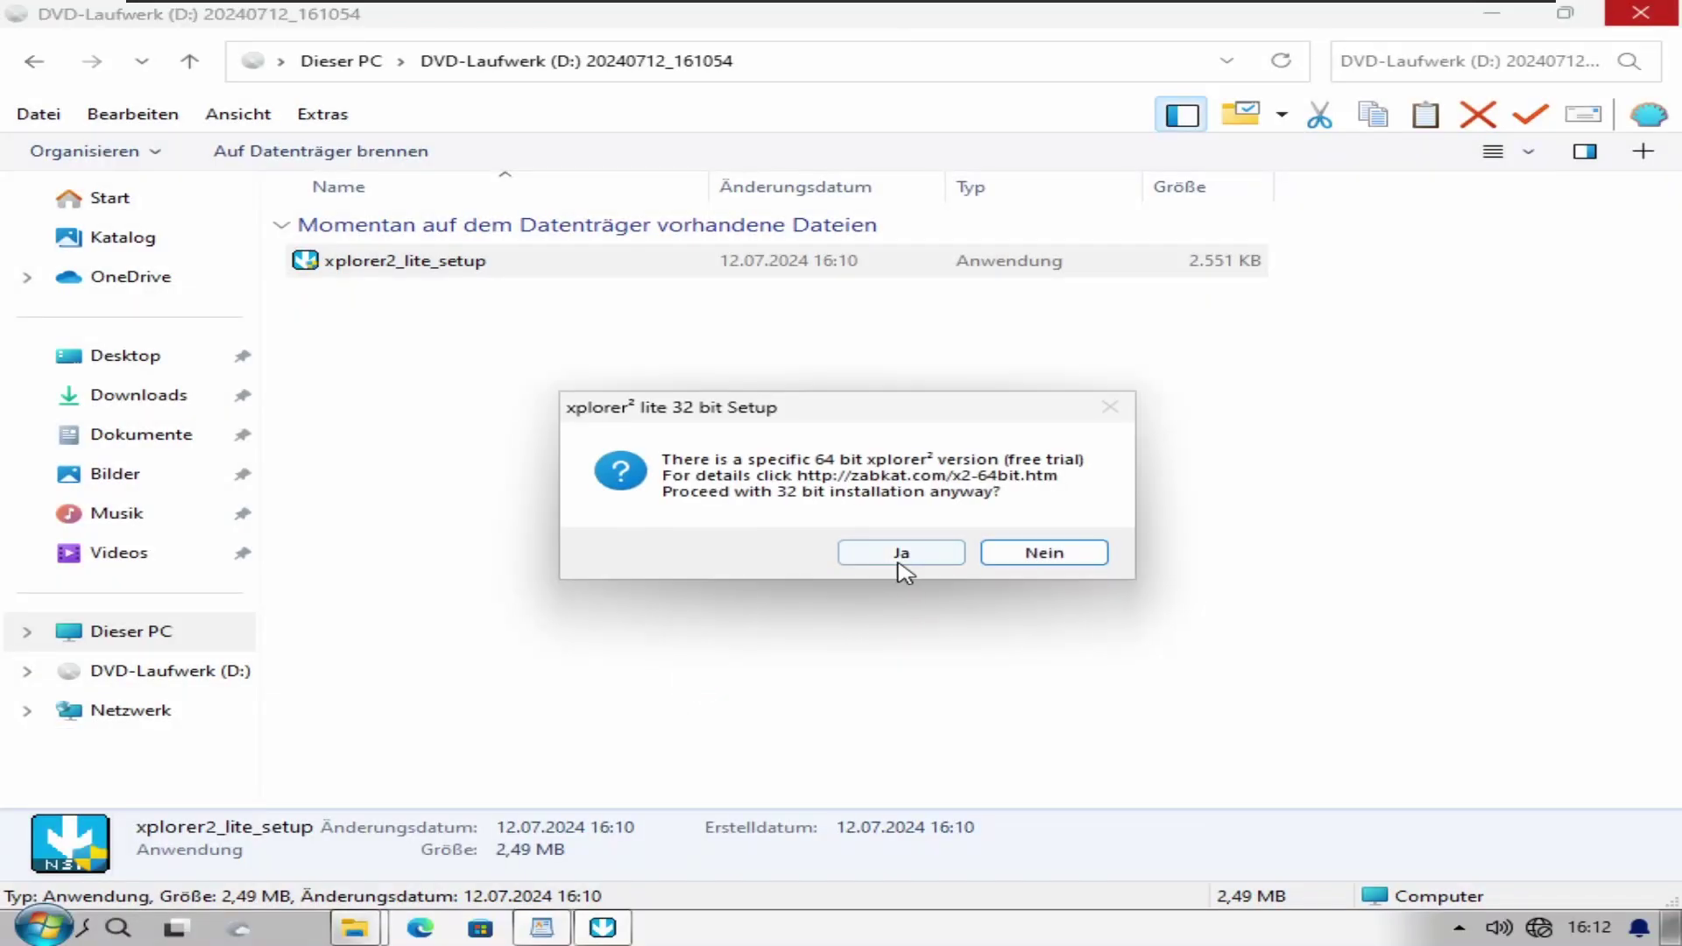
left_click(905, 555)
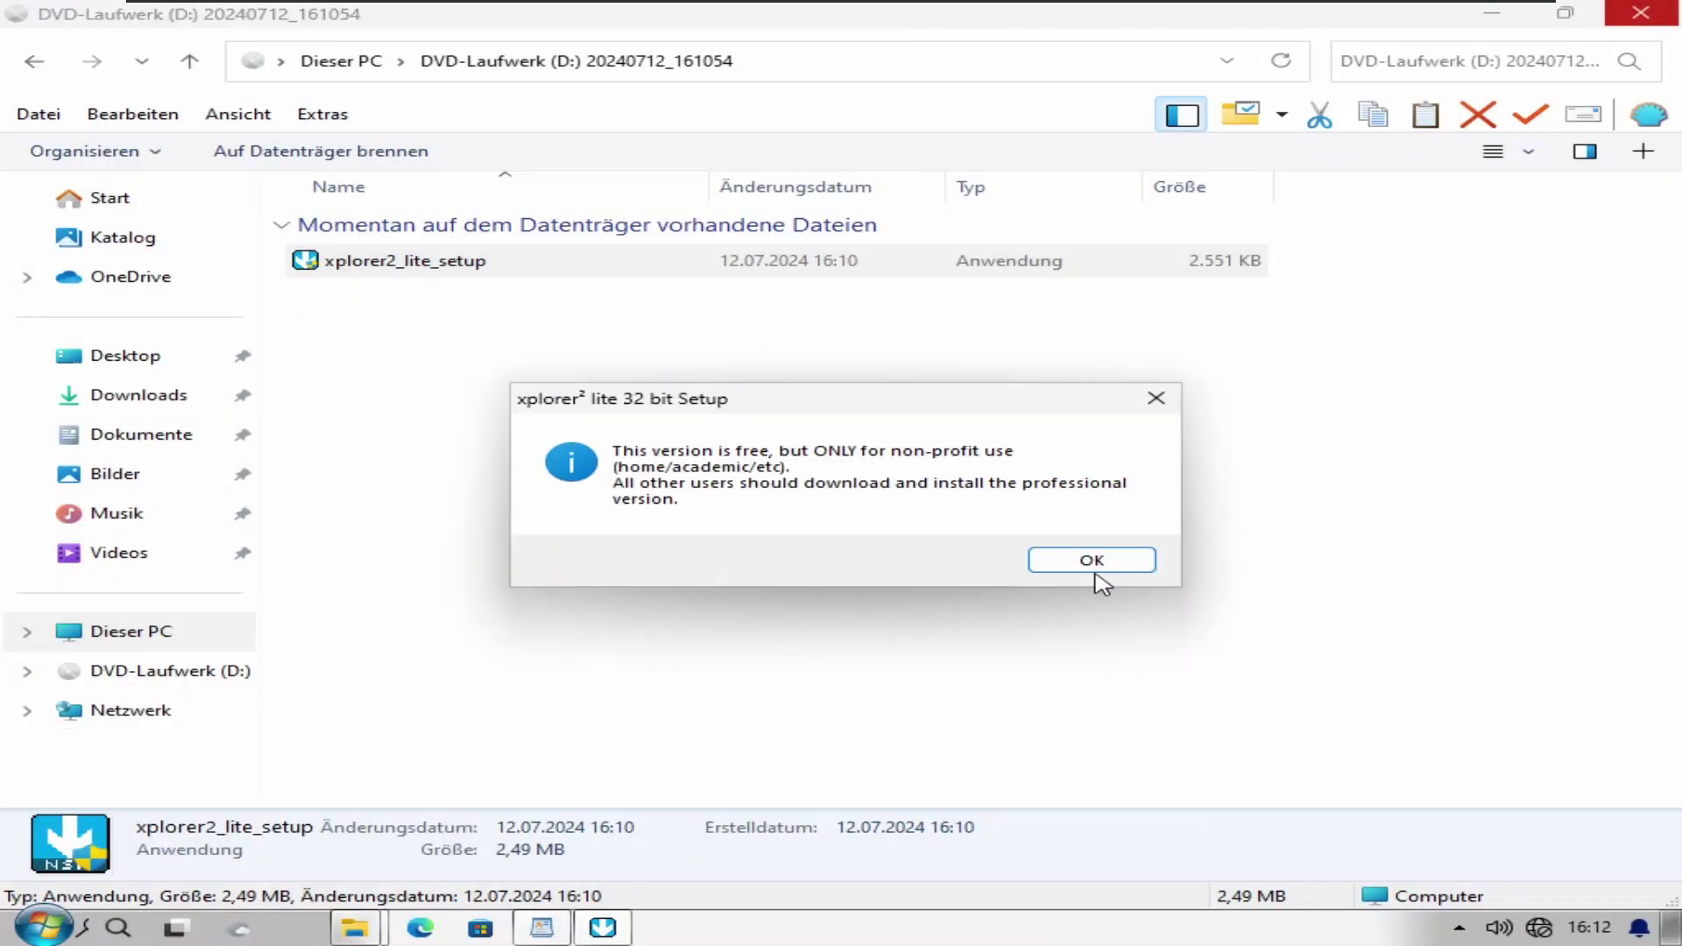
left_click(1094, 565)
Step: Install xplorer² lite 32 bit in the default folder and finish with Run xplorer² enabled and Show Readme disabled
left_click(1055, 707)
left_click(1055, 706)
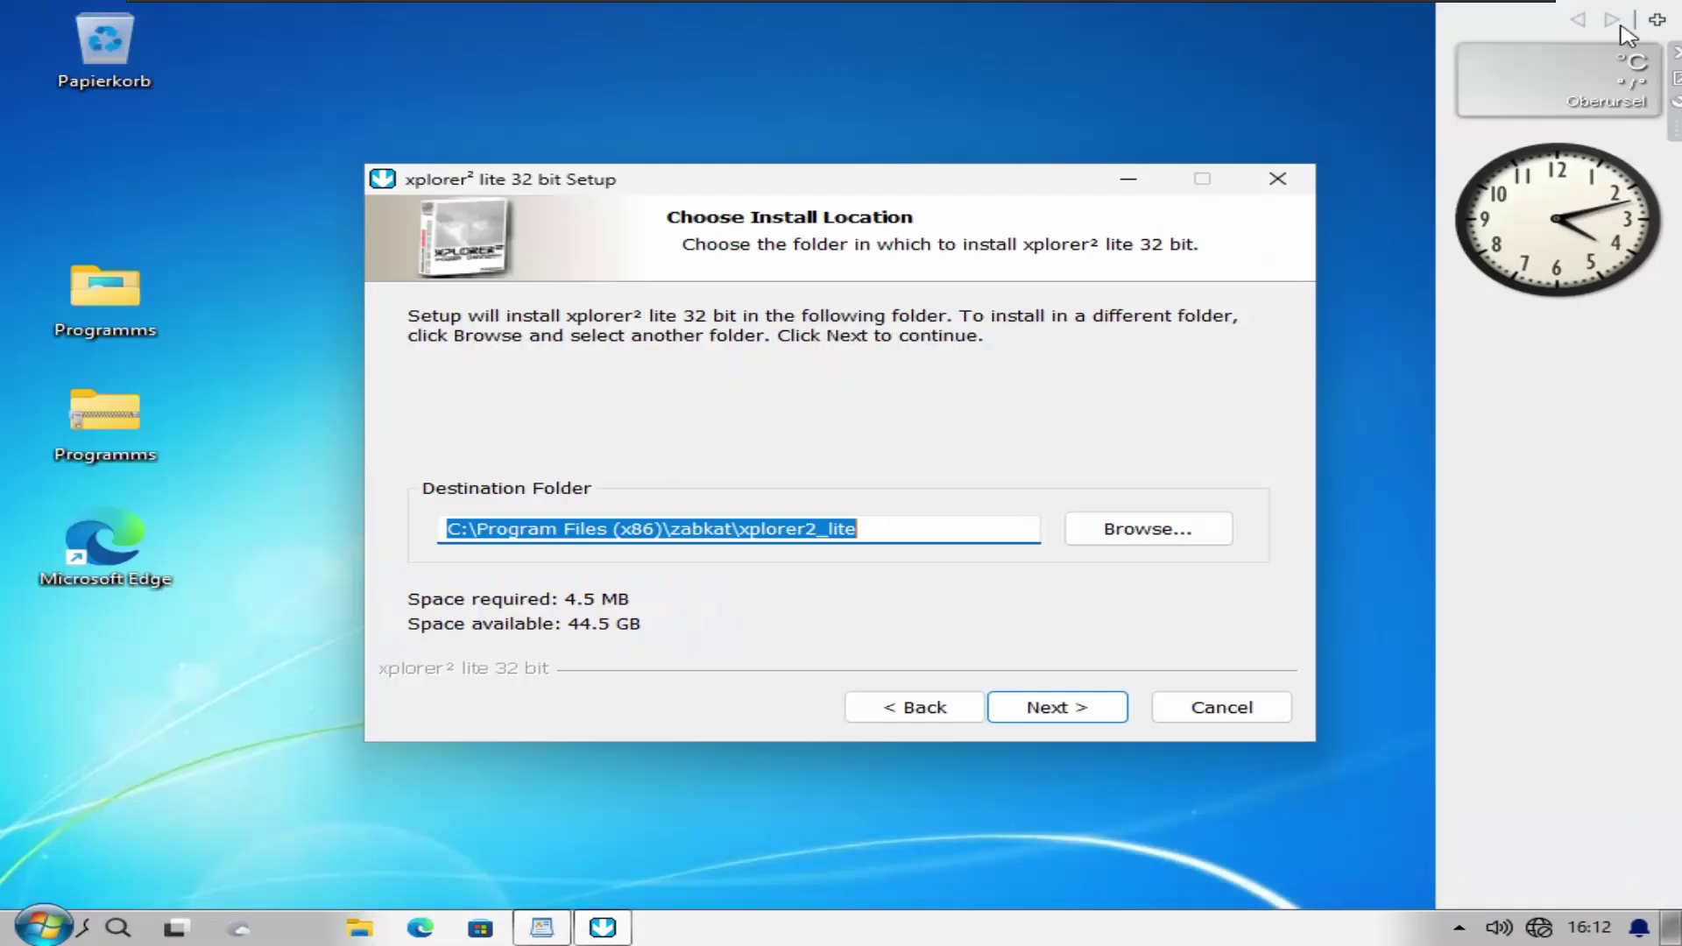
left_click(1051, 710)
left_click(1051, 711)
left_click(1054, 706)
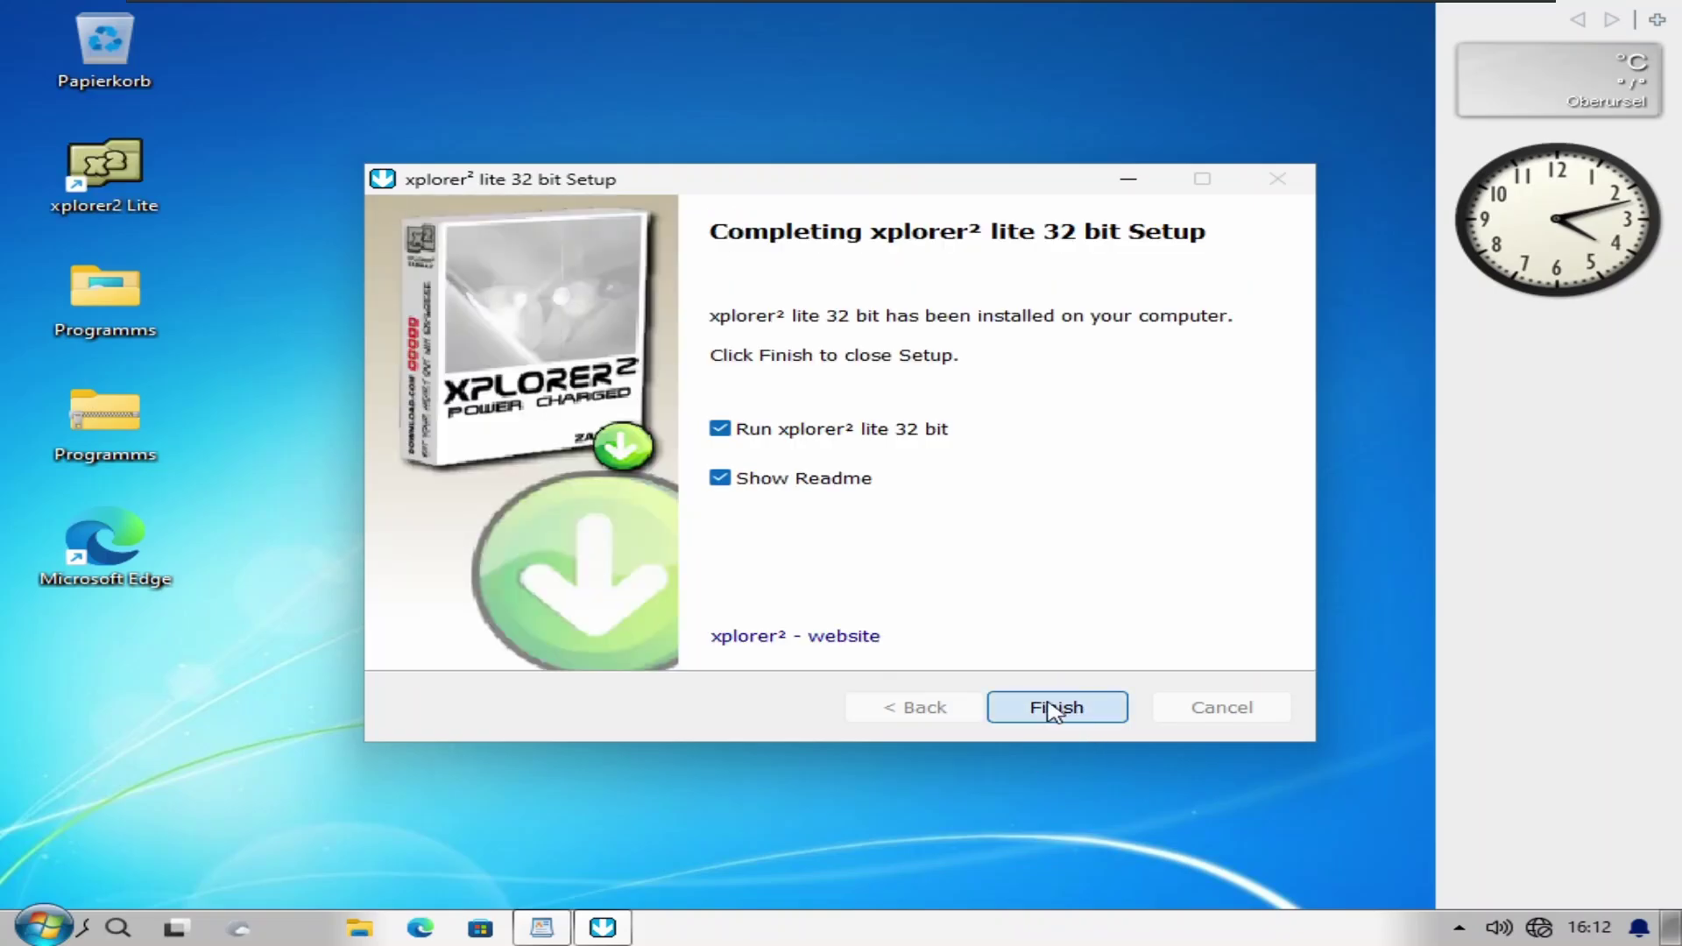
left_click(1078, 706)
left_click(734, 483)
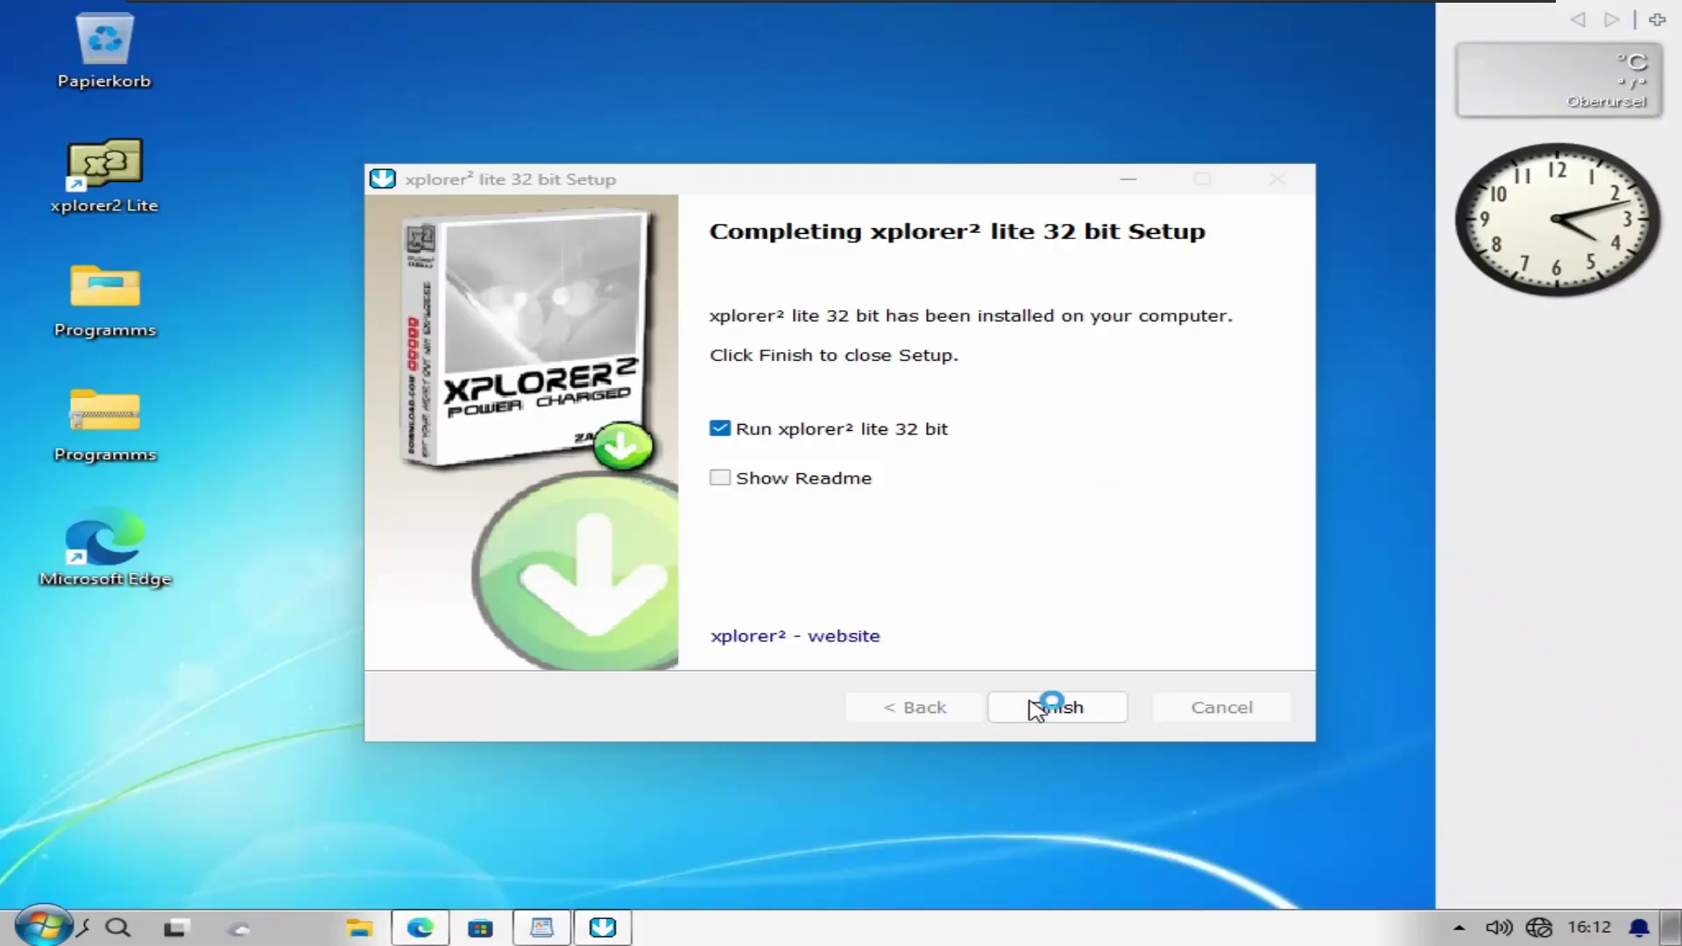
left_click(1060, 706)
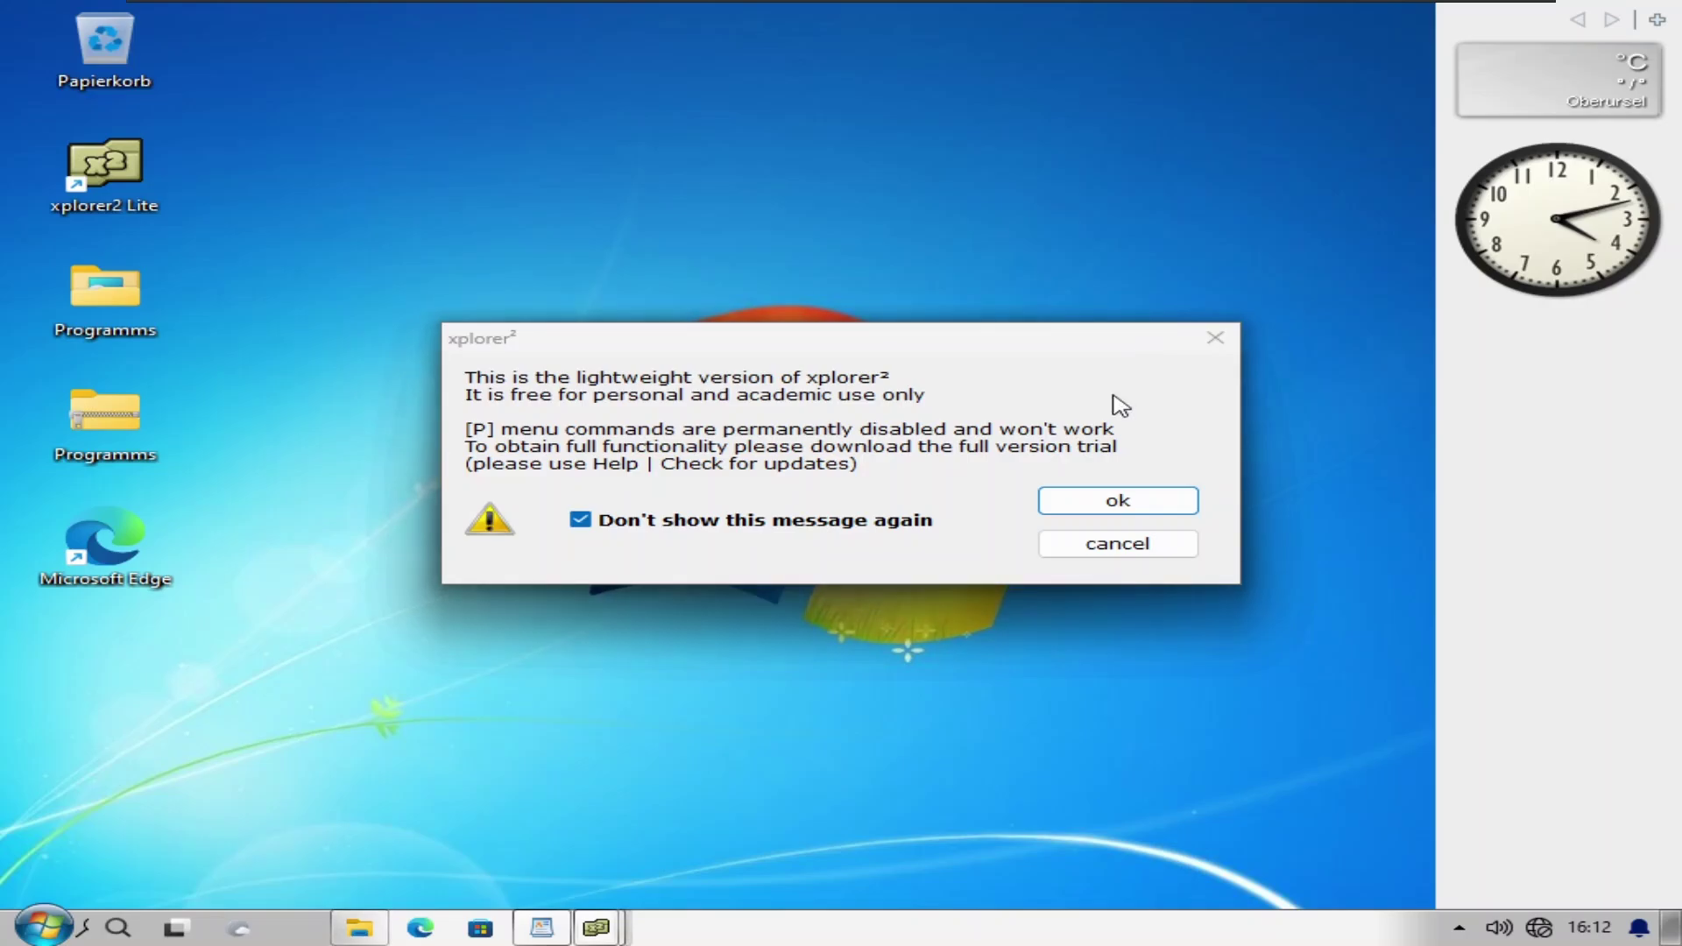
Step: Dismiss the xplorer² lightweight-version notices and move the gadget gallery window out of their way
left_click(1113, 502)
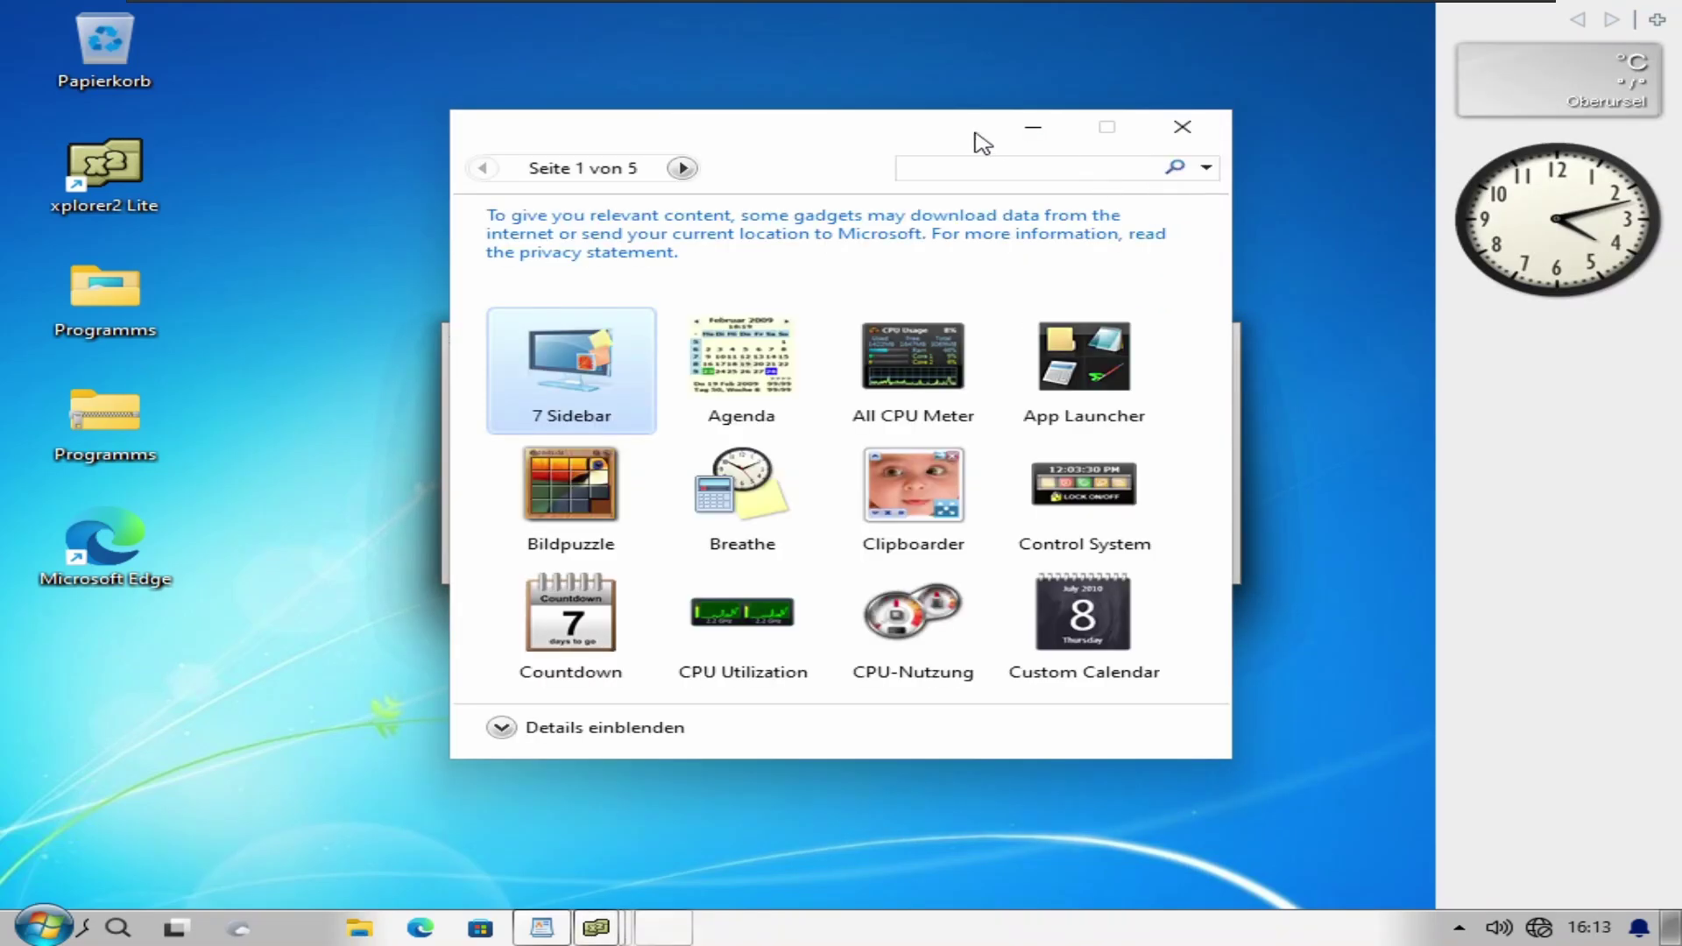
left_click_drag(914, 135, 820, 244)
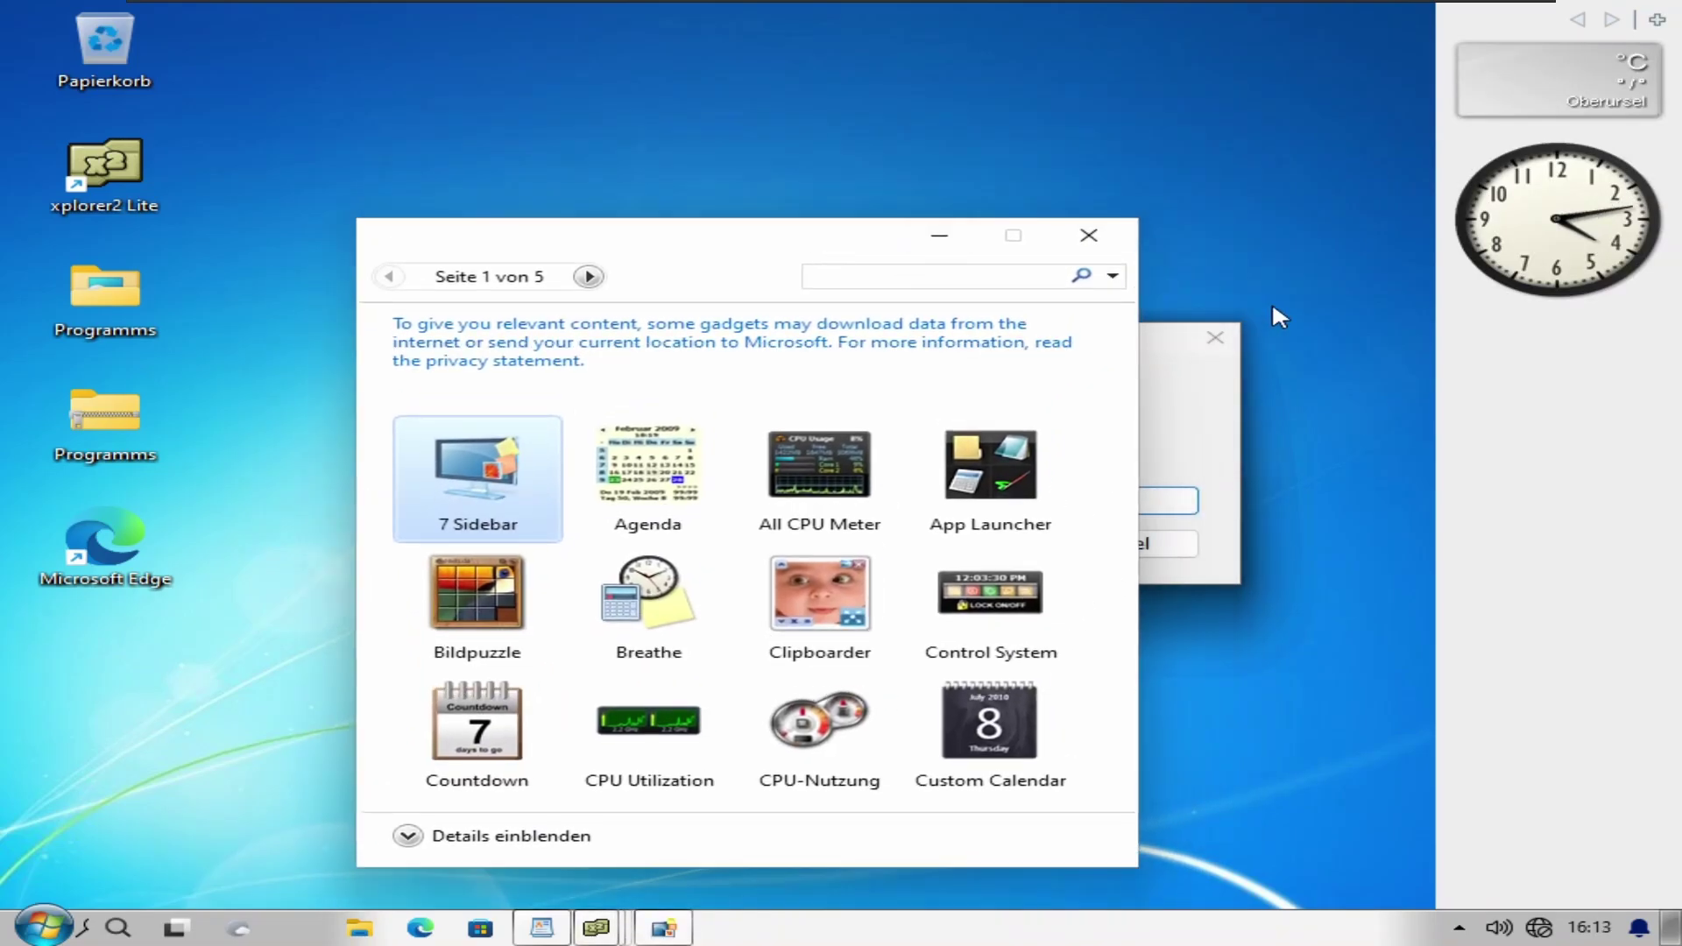
left_click(1233, 341)
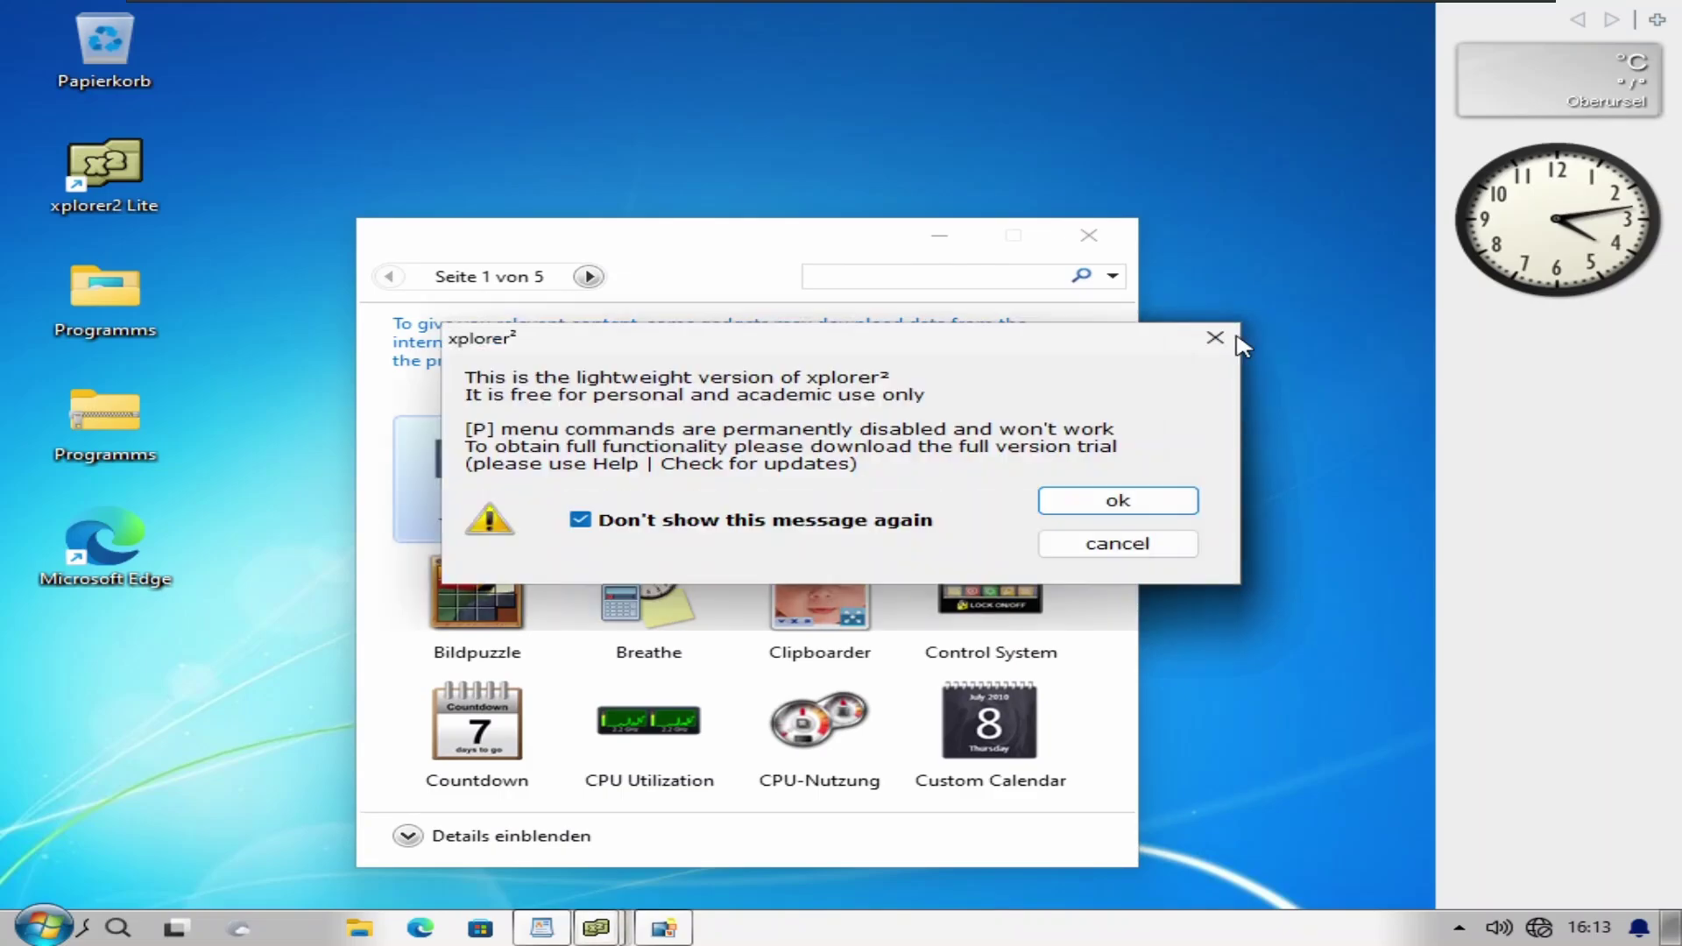
left_click(1233, 339)
left_click(1228, 339)
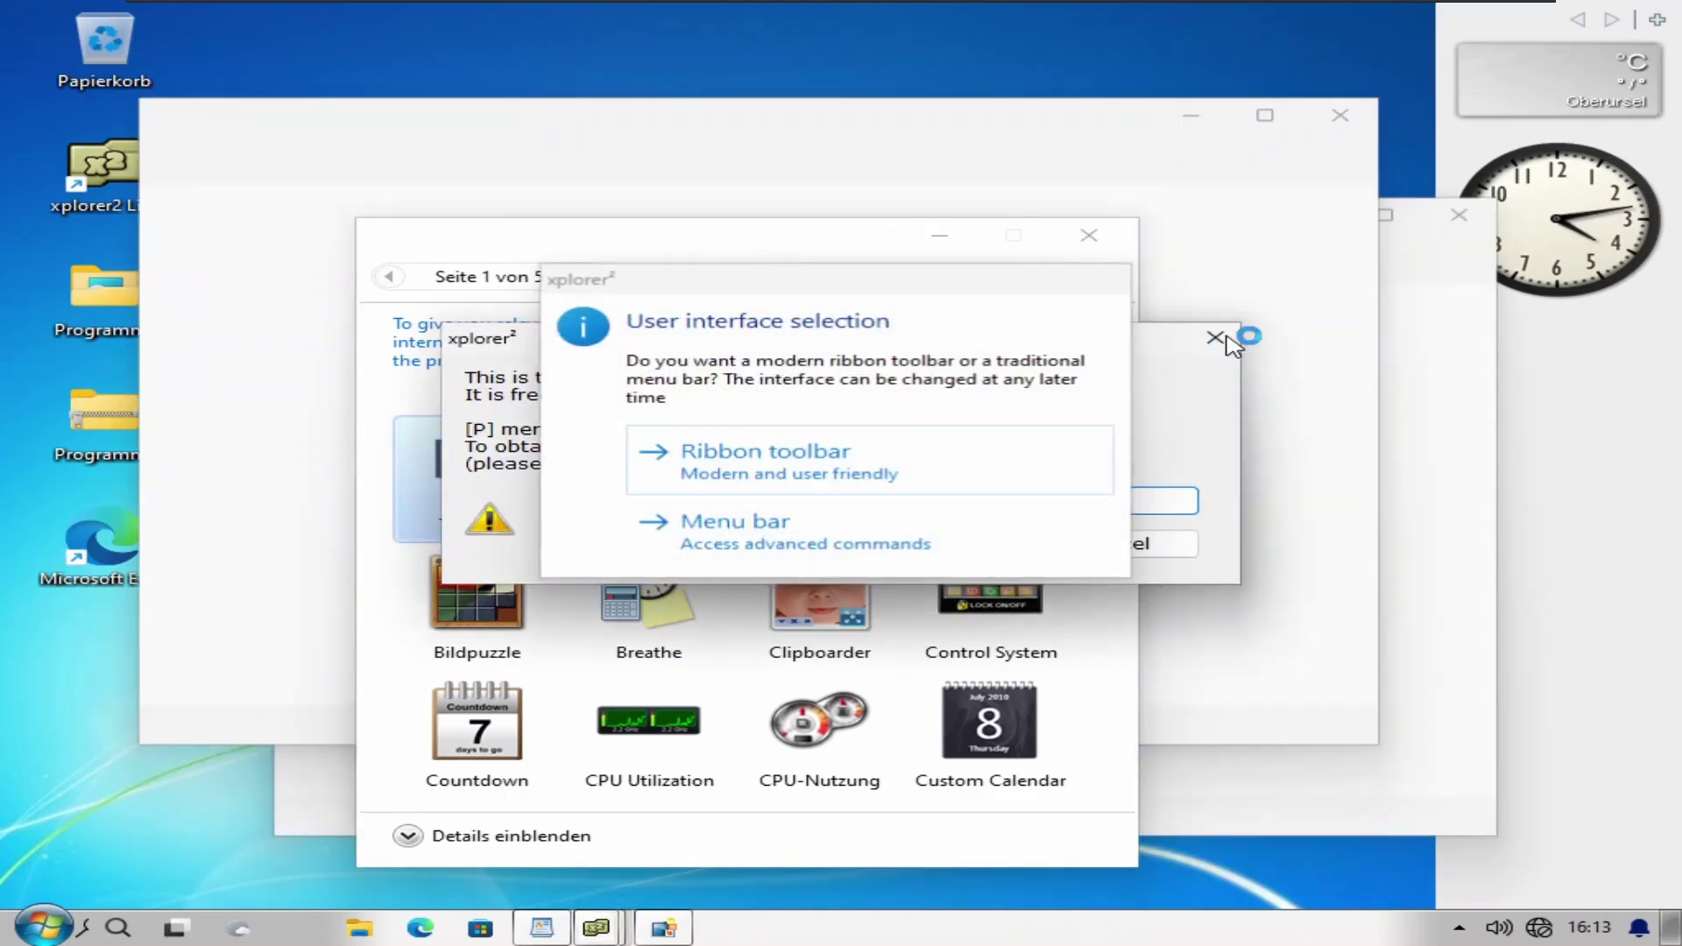
left_click(1216, 337)
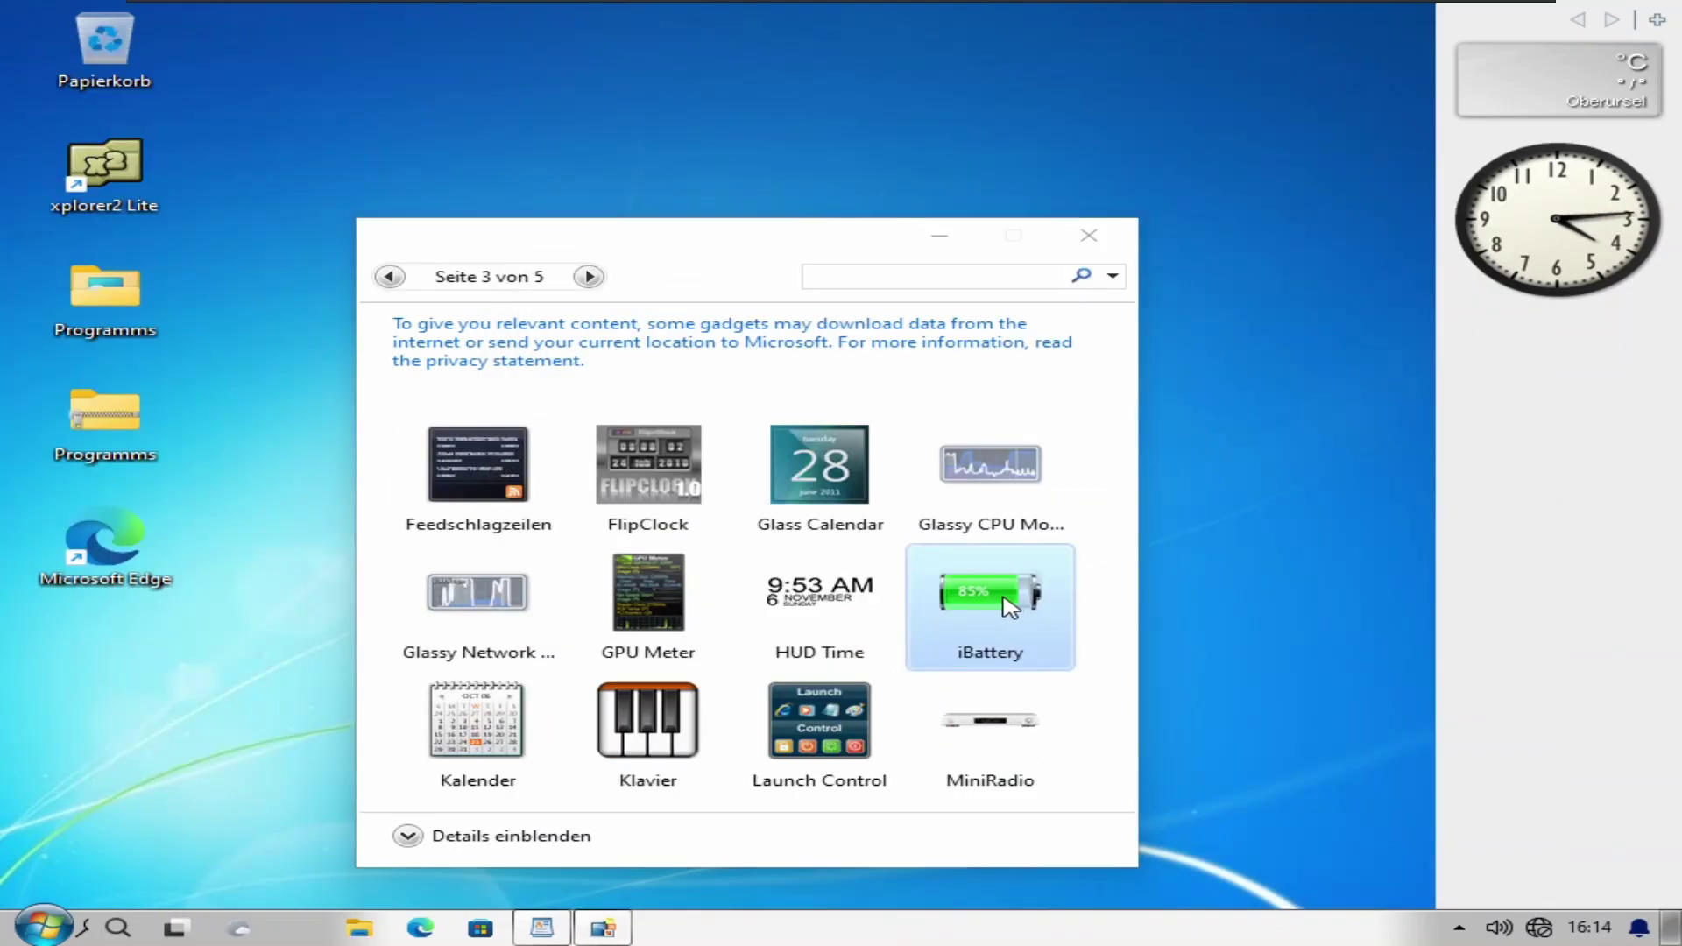
Step: Add the iBattery gadget from the third gallery page to the sidebar and close the gallery
double_click(999, 609)
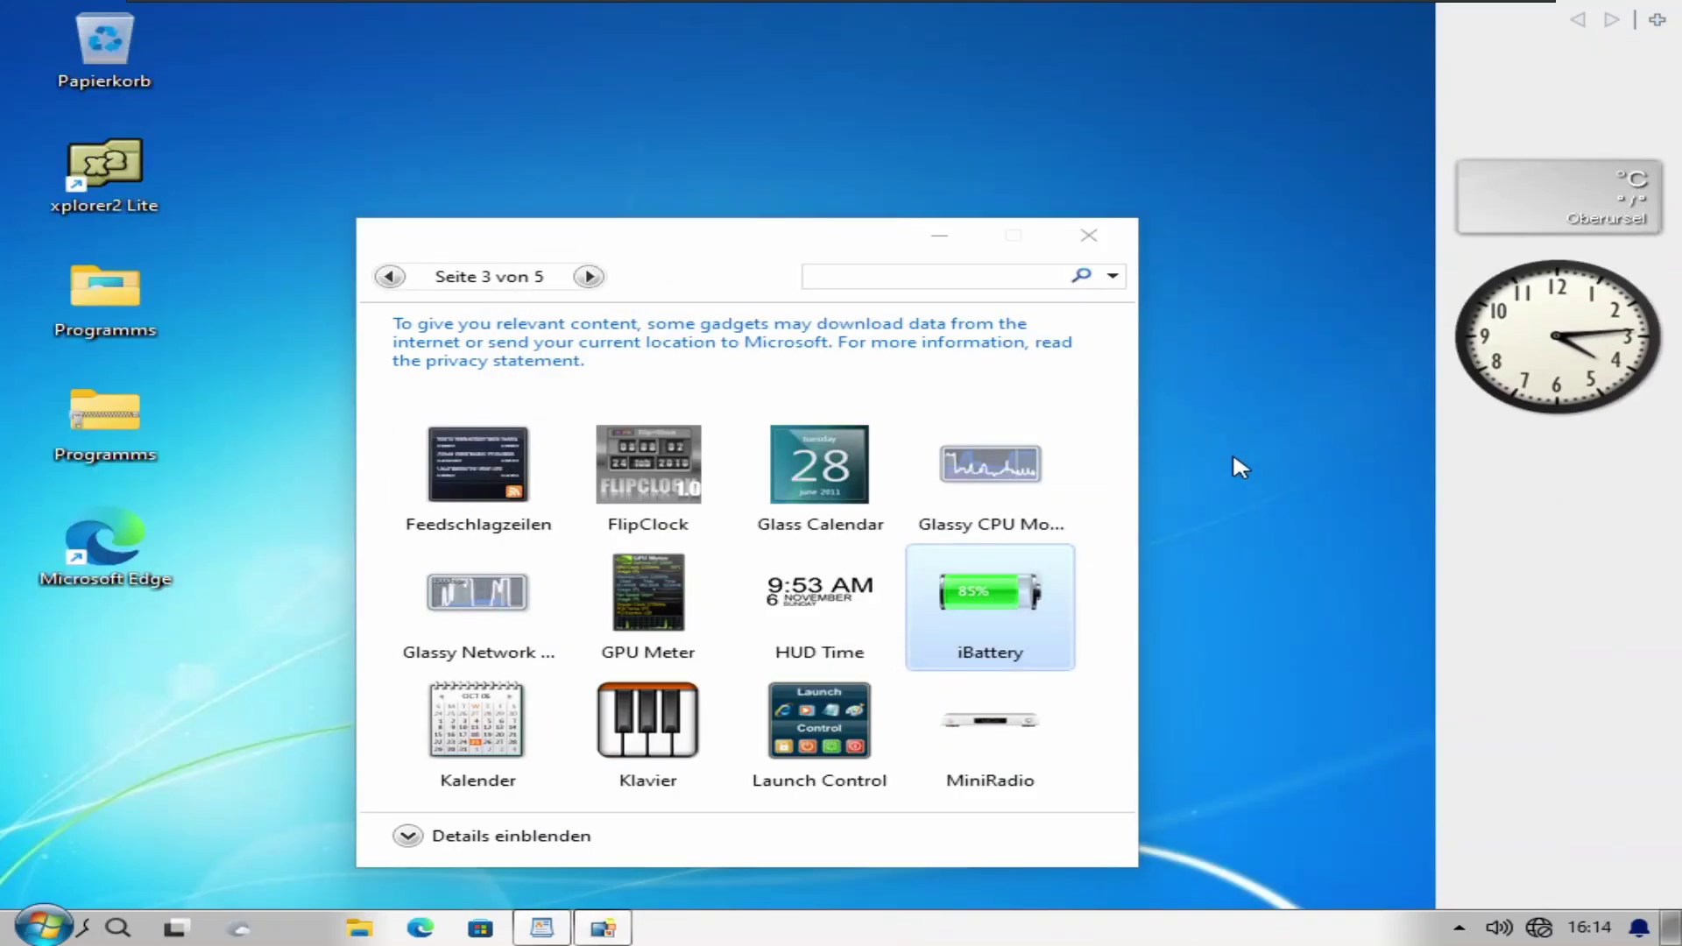
left_click(1089, 236)
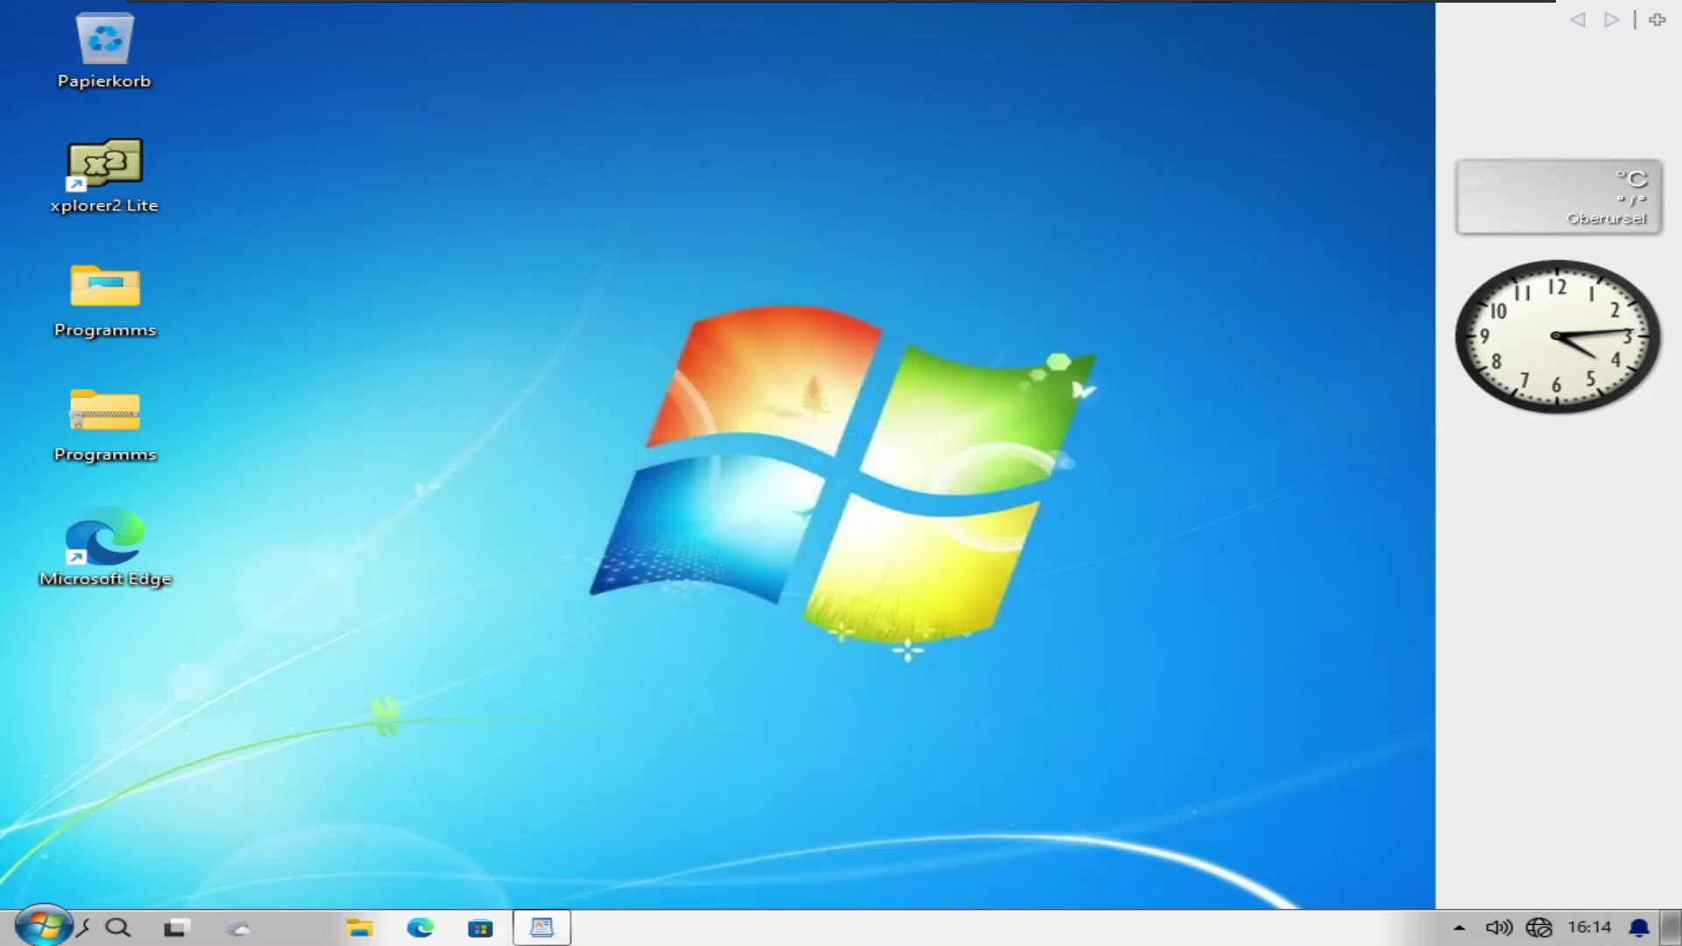
left_click_drag(846, 834, 847, 837)
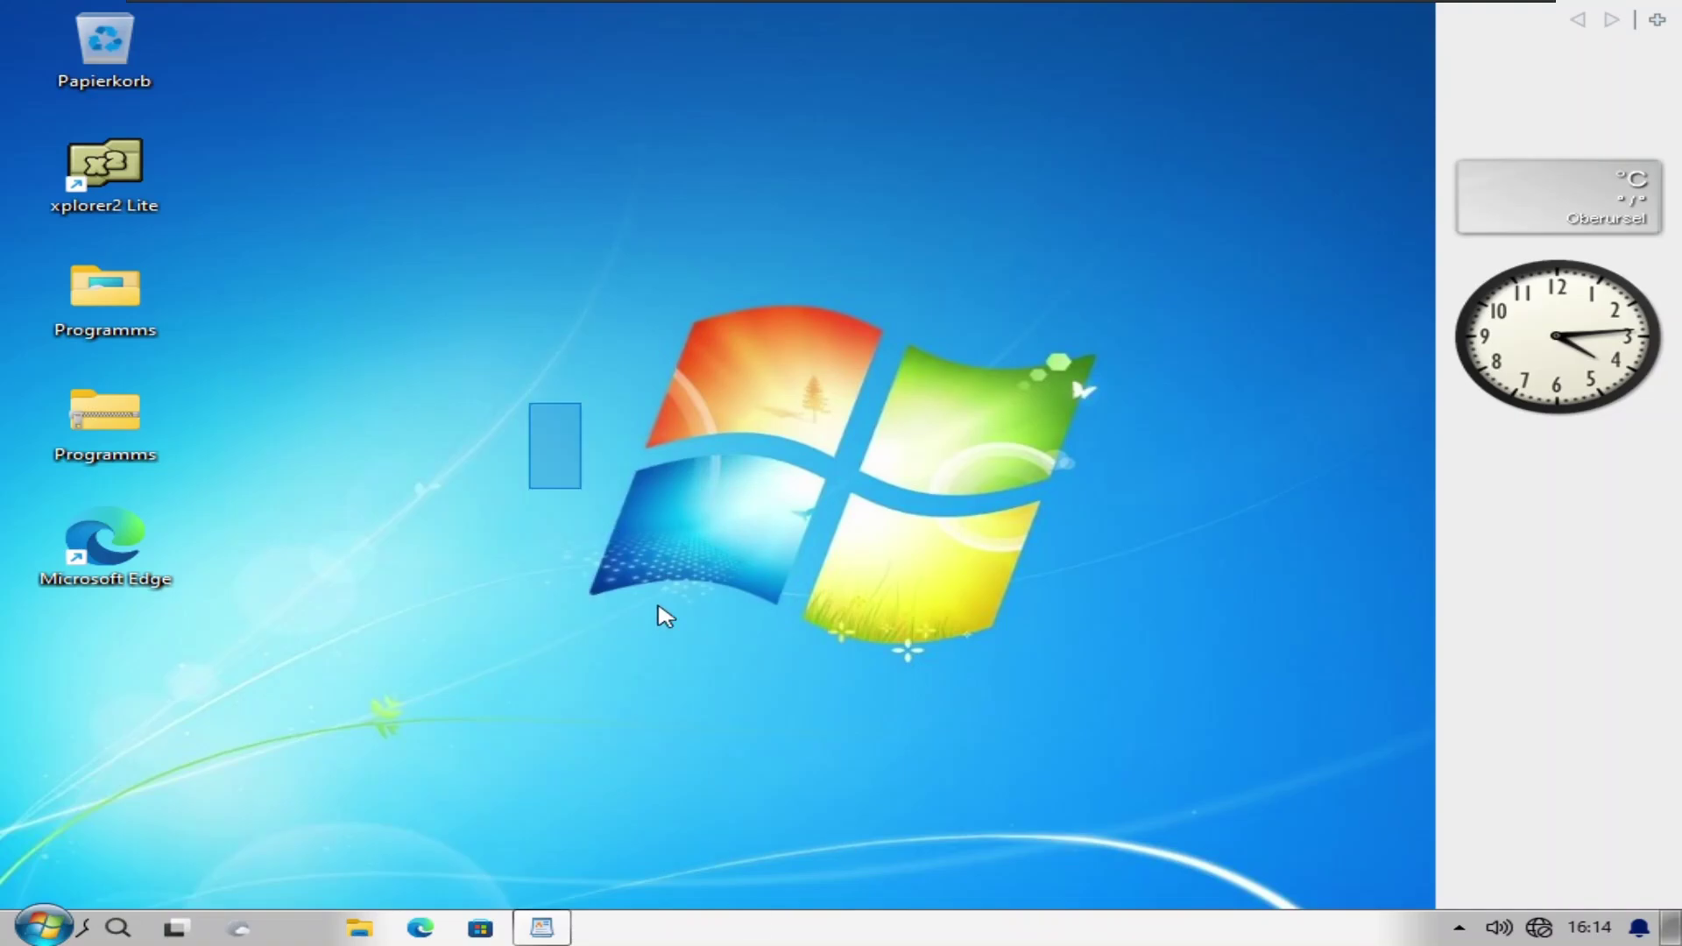
left_click_drag(666, 617, 623, 601)
Step: Use the Run dialog to display the Info über Windows version information, and close it
key("super+r")
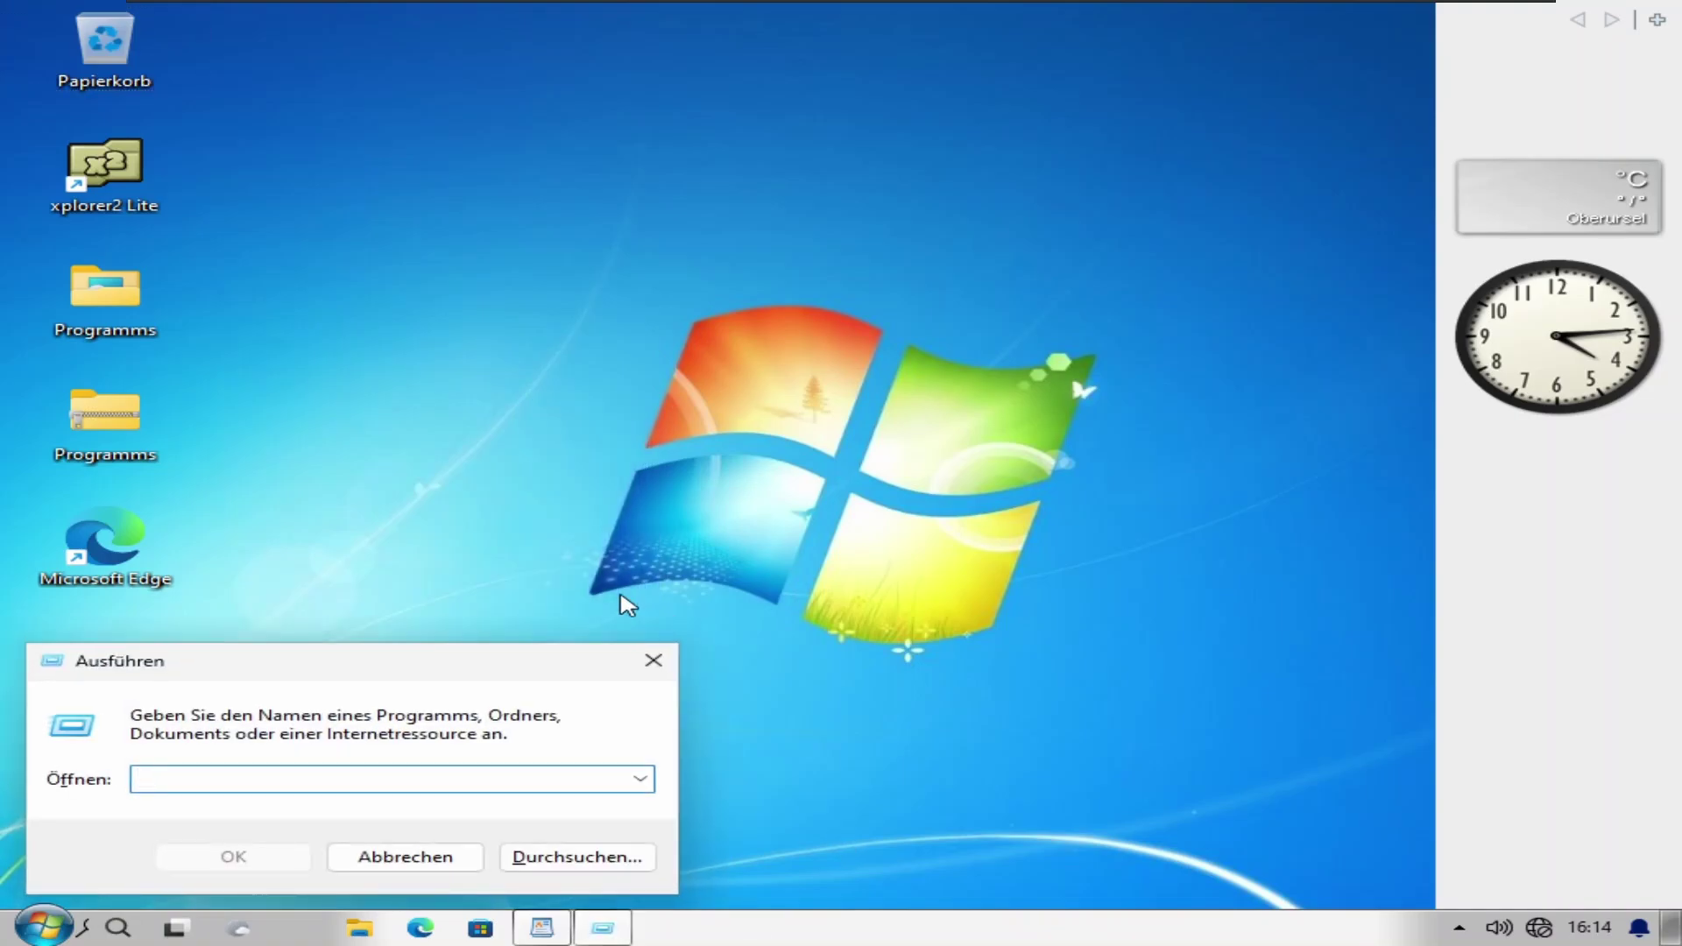
key("Return")
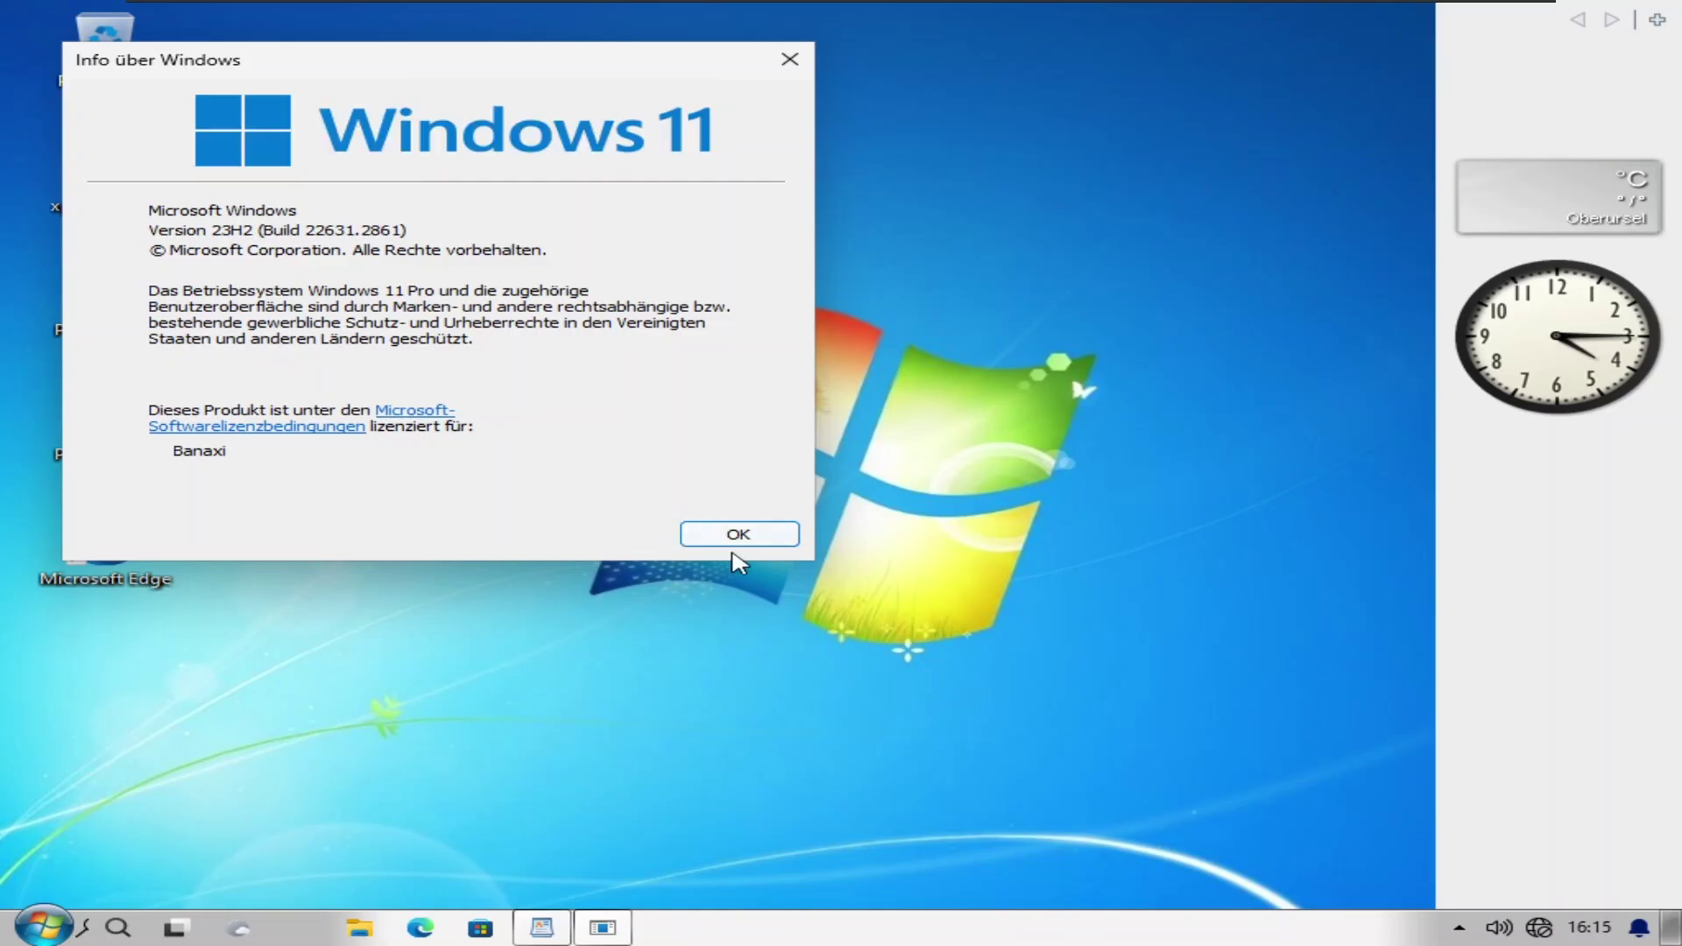
left_click(738, 536)
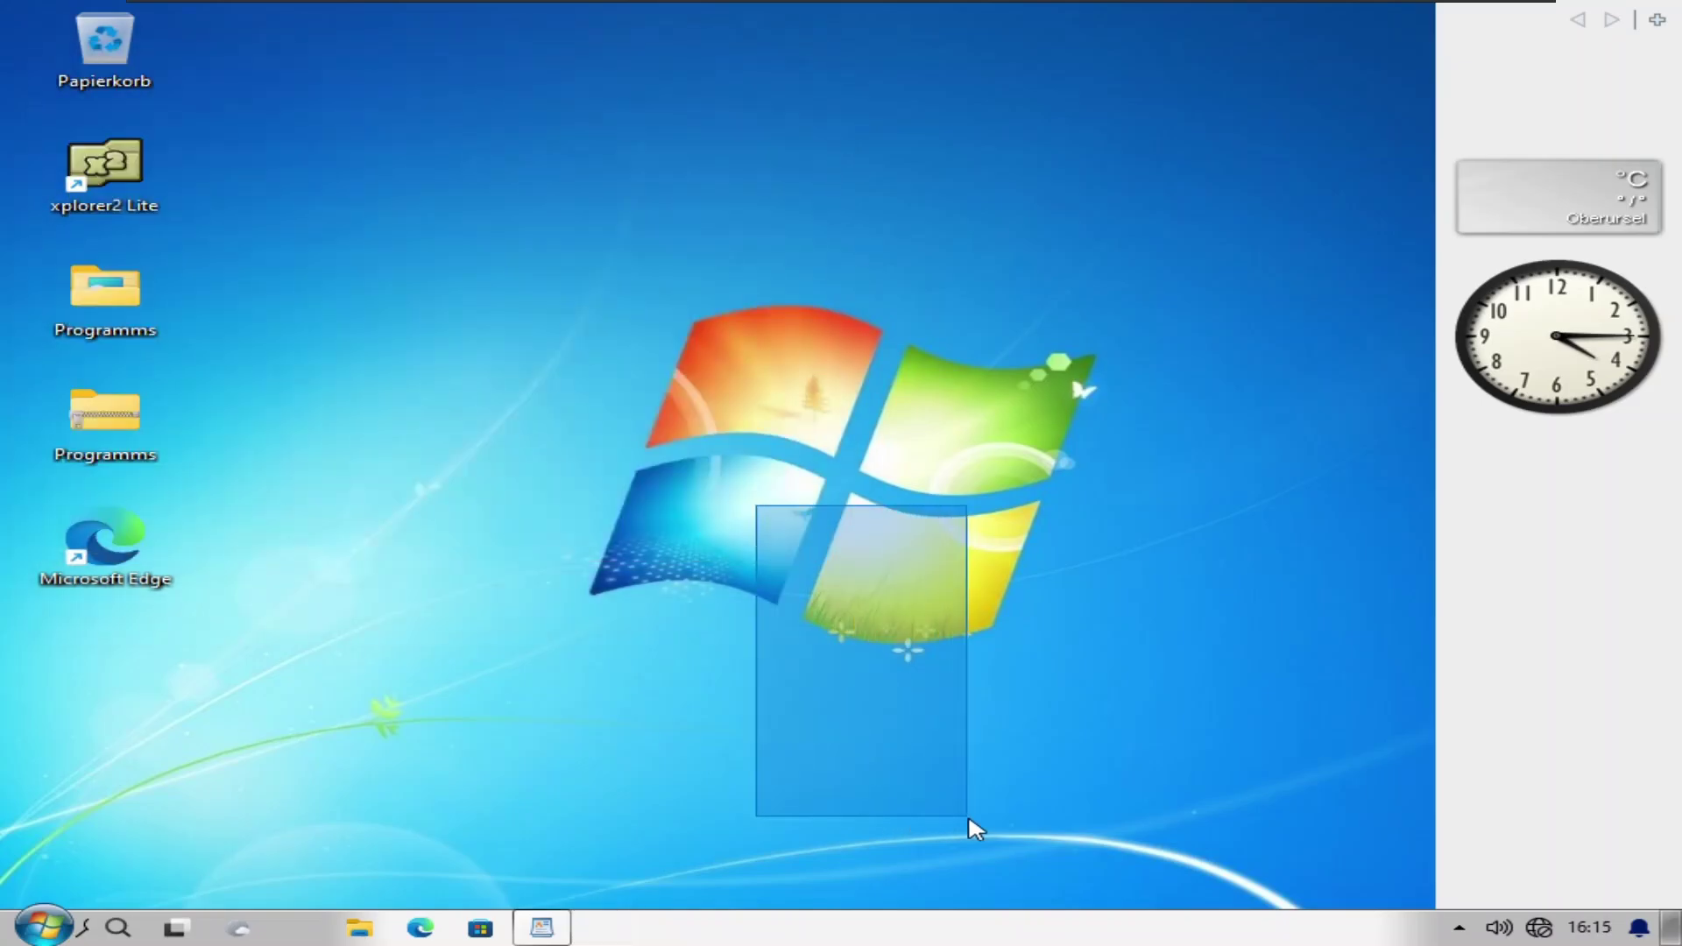